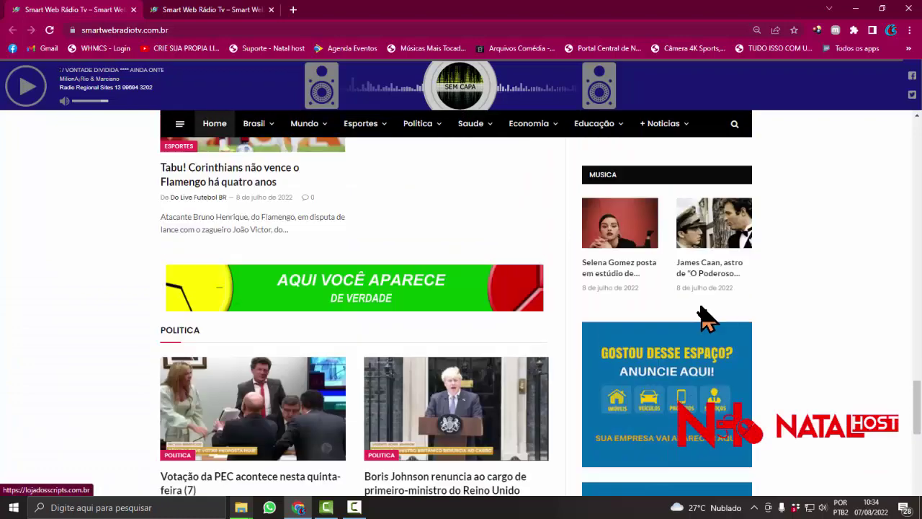
# Examine the advertising banners in the central and side columns of the radio site's home page
pyautogui.scroll(12, 710, 321)
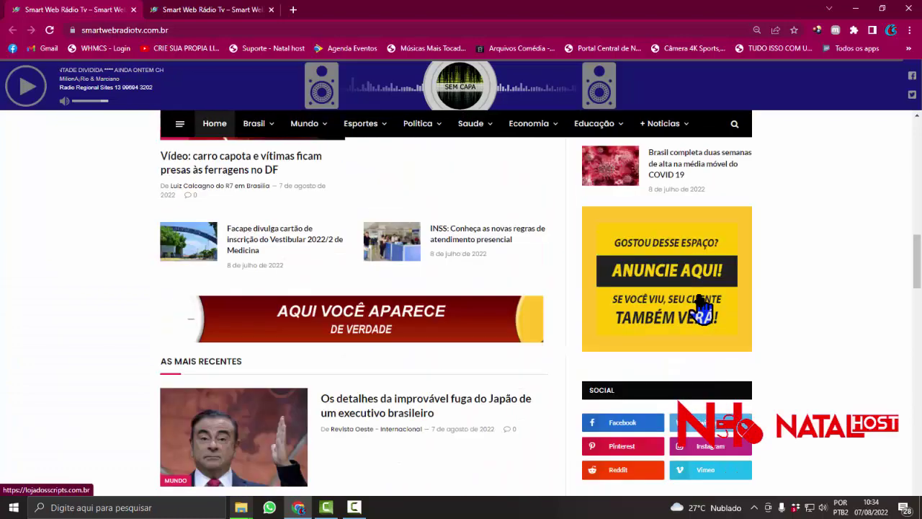
pyautogui.scroll(2, 699, 339)
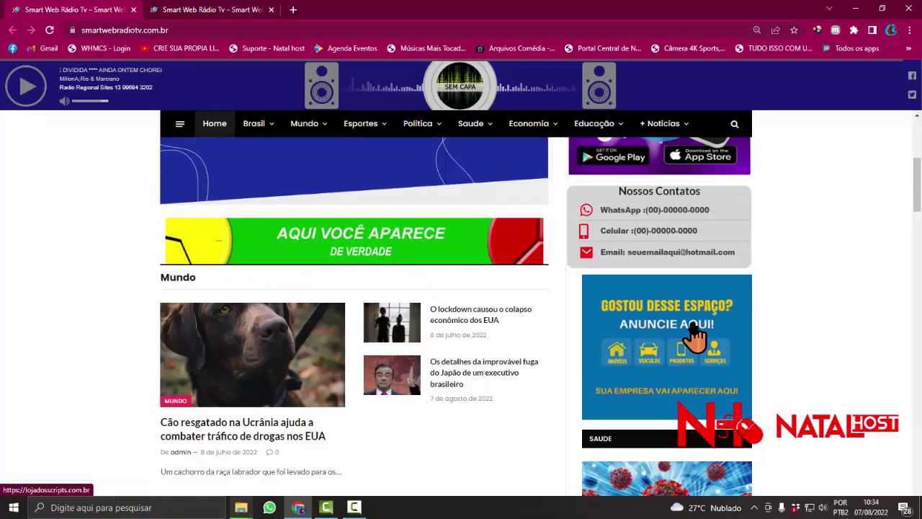
pyautogui.scroll(-6, 696, 337)
pyautogui.scroll(-3, 695, 337)
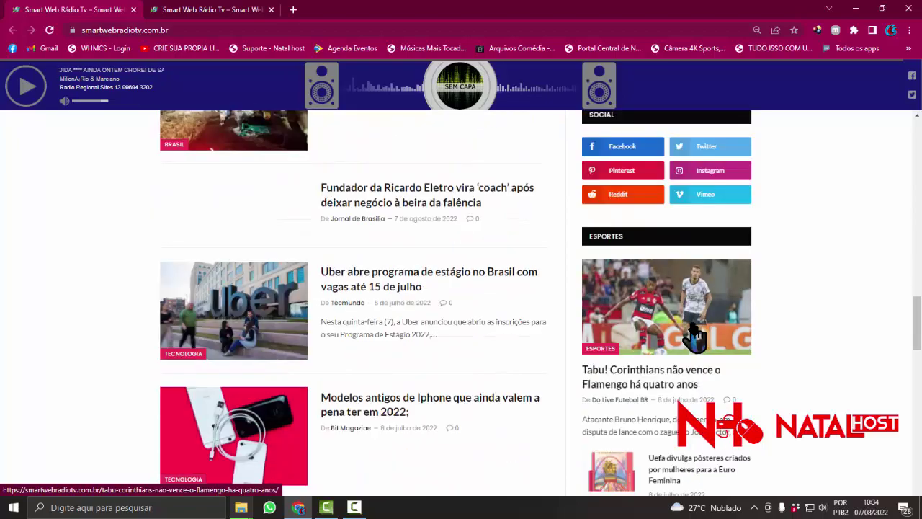
pyautogui.scroll(10, 648, 307)
pyautogui.scroll(5, 620, 287)
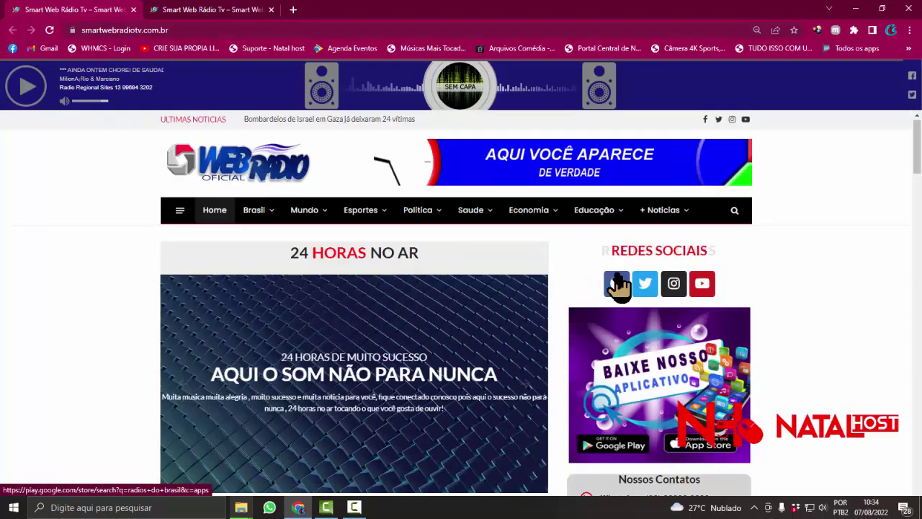
pyautogui.scroll(-9, 619, 287)
pyautogui.scroll(-10, 619, 287)
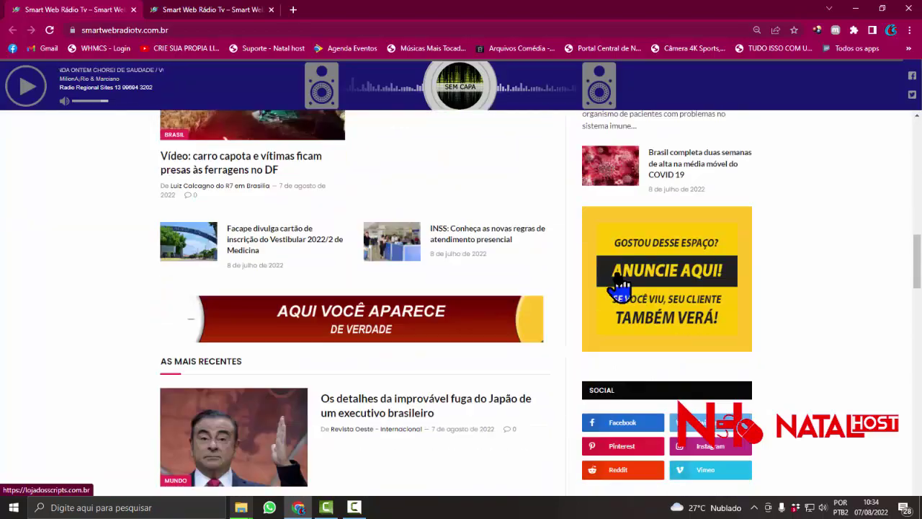
pyautogui.scroll(-10, 619, 287)
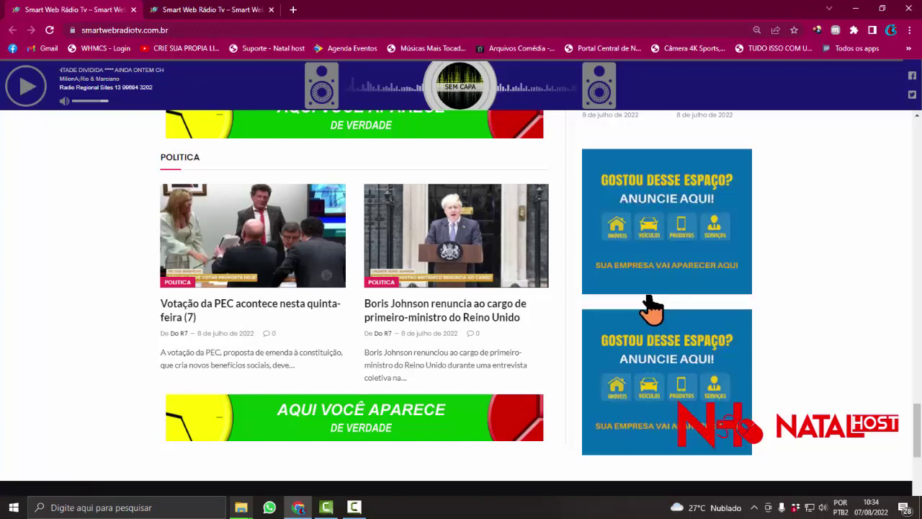
pyautogui.scroll(1, 619, 296)
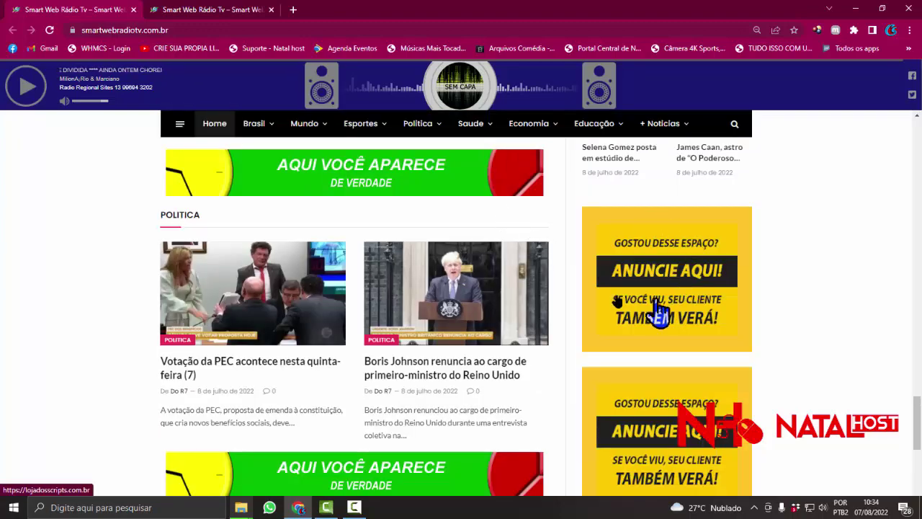
pyautogui.scroll(6, 615, 312)
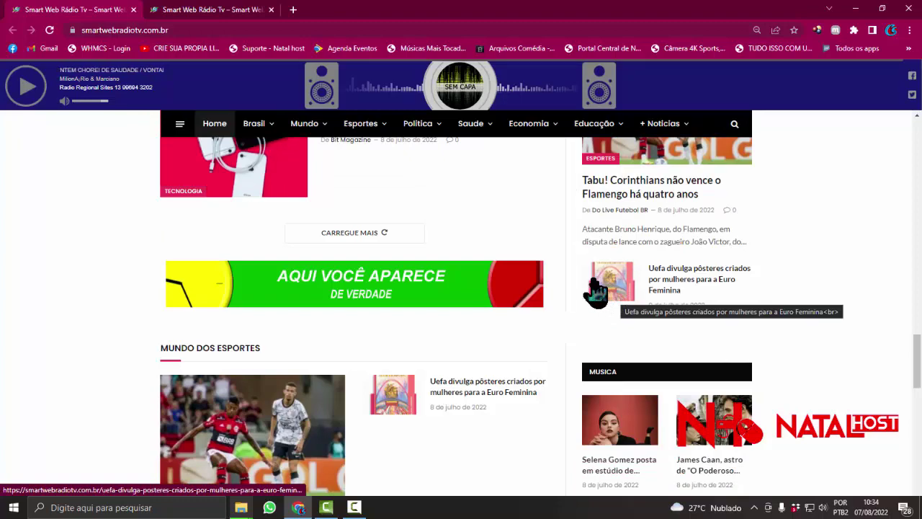
pyautogui.scroll(5, 598, 288)
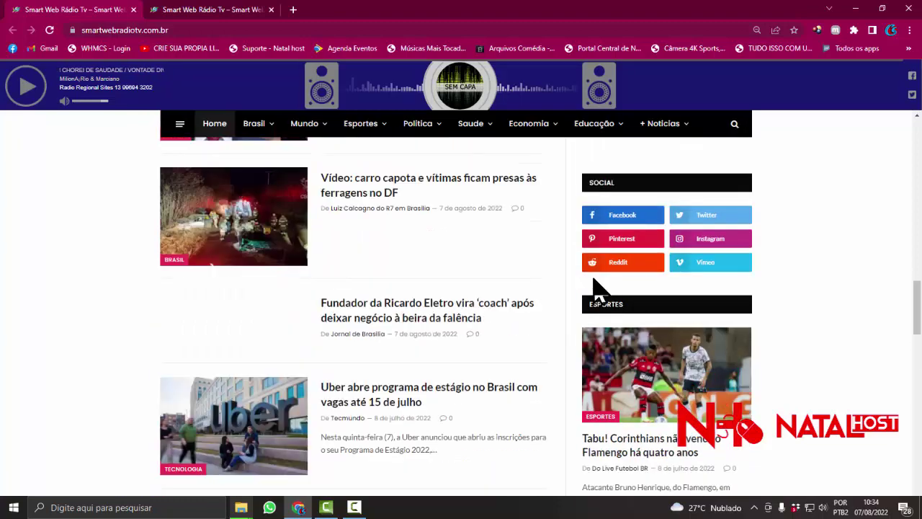
pyautogui.scroll(8, 598, 288)
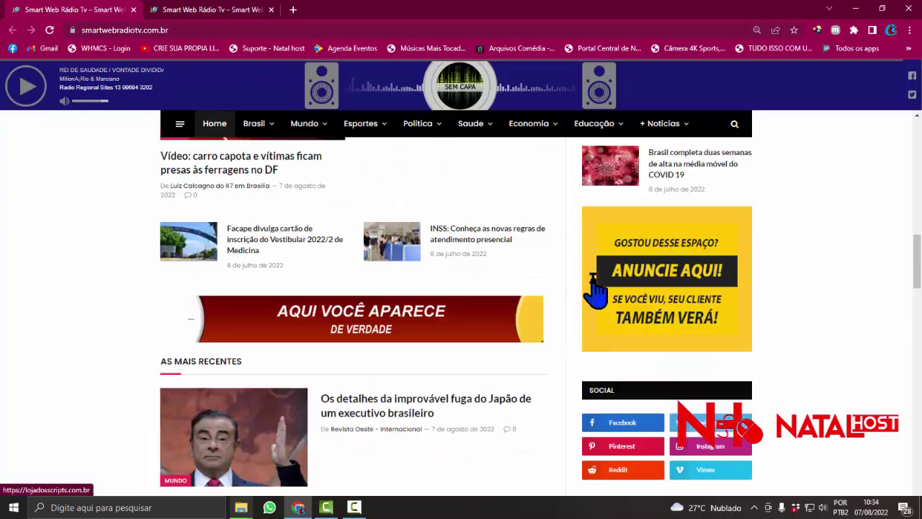
pyautogui.scroll(5, 598, 292)
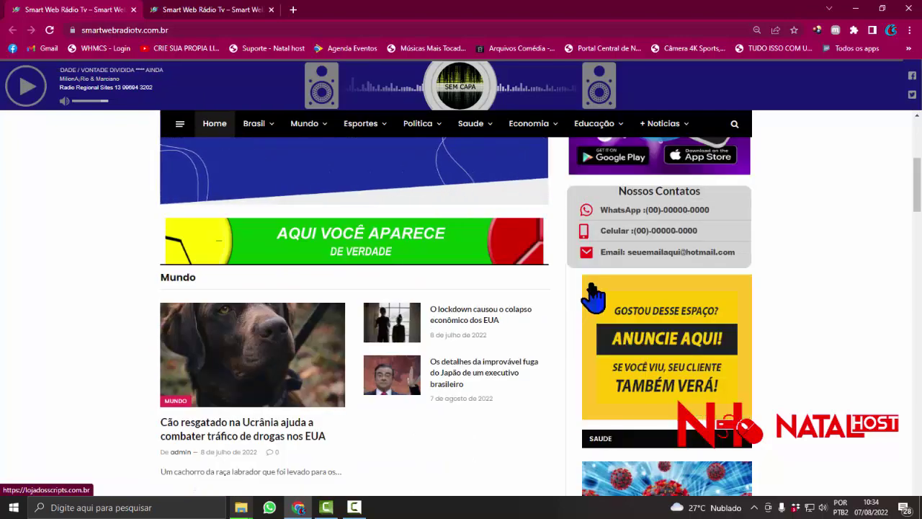
pyautogui.scroll(5, 594, 294)
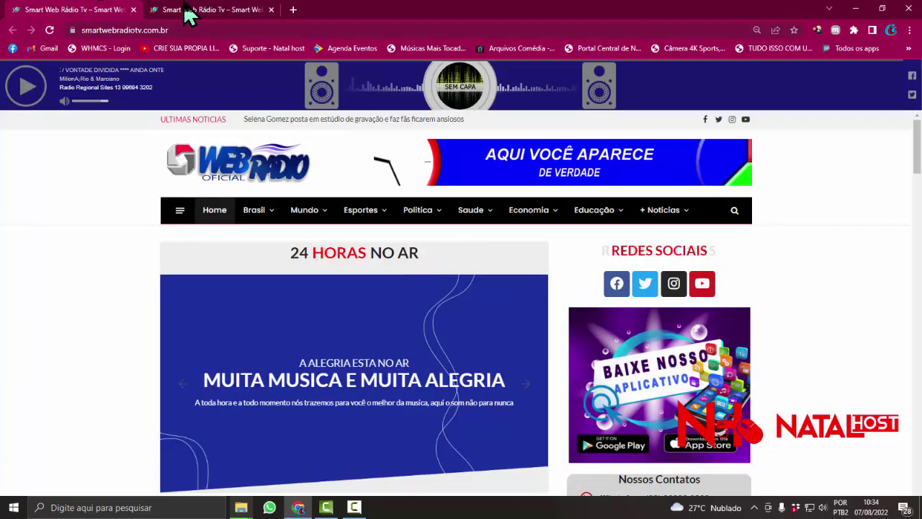
# Open the site's WordPress login page in the second browser tab using the address ending in /wp-admin
pyautogui.click(195, 32)
pyautogui.press('End')
pyautogui.write('/wp')
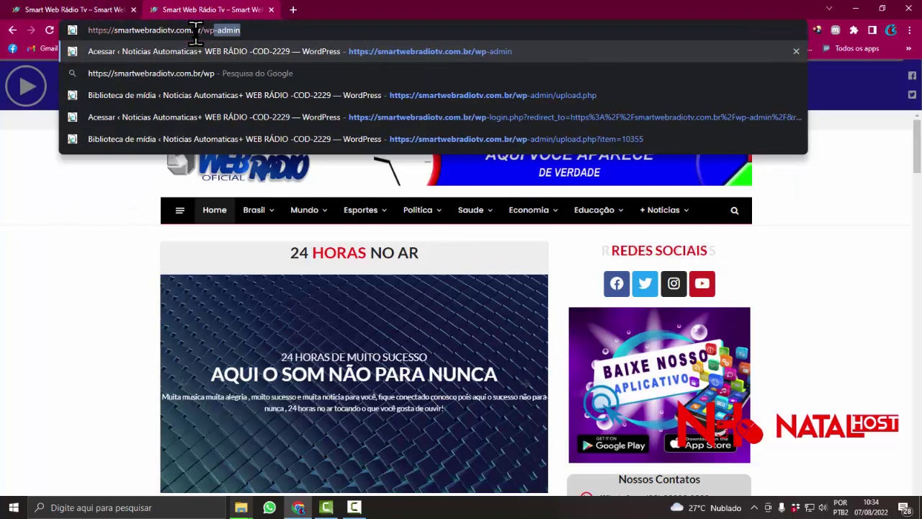
pyautogui.press('Return')
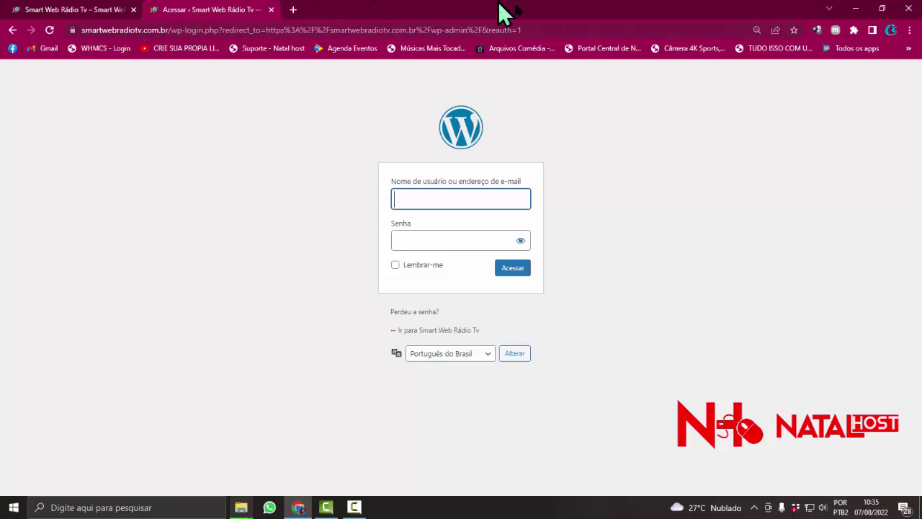
# Enter admin as the username in the login form and activate the password field
pyautogui.click(483, 200)
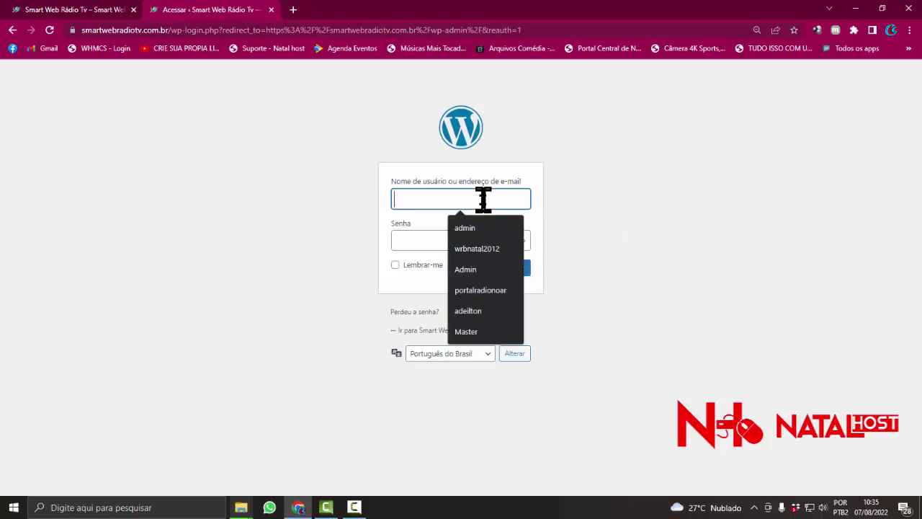
pyautogui.click(483, 200)
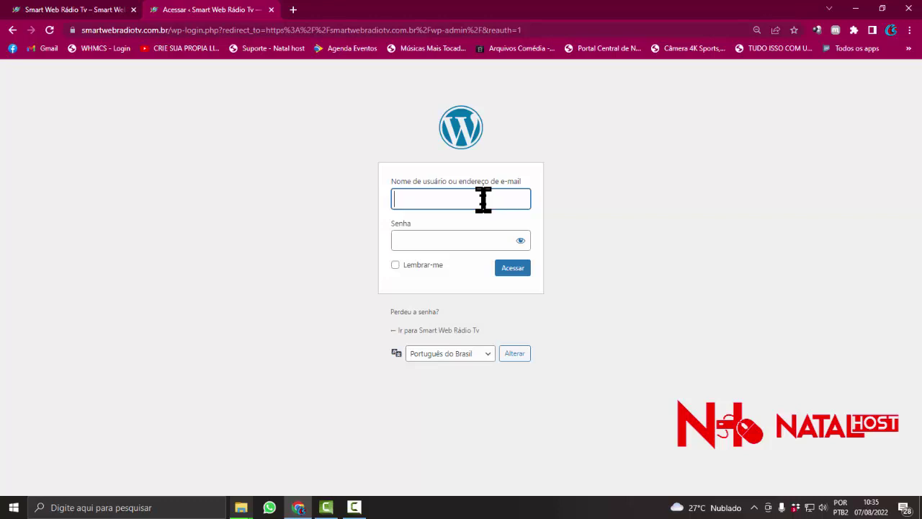
pyautogui.write('admi')
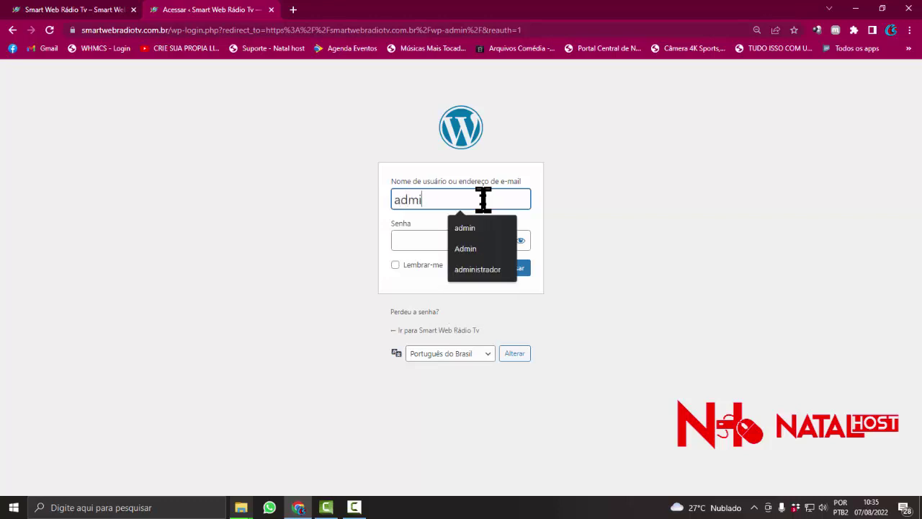
pyautogui.click(418, 239)
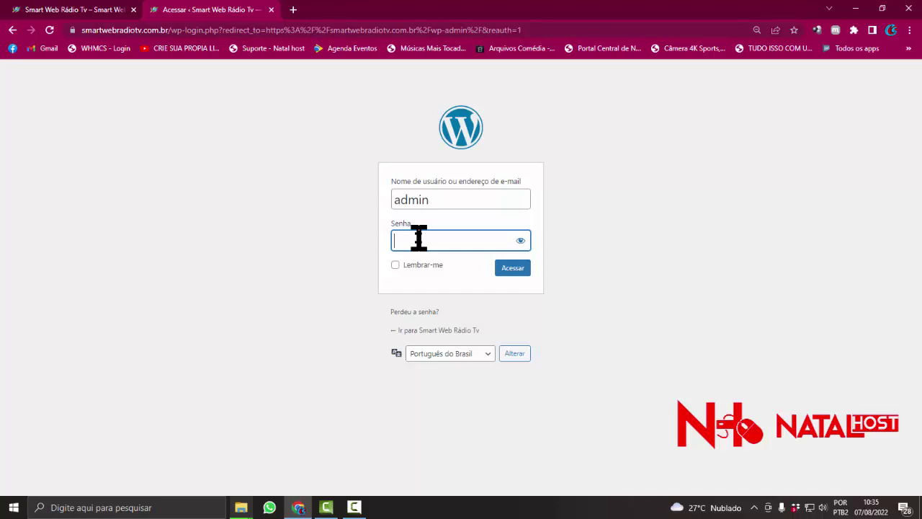
# Switch to the tab with the public home page and review its side and central ad spaces
pyautogui.click(126, 10)
pyautogui.scroll(-6, 263, 194)
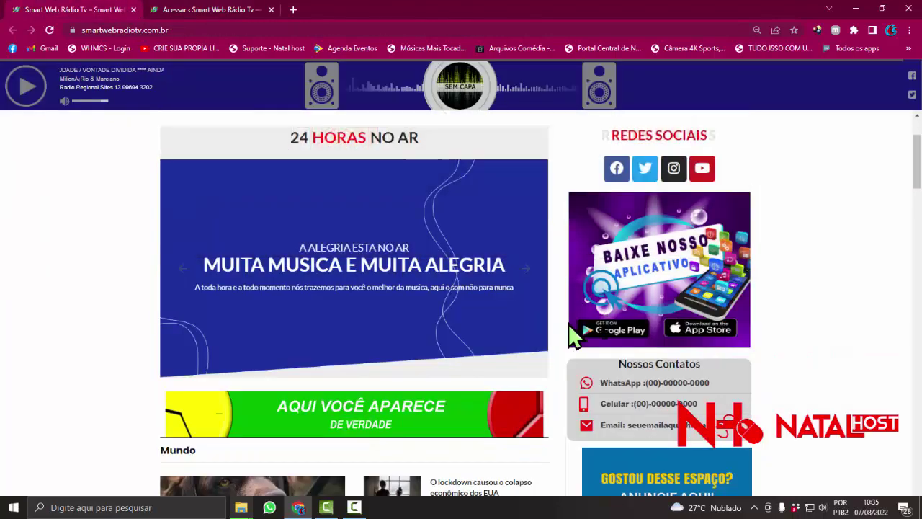
pyautogui.scroll(-8, 645, 328)
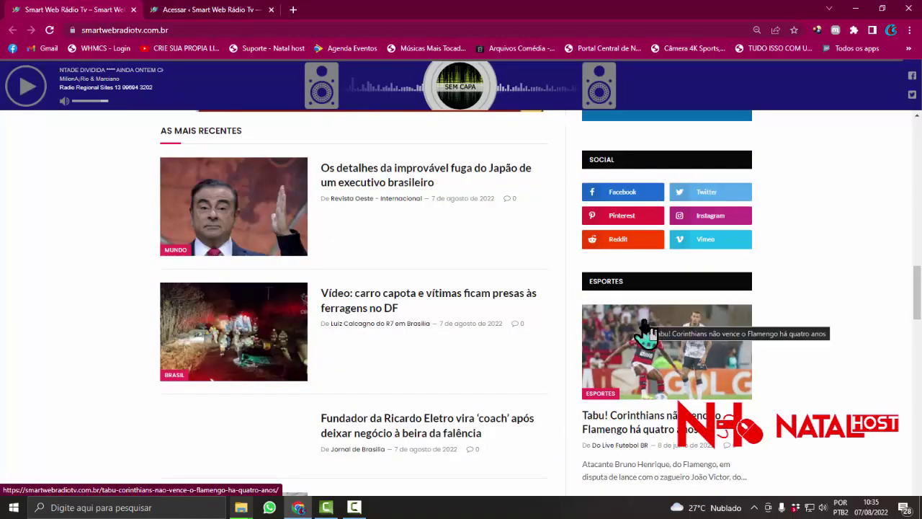
pyautogui.scroll(1, 645, 334)
pyautogui.scroll(-6, 645, 335)
pyautogui.scroll(12, 644, 335)
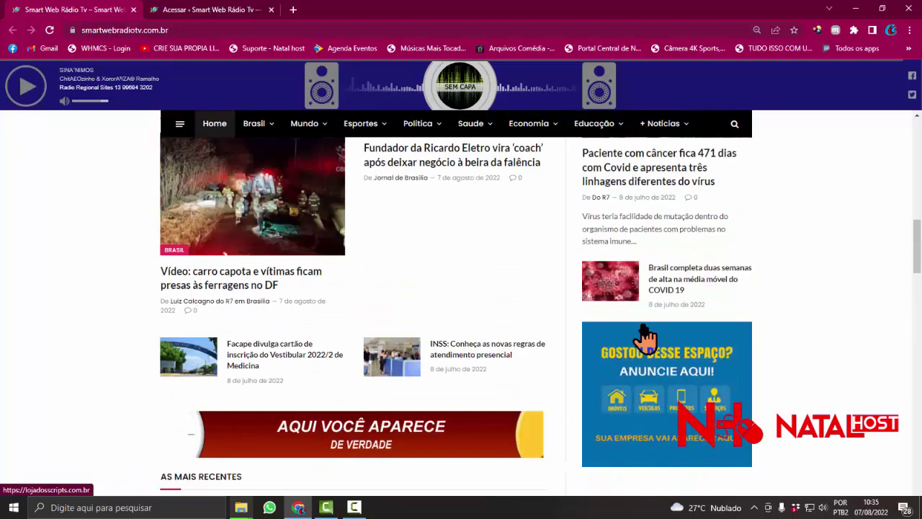
pyautogui.scroll(8, 644, 338)
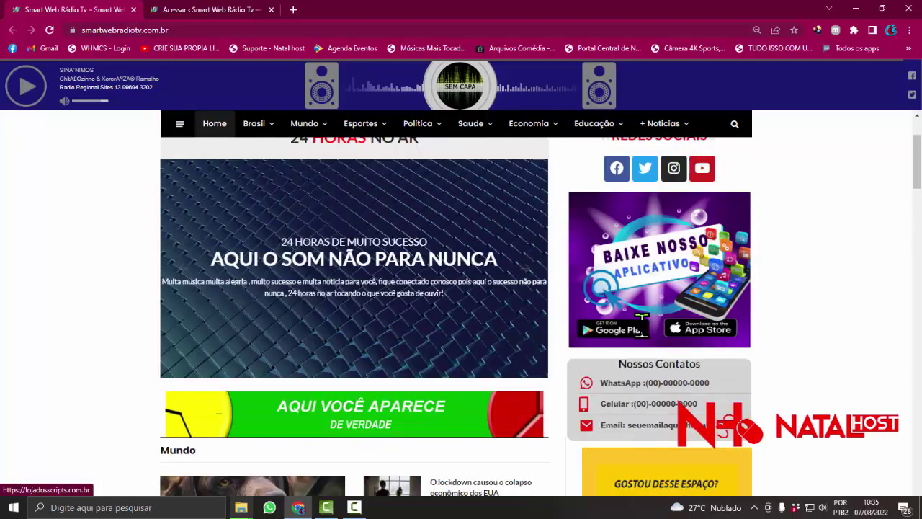
# Return to the WordPress admin tab, open Editar Banners under Anuncios, and review the list of active ads
pyautogui.click(216, 11)
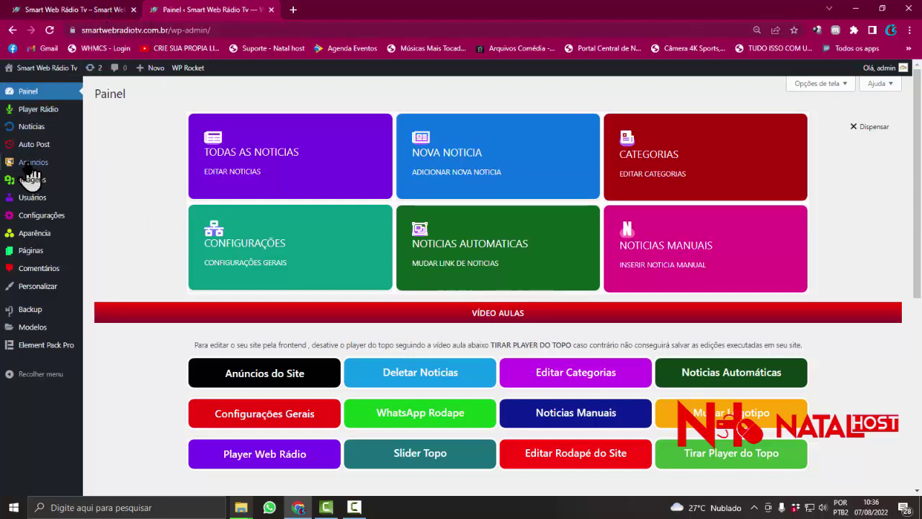
pyautogui.moveTo(34, 163)
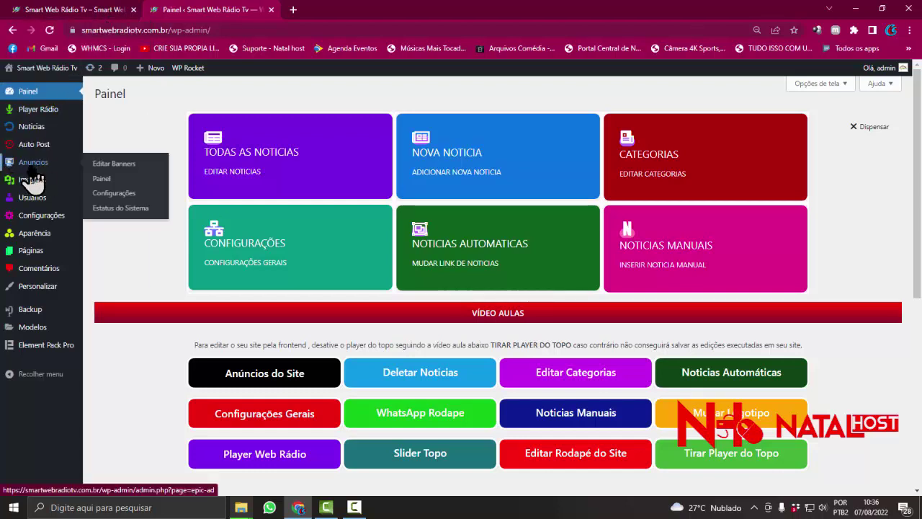
pyautogui.click(139, 164)
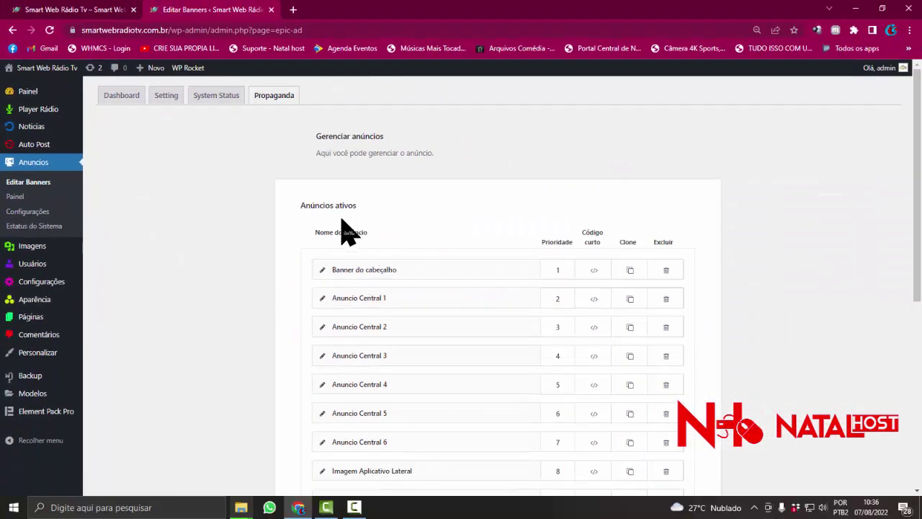
pyautogui.scroll(-1, 379, 258)
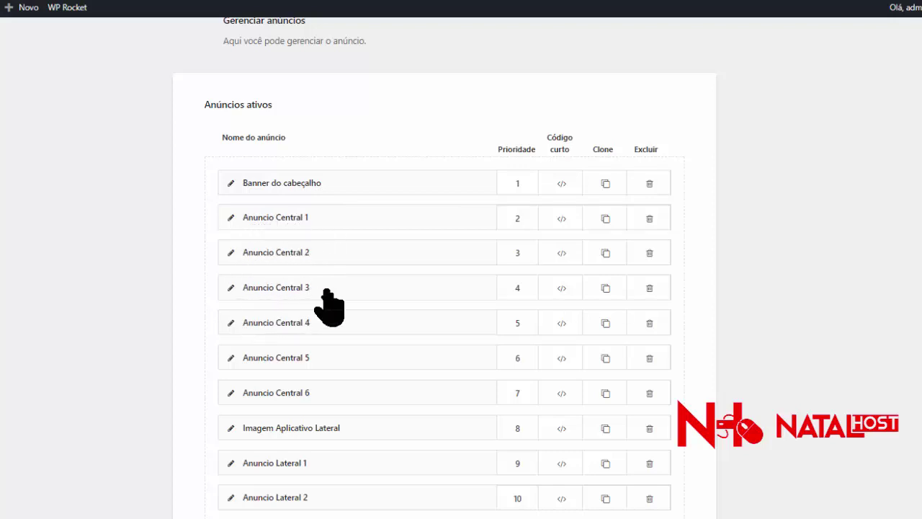
pyautogui.scroll(-1, 329, 305)
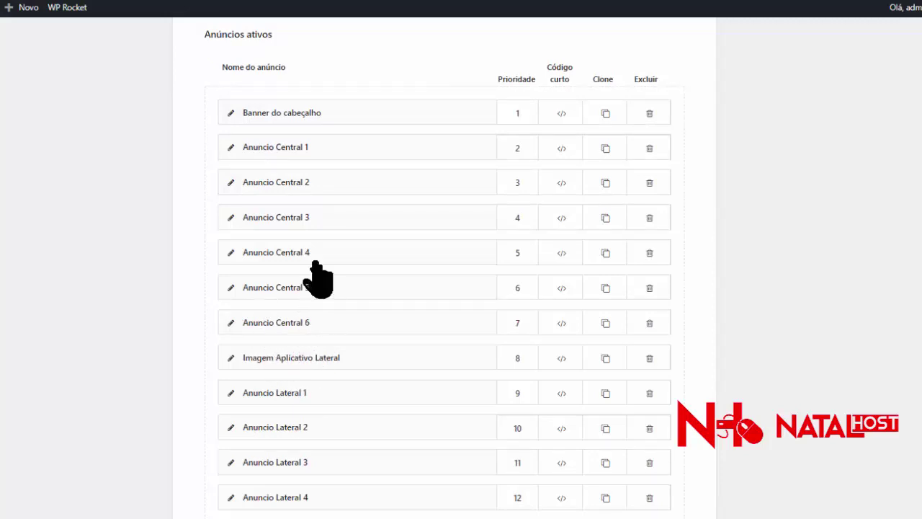
pyautogui.scroll(-4, 320, 339)
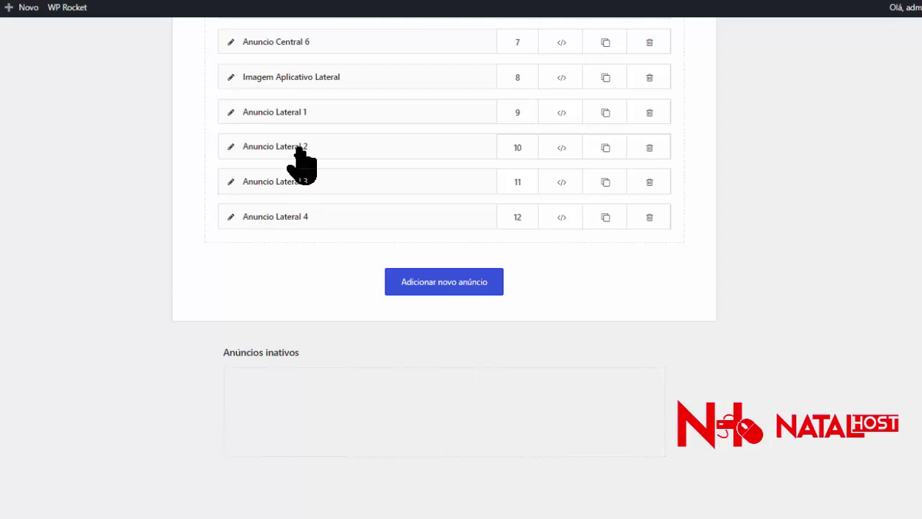
pyautogui.scroll(1, 299, 159)
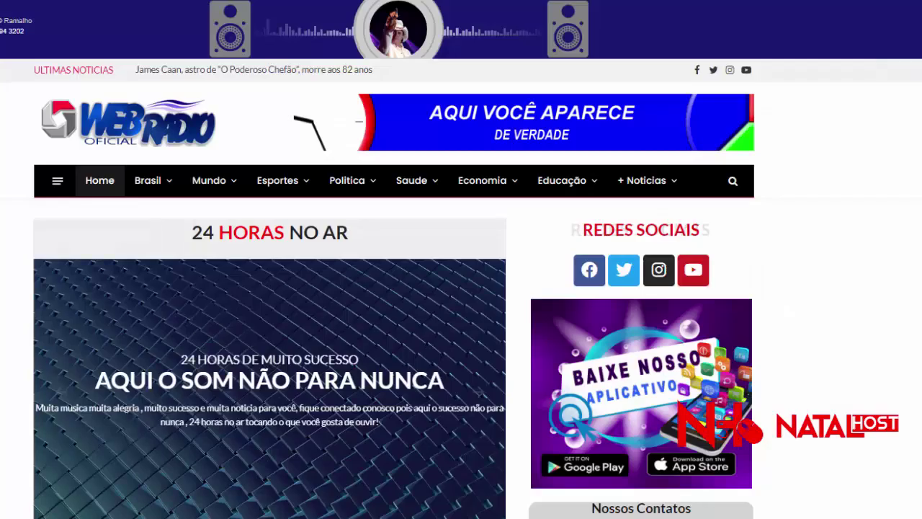
# Check the side ad positions on the public home page and open Anuncio Lateral 1 for editing in the active ads list
pyautogui.scroll(-2, 618, 212)
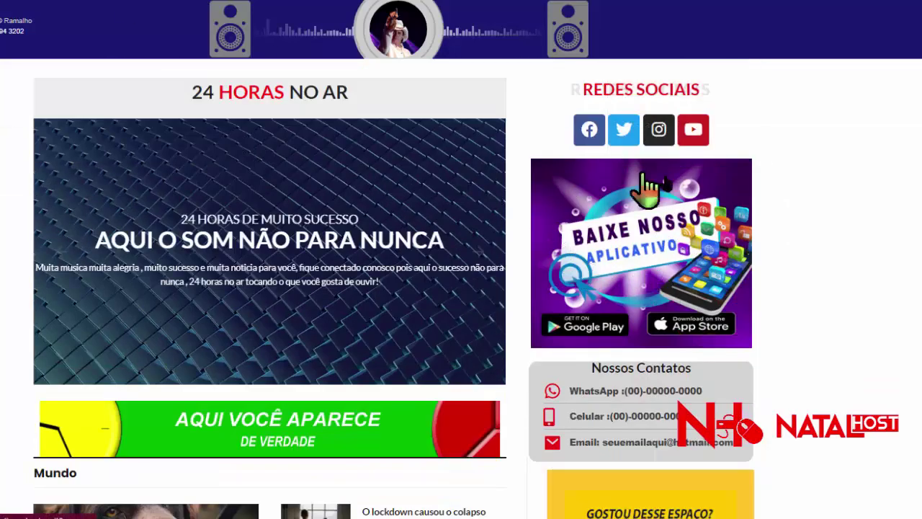
pyautogui.scroll(-2, 522, 238)
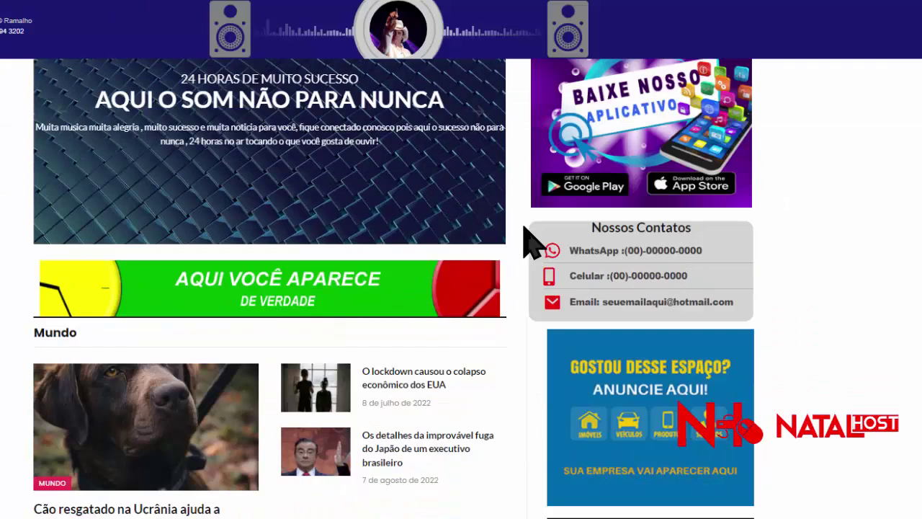
pyautogui.scroll(2, 559, 238)
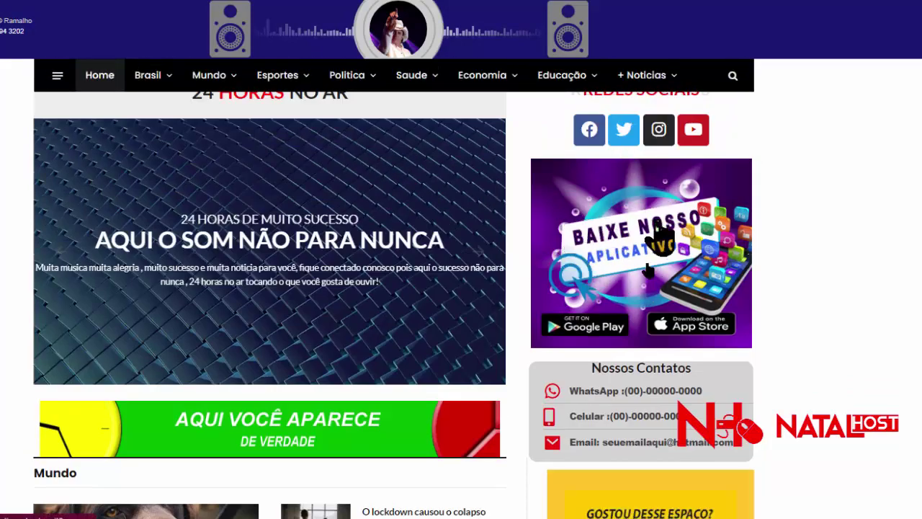
pyautogui.scroll(-2, 641, 270)
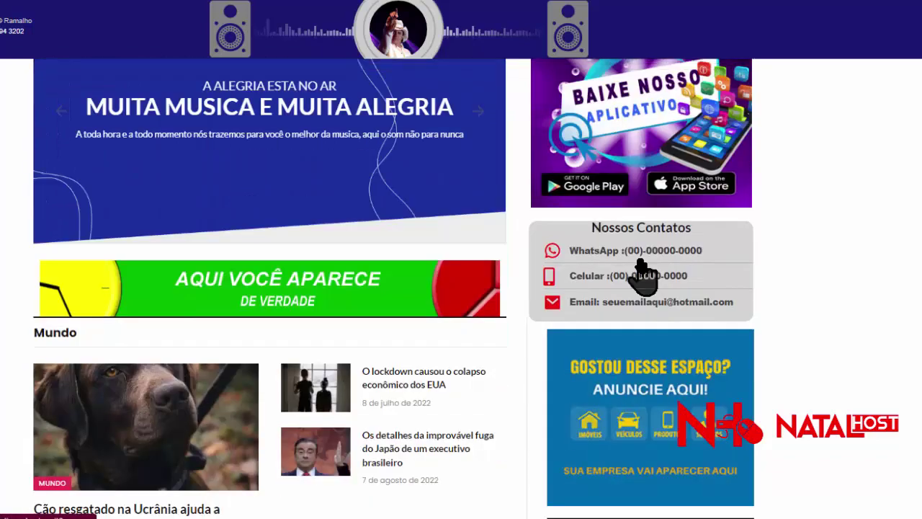
pyautogui.scroll(-6, 641, 274)
pyautogui.scroll(4, 641, 278)
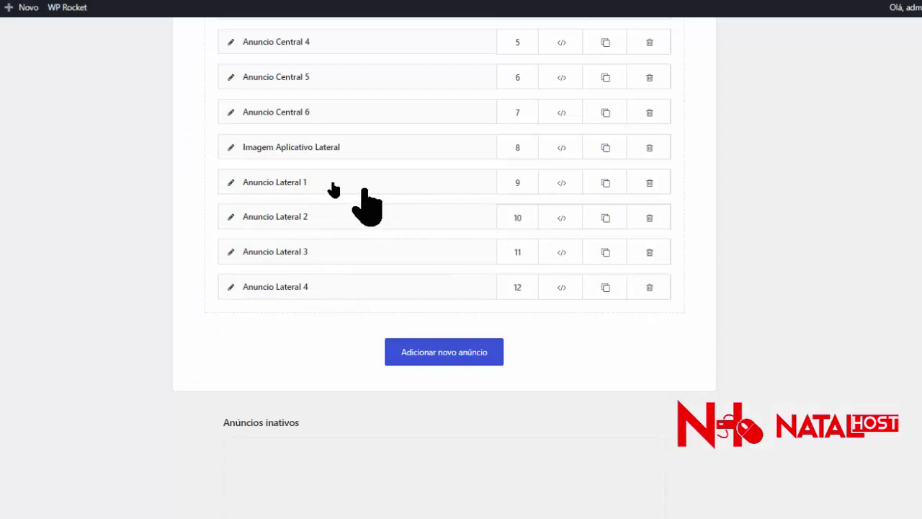
pyautogui.click(282, 182)
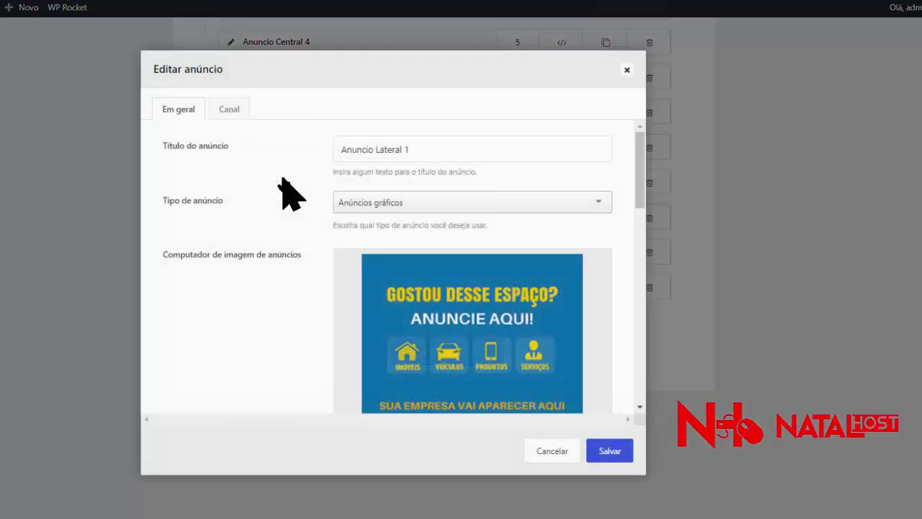
# Review the settings of Anuncio Lateral 1 and remove its current computer, tablet and phone images
pyautogui.scroll(-5, 447, 320)
pyautogui.scroll(-5, 447, 321)
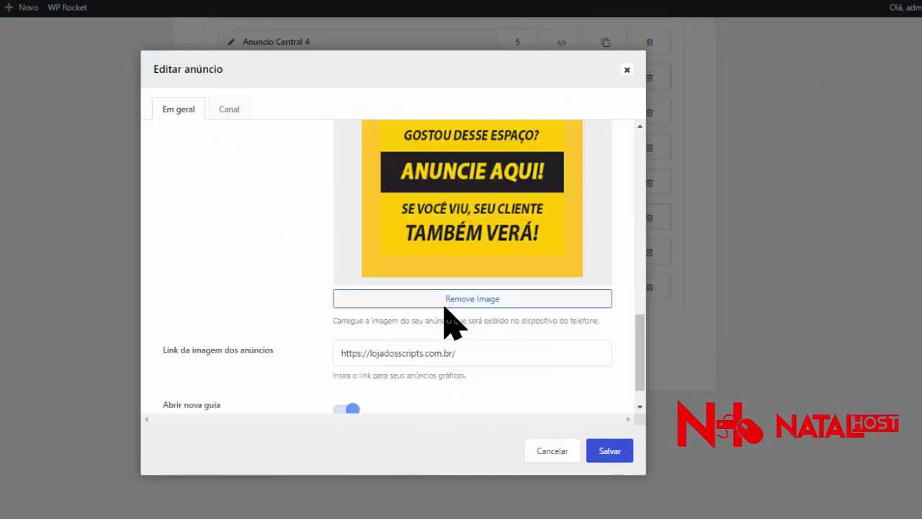
pyautogui.scroll(10, 447, 321)
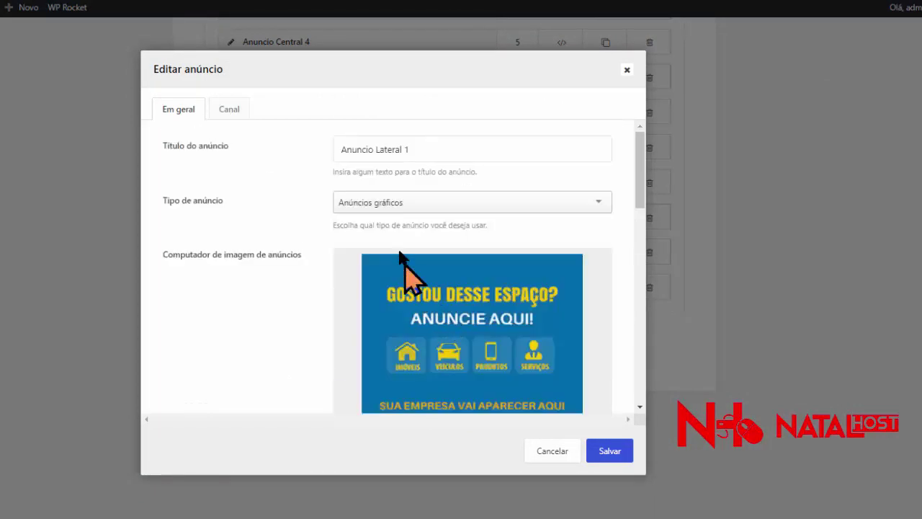
pyautogui.scroll(-4, 411, 248)
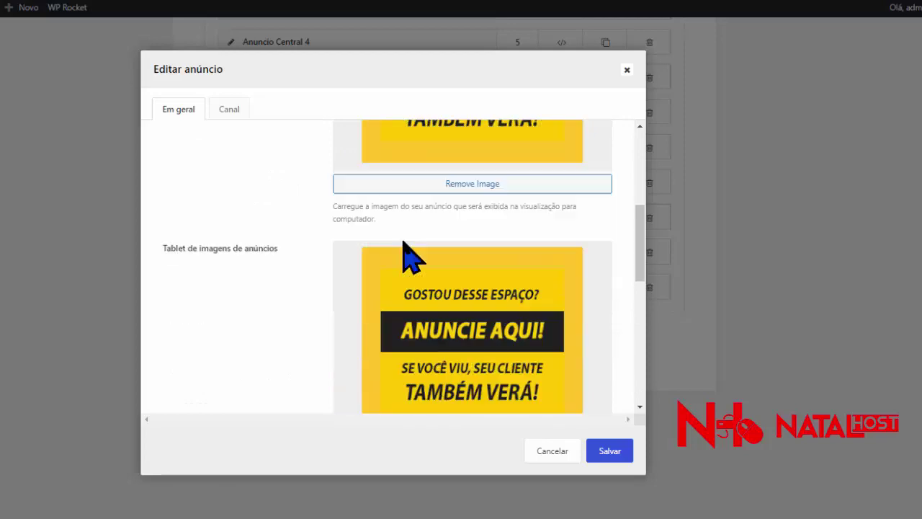
pyautogui.click(436, 183)
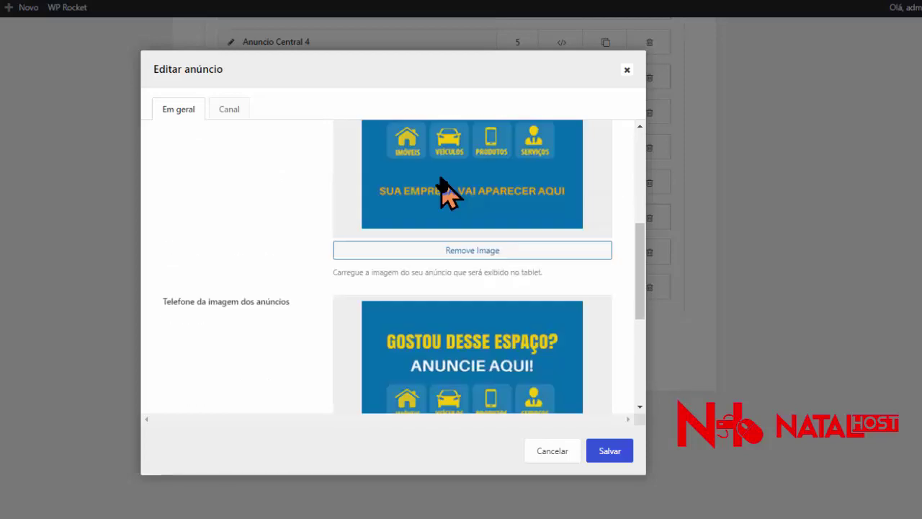
pyautogui.click(432, 251)
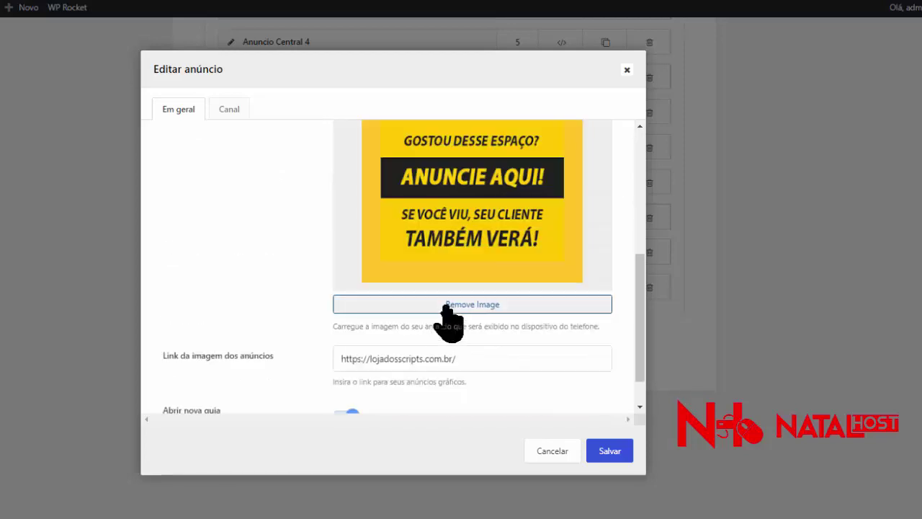
pyautogui.click(437, 307)
pyautogui.scroll(3, 430, 315)
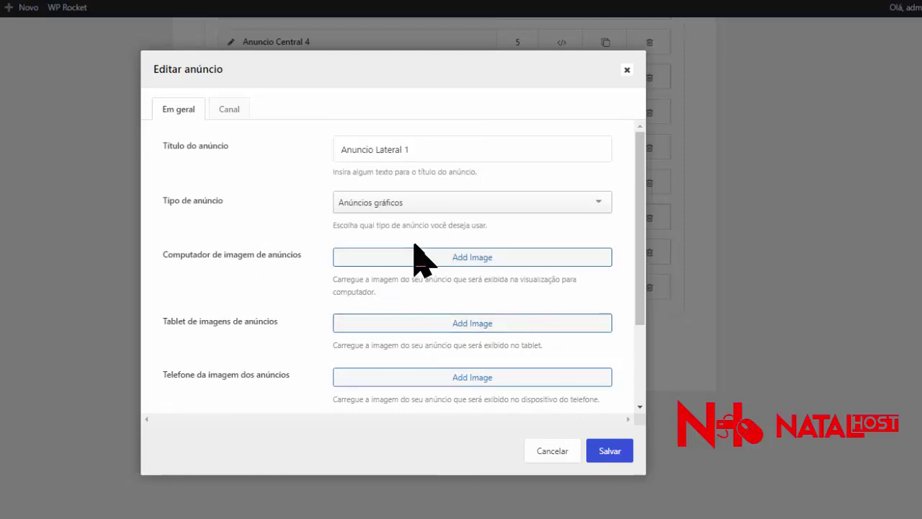
# Upload the photo of the man and woman from the Nova pasta folder and insert it as the computer image of Anuncio Lateral 1
pyautogui.click(444, 266)
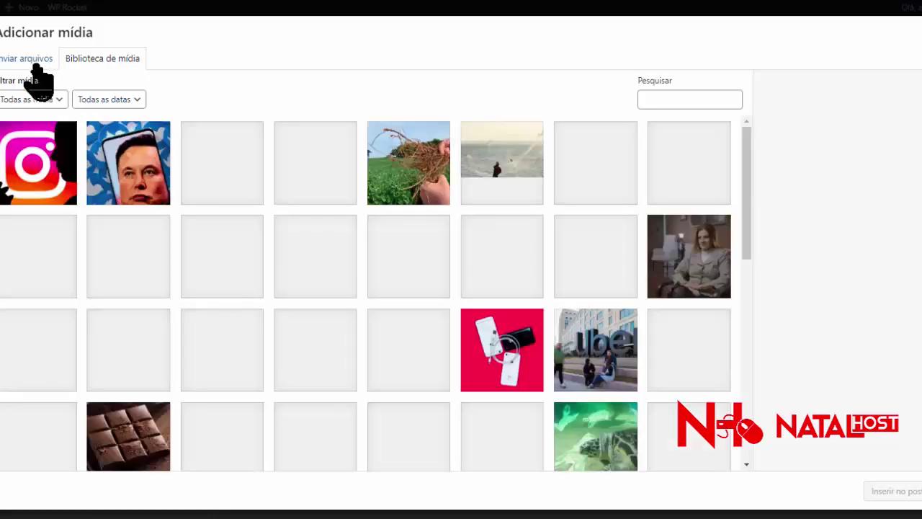
pyautogui.click(29, 58)
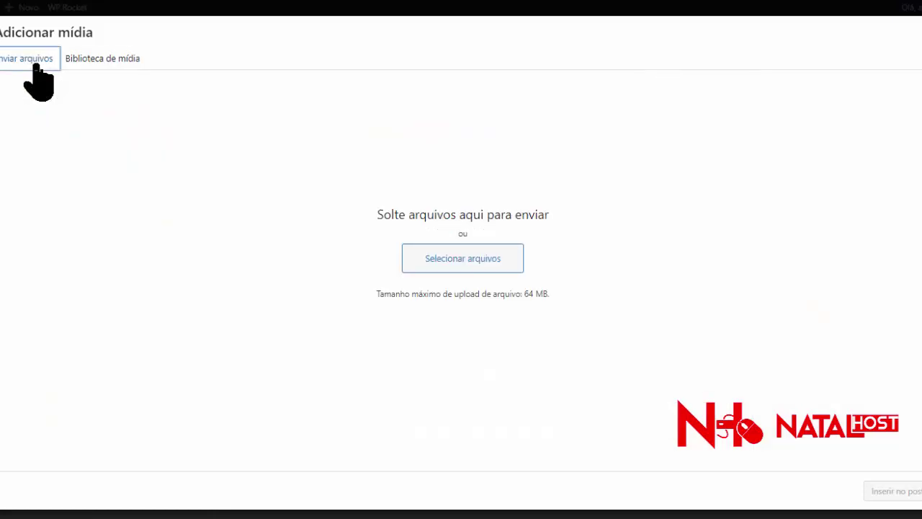
pyautogui.click(434, 258)
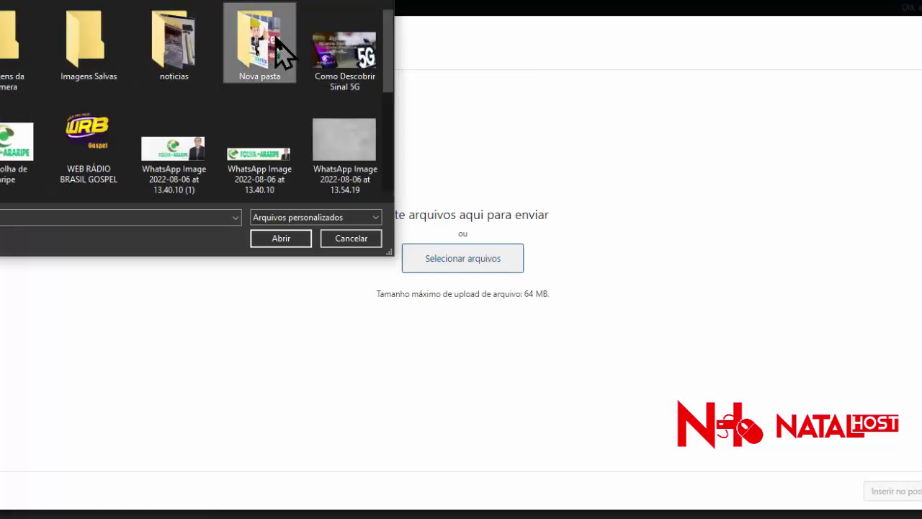
pyautogui.doubleClick(276, 39)
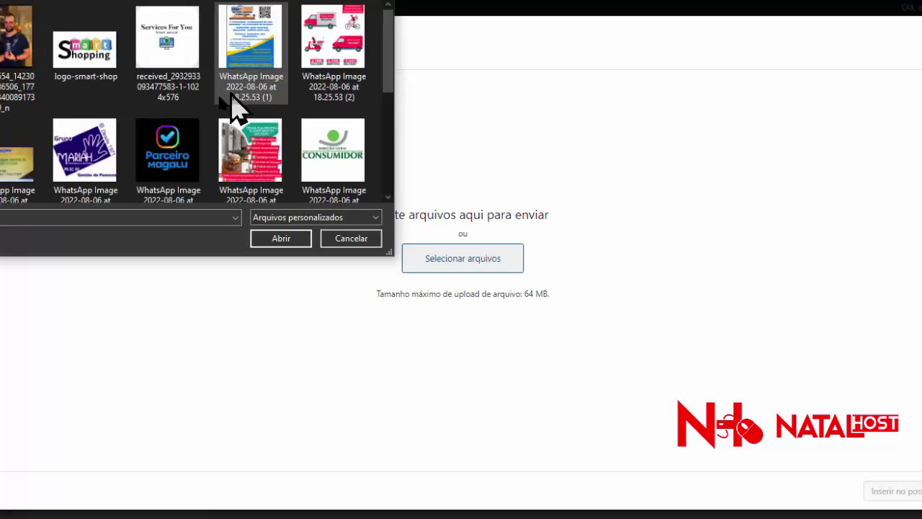
pyautogui.doubleClick(9, 72)
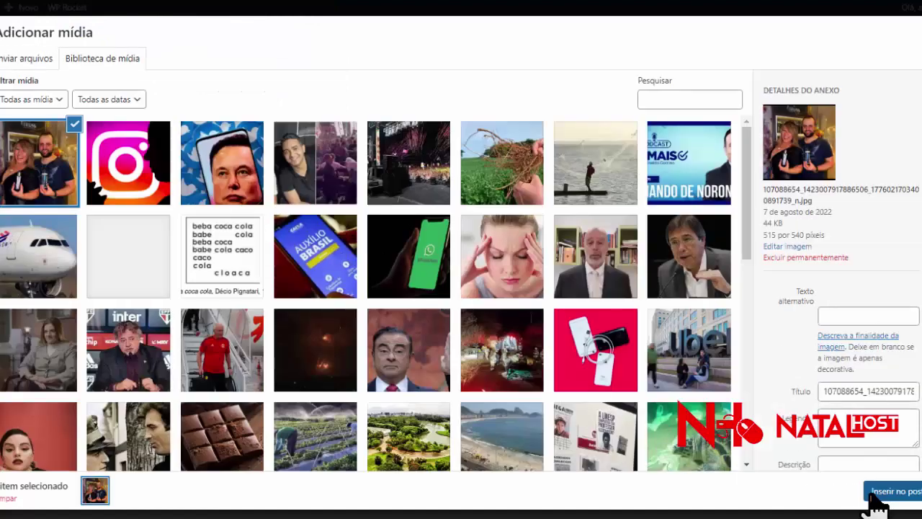
pyautogui.click(875, 494)
# Insert the same uploaded photo from the media library as the tablet and phone images of Anuncio Lateral 1
pyautogui.scroll(-5, 443, 303)
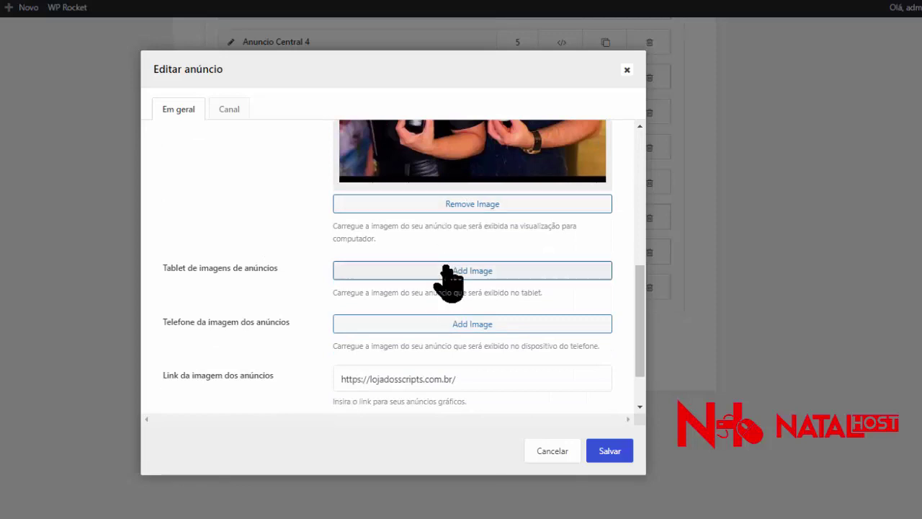
pyautogui.click(446, 271)
pyautogui.click(58, 177)
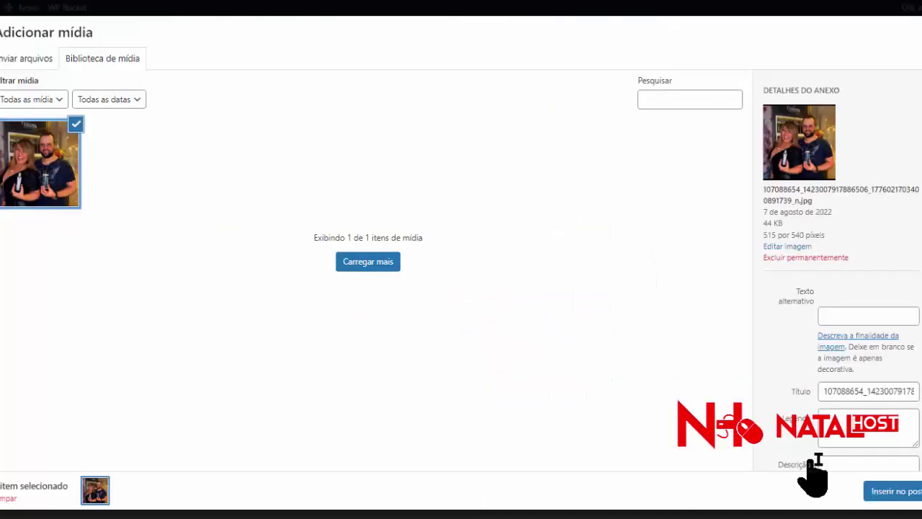
pyautogui.click(888, 493)
pyautogui.scroll(-6, 411, 292)
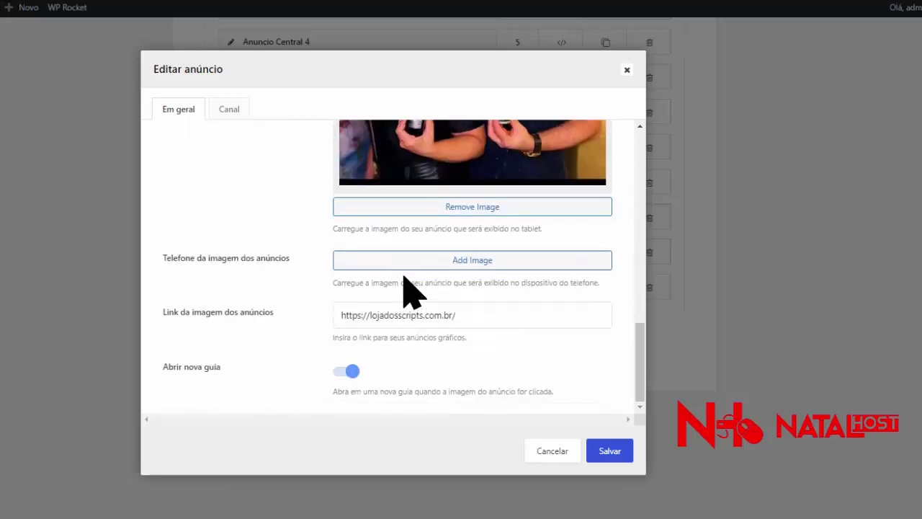
pyautogui.click(418, 265)
pyautogui.click(22, 155)
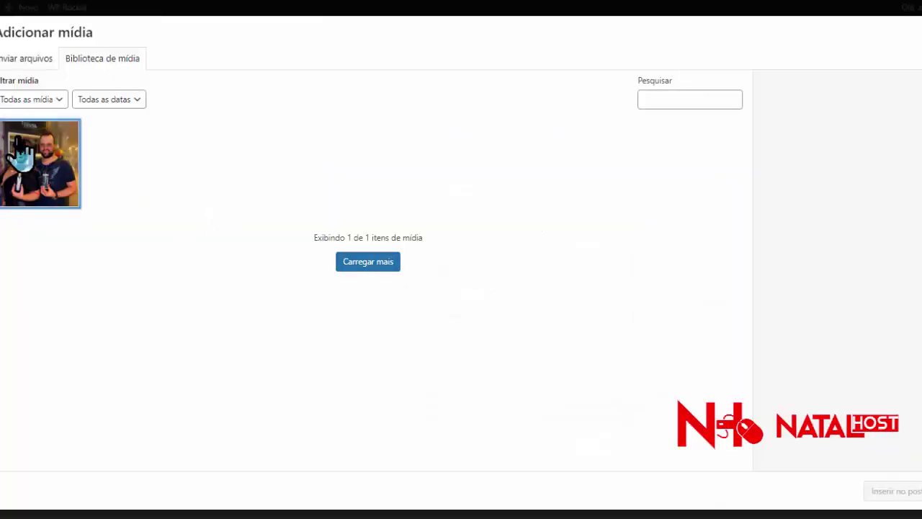
pyautogui.click(891, 492)
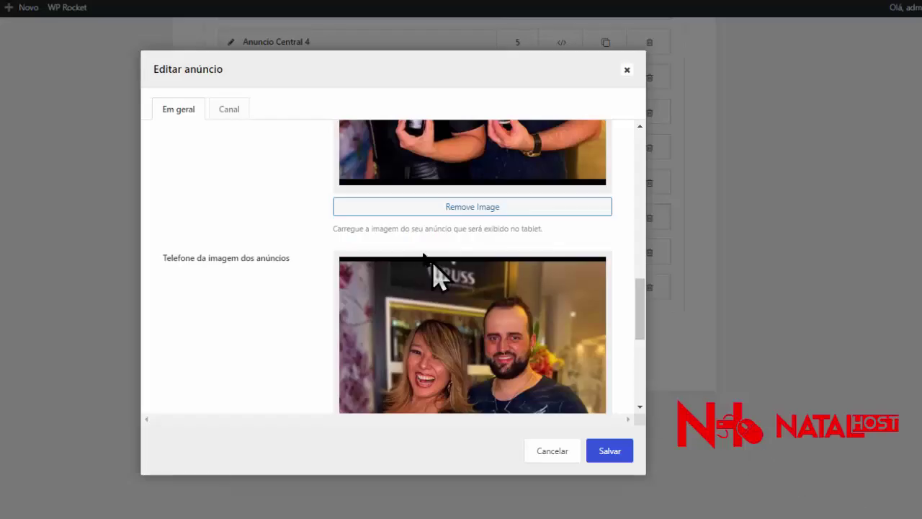
# Check the inserted images and the image link of Anuncio Lateral 1, and save the ad
pyautogui.scroll(-3, 433, 295)
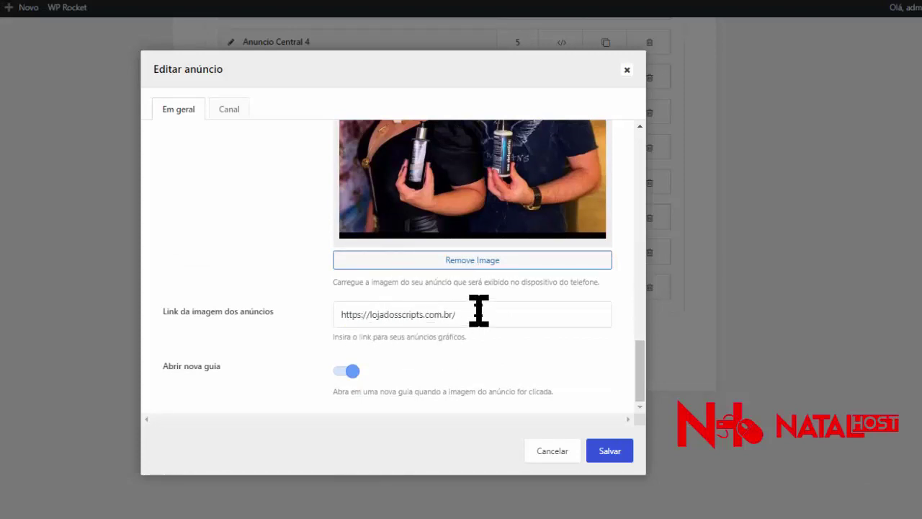
pyautogui.scroll(10, 478, 311)
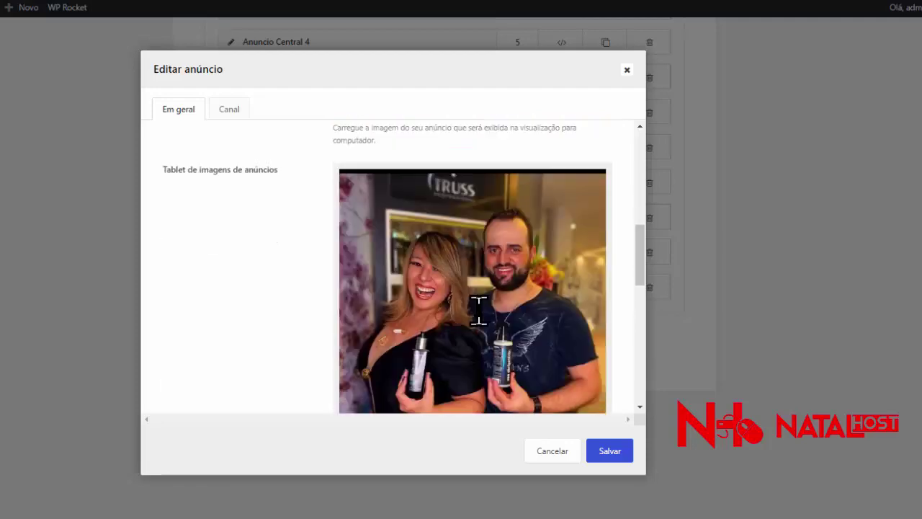
pyautogui.scroll(-10, 479, 310)
pyautogui.click(605, 452)
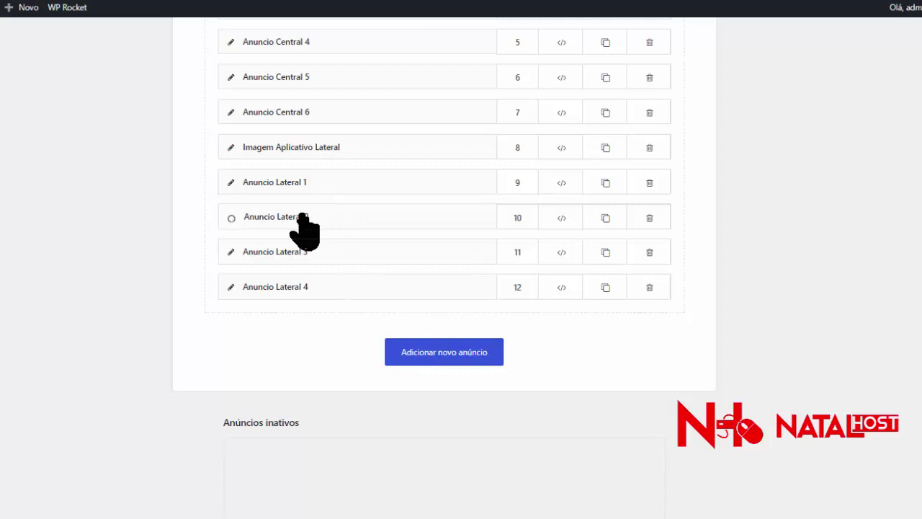
# Remove the current phone, tablet and computer images from Anuncio Lateral 2
pyautogui.scroll(-2, 420, 247)
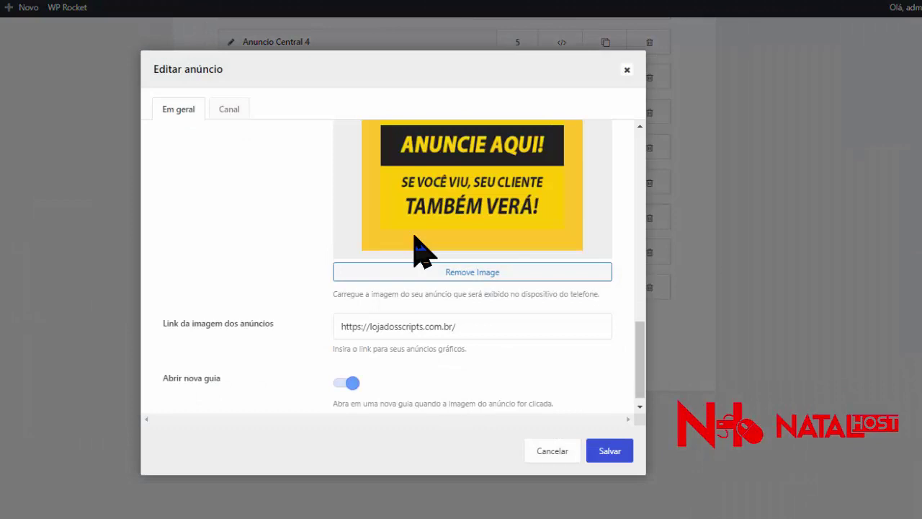
pyautogui.scroll(-1, 473, 302)
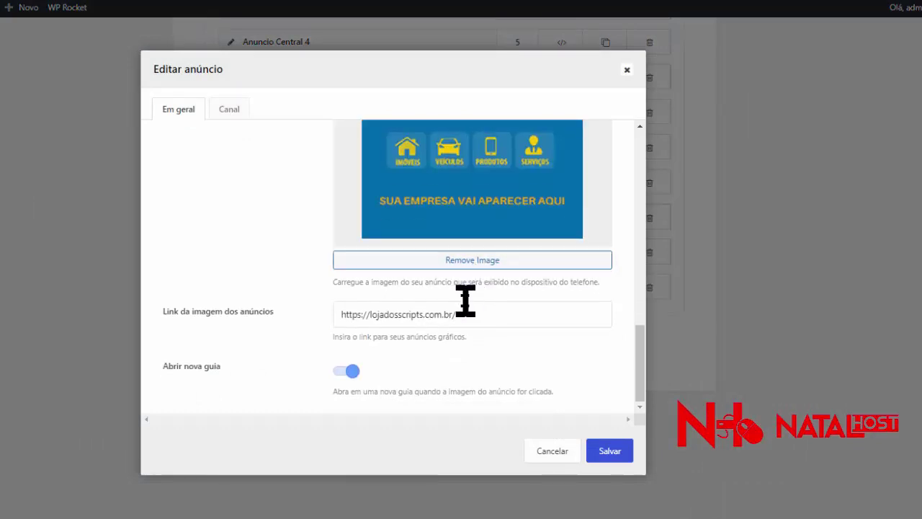
pyautogui.click(468, 260)
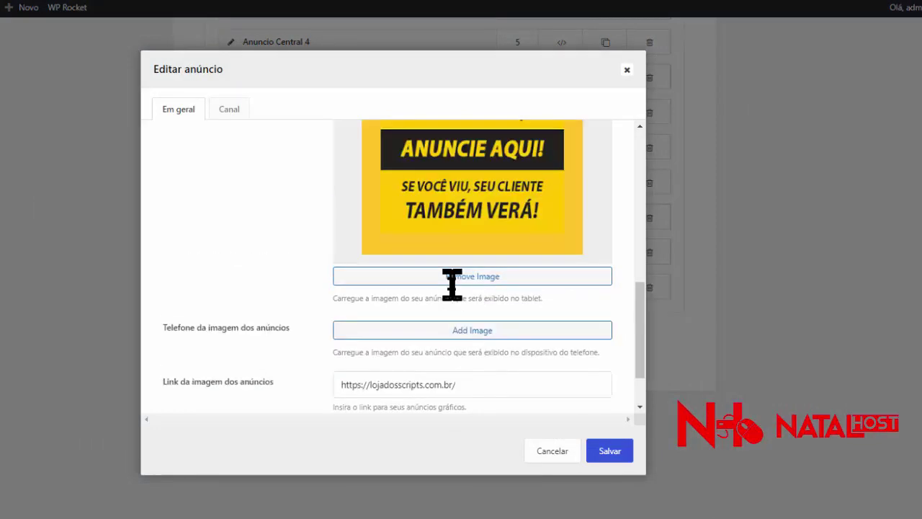
pyautogui.click(459, 275)
pyautogui.scroll(1, 457, 302)
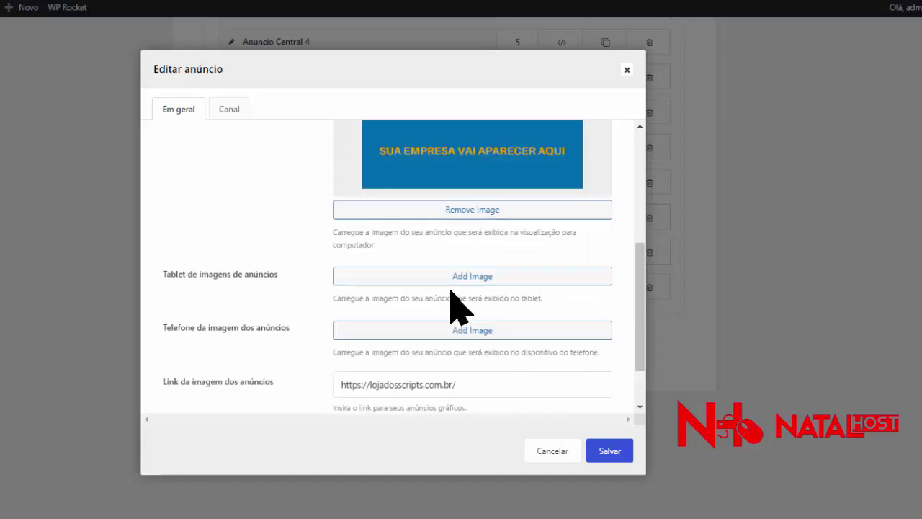
pyautogui.click(459, 213)
# Upload logo-smart-shop.jpg and insert it as the computer image of Anuncio Lateral 2
pyautogui.scroll(3, 448, 268)
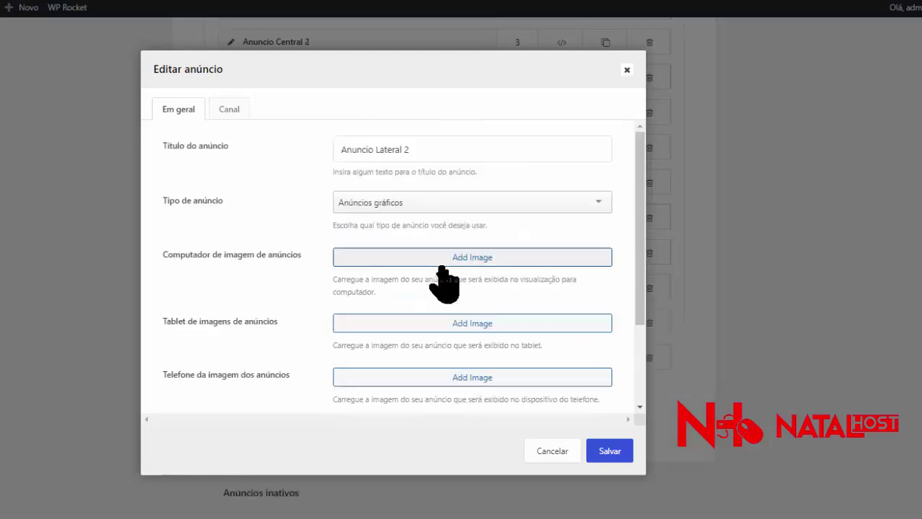
pyautogui.click(445, 260)
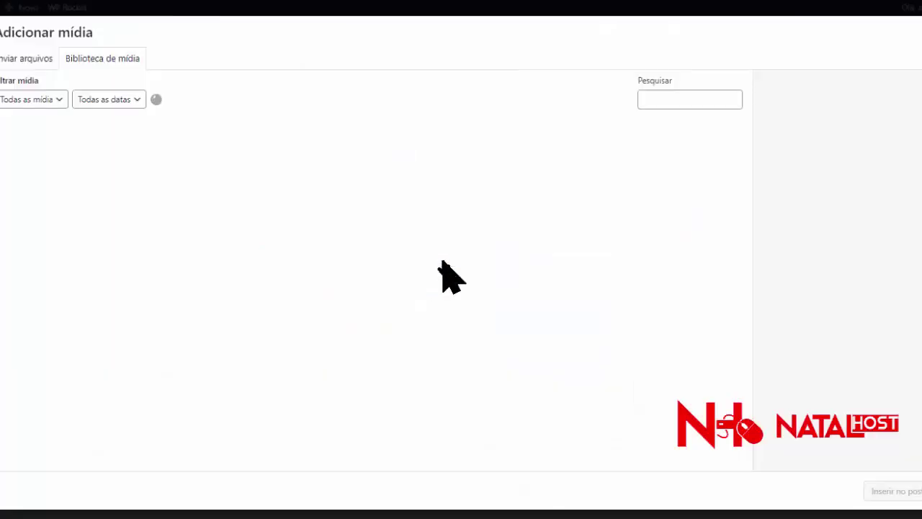
pyautogui.click(11, 59)
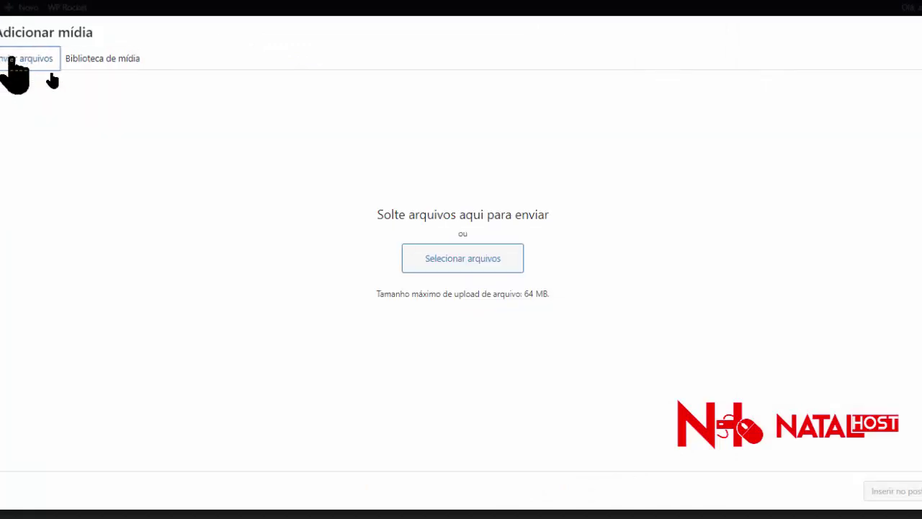
pyautogui.click(461, 263)
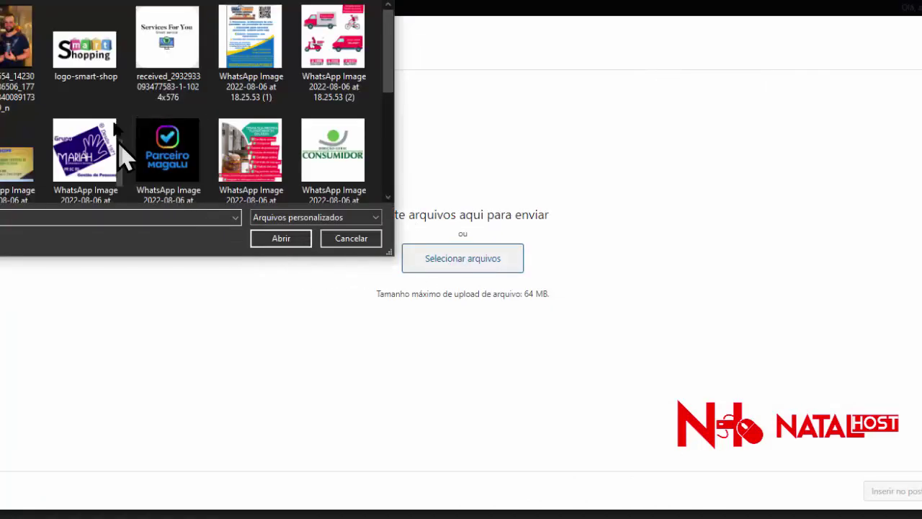
pyautogui.doubleClick(82, 60)
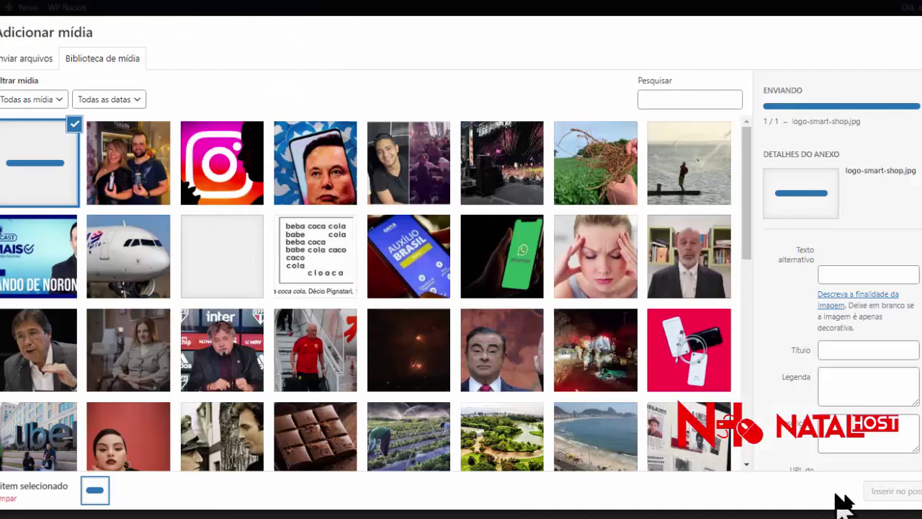
pyautogui.click(902, 492)
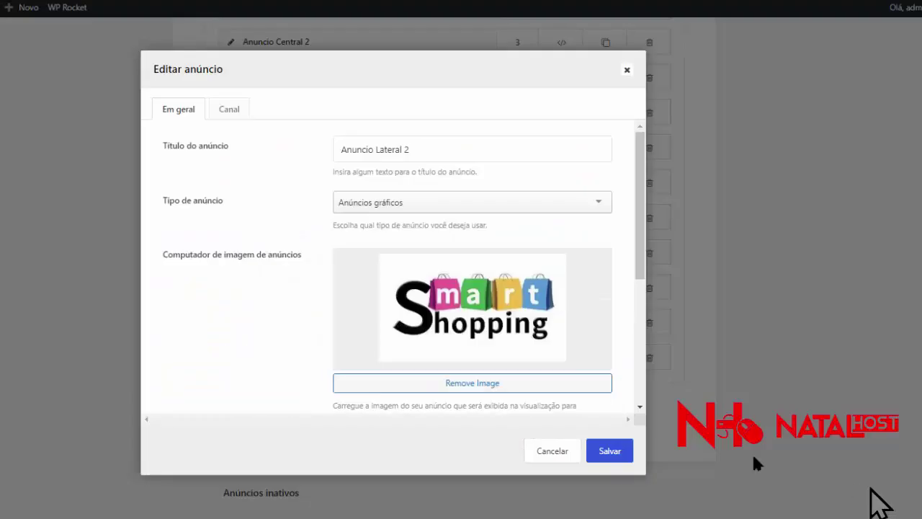
# Insert logo-smart-shop.jpg from the media library as the tablet and phone images of Anuncio Lateral 2
pyautogui.scroll(-1, 478, 345)
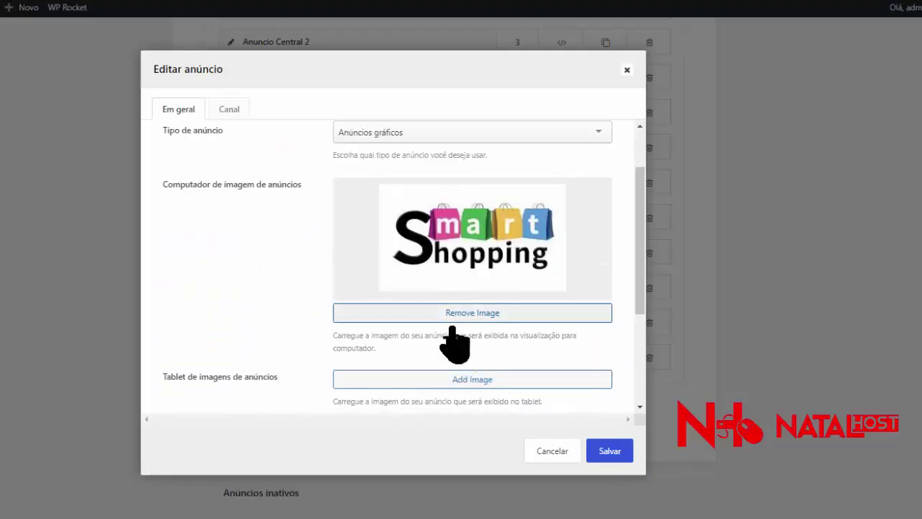
pyautogui.click(433, 380)
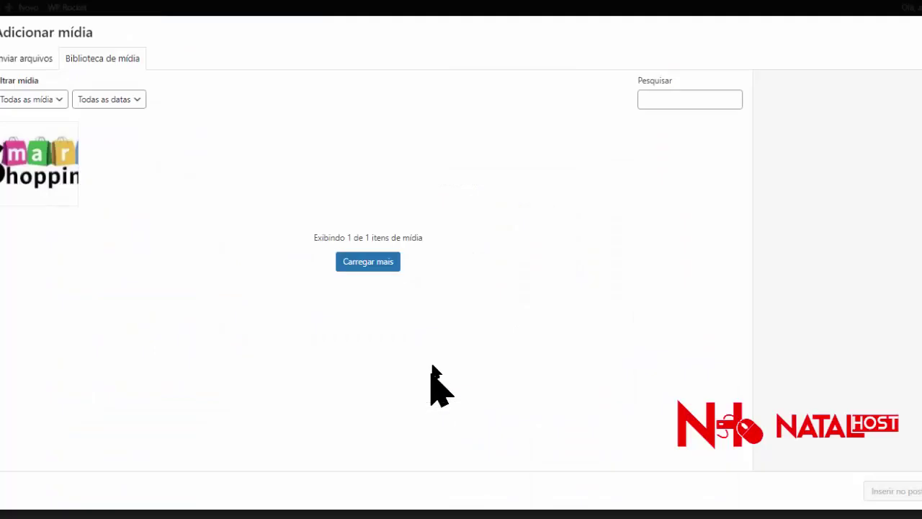
pyautogui.click(76, 169)
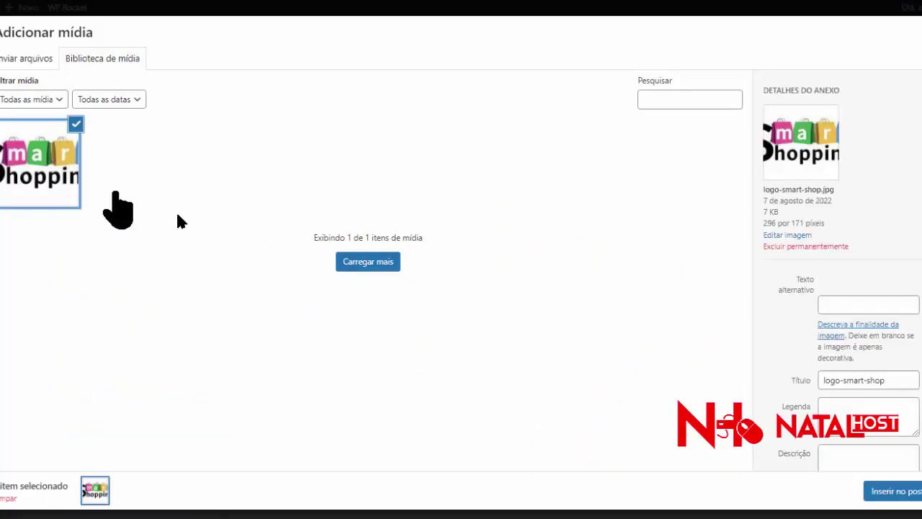
pyautogui.click(892, 491)
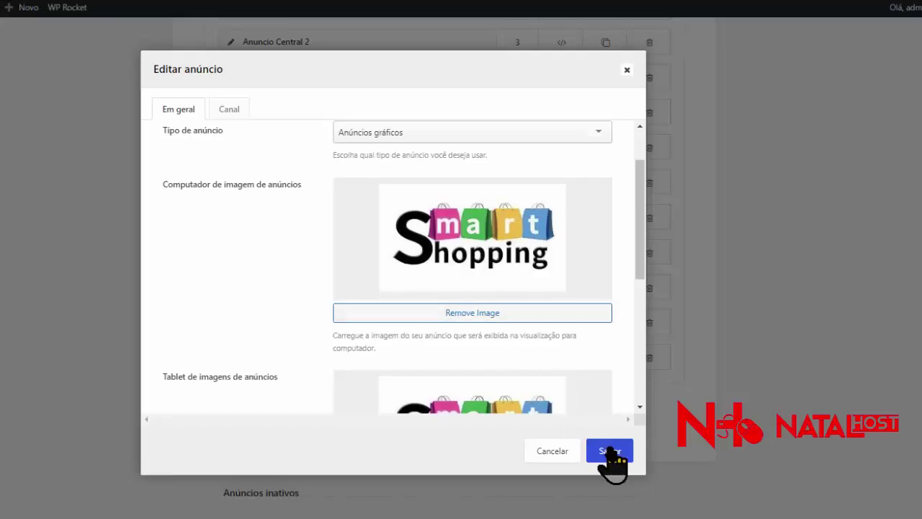
pyautogui.scroll(-4, 485, 331)
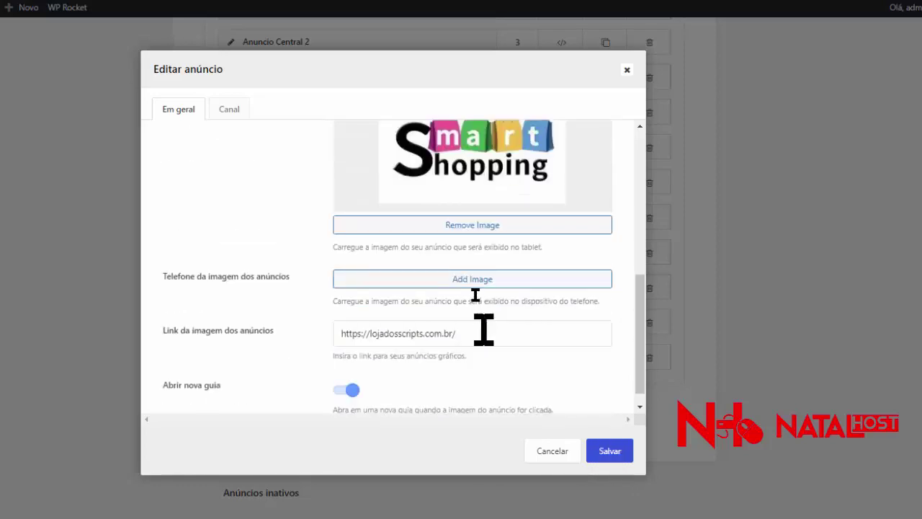
pyautogui.click(473, 279)
pyautogui.click(68, 193)
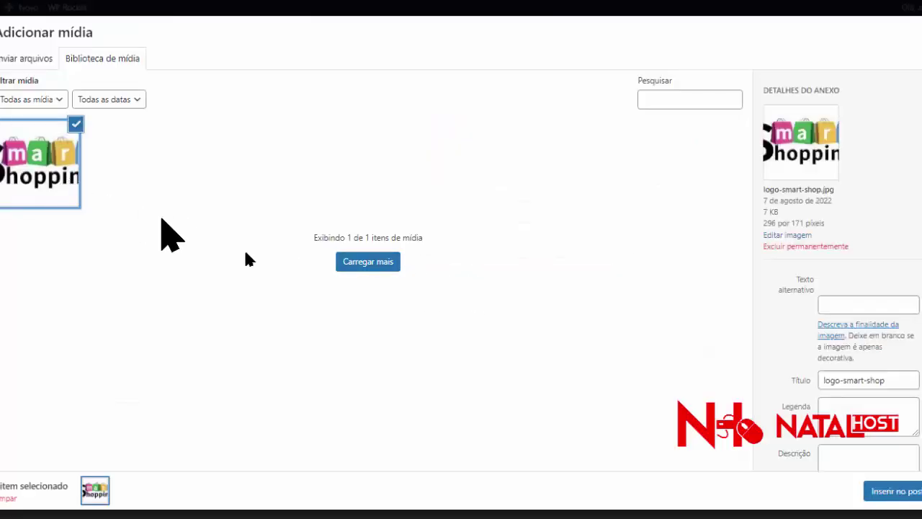
pyautogui.click(887, 492)
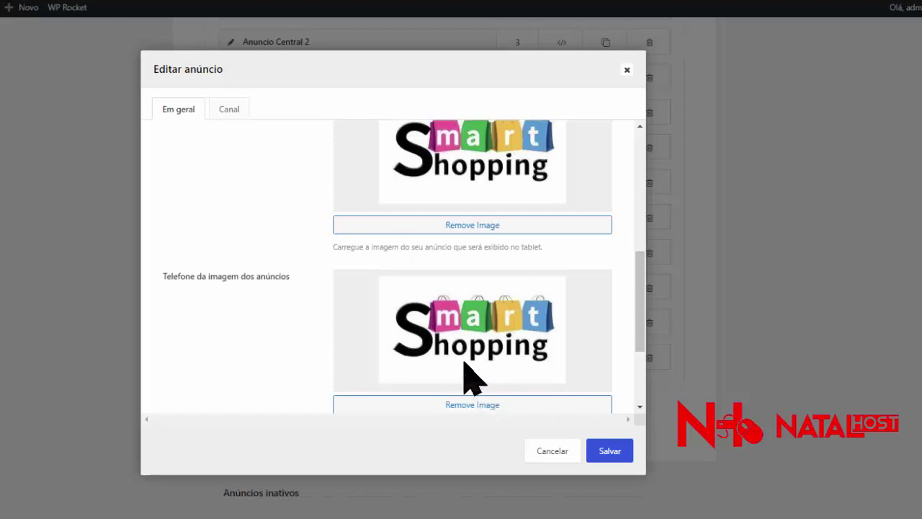
# Review the inserted images and the image link of Anuncio Lateral 2, and save the ad
pyautogui.scroll(-2, 469, 377)
pyautogui.scroll(5, 465, 371)
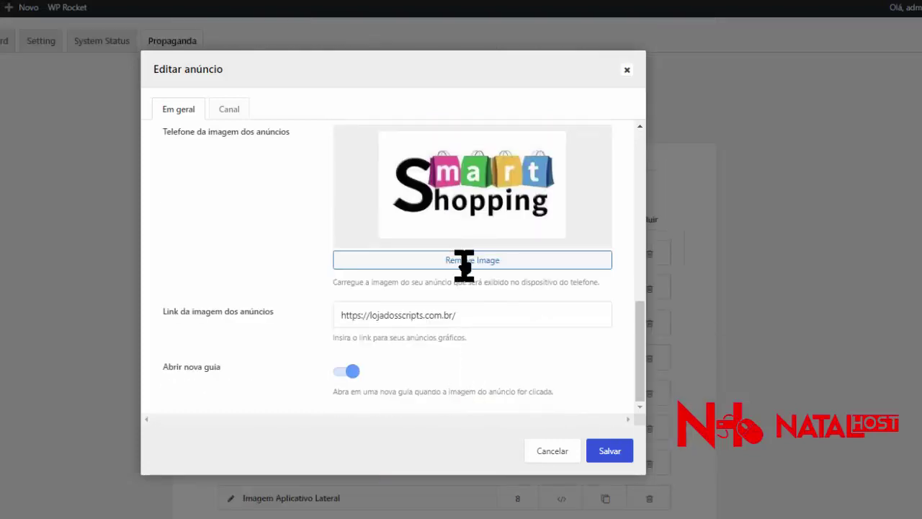
pyautogui.scroll(4, 467, 263)
pyautogui.scroll(-6, 469, 267)
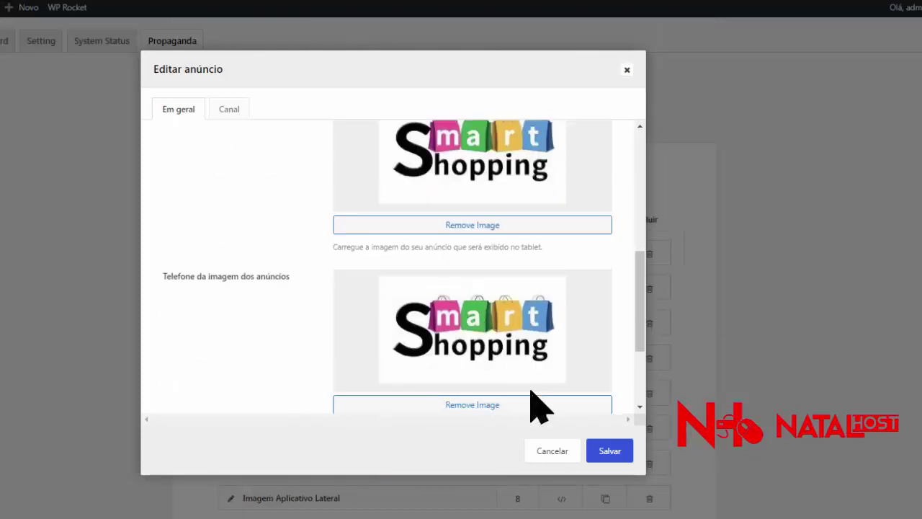
pyautogui.click(614, 461)
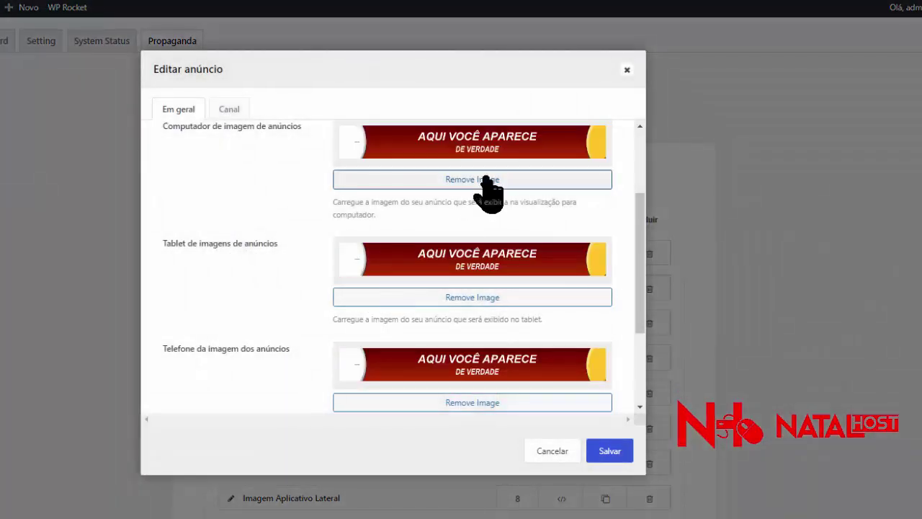
# Close the open "Aqui você aparece" banner ad without saving, and reopen Anuncio Lateral 2 to check and save it again
pyautogui.click(627, 70)
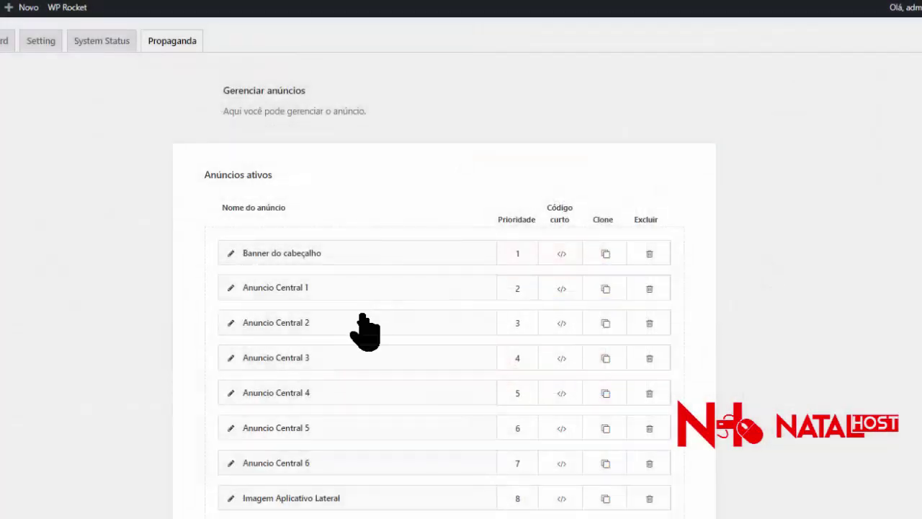
pyautogui.scroll(-4, 364, 331)
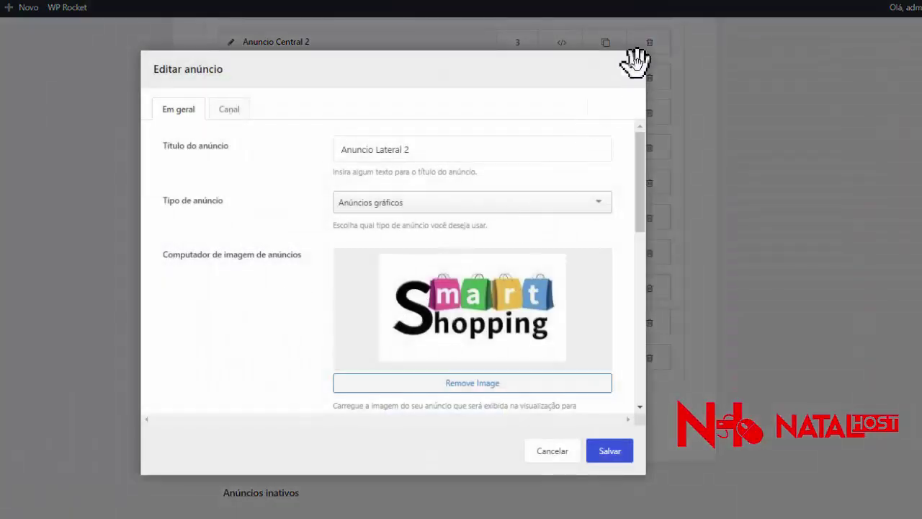
pyautogui.click(608, 452)
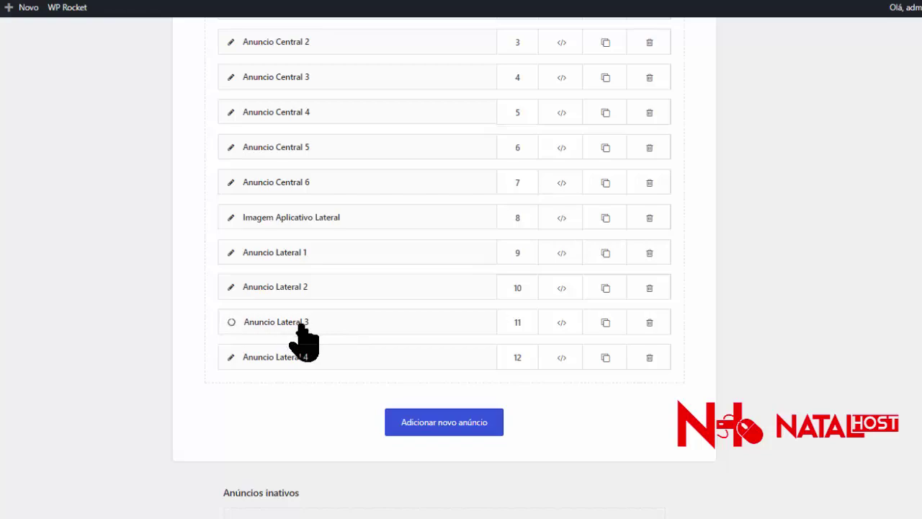
# Open Anuncio Lateral 3 and remove its current computer, tablet and phone images
pyautogui.scroll(-1, 432, 259)
pyautogui.scroll(-5, 439, 277)
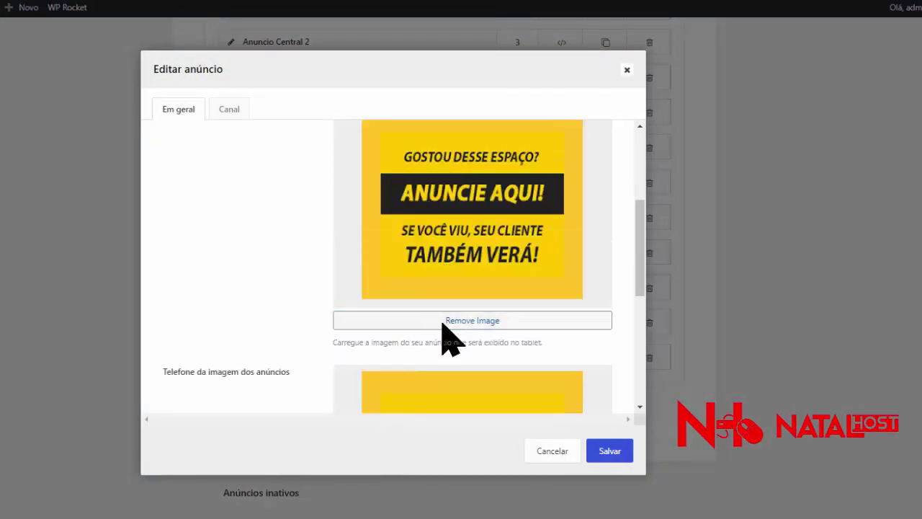
pyautogui.scroll(-4, 447, 288)
pyautogui.click(454, 261)
pyautogui.scroll(8, 439, 319)
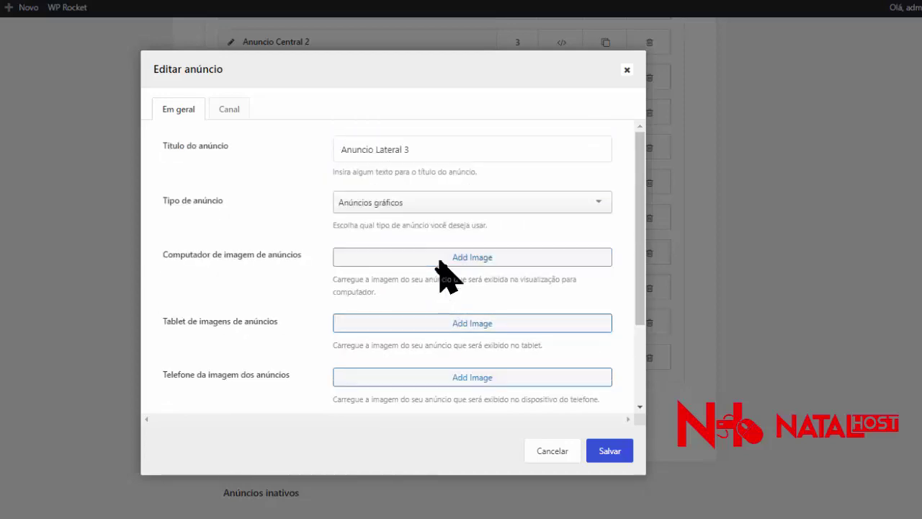
pyautogui.click(440, 264)
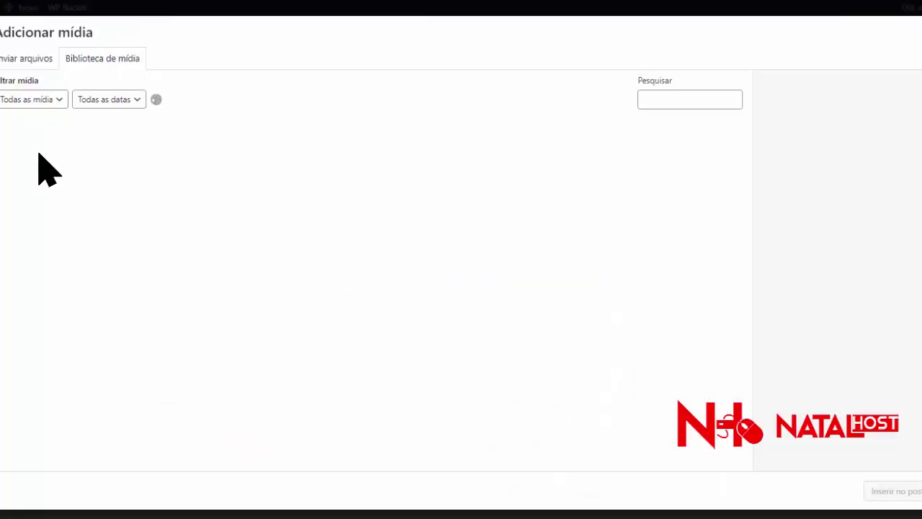
pyautogui.click(20, 62)
pyautogui.click(465, 258)
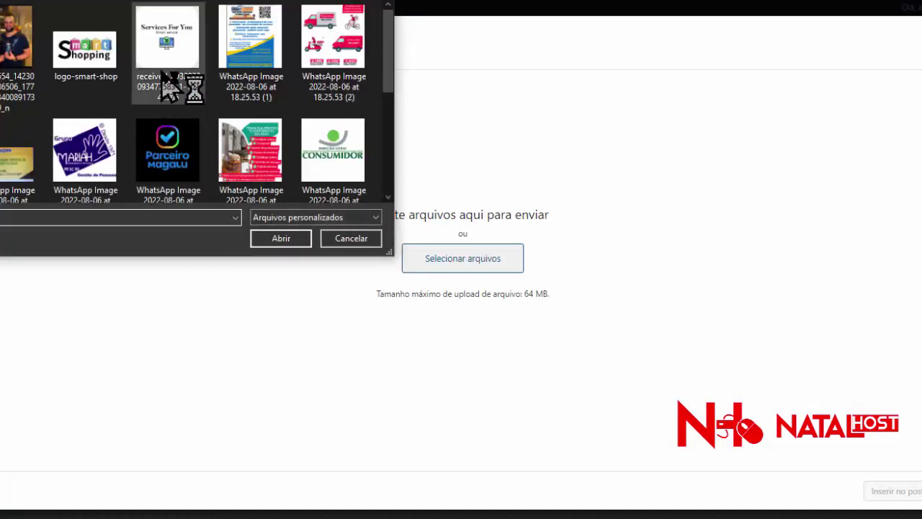
pyautogui.doubleClick(169, 87)
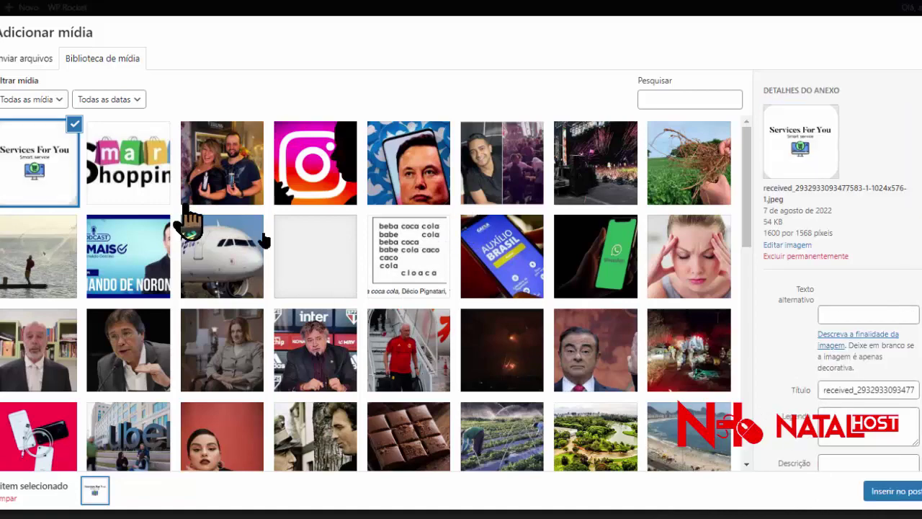
pyautogui.click(886, 491)
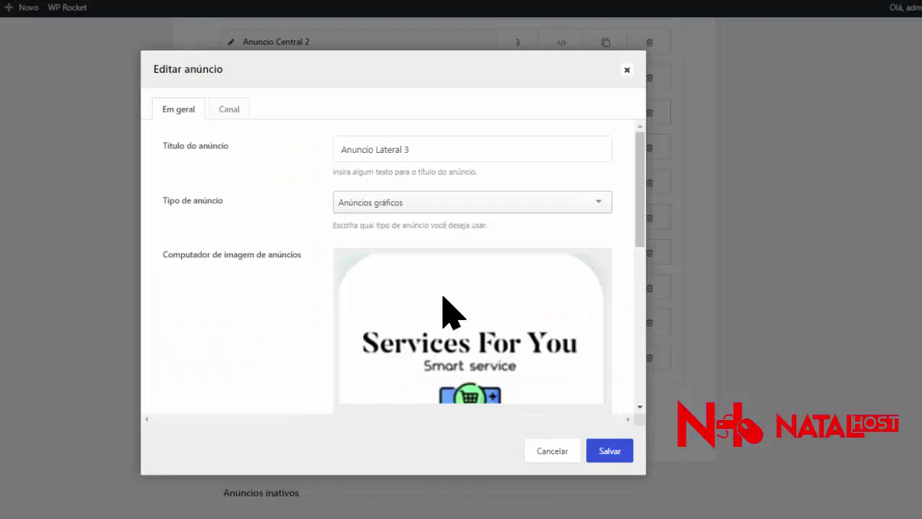
# Insert the uploaded "Services For You" picture from the media library as the tablet and phone images of Anuncio Lateral 3
pyautogui.scroll(-3, 442, 310)
pyautogui.click(438, 321)
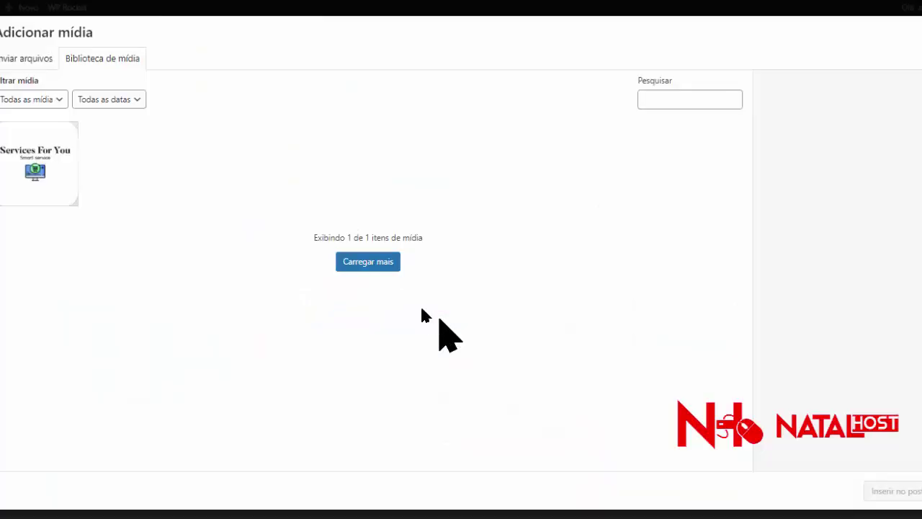
pyautogui.click(43, 180)
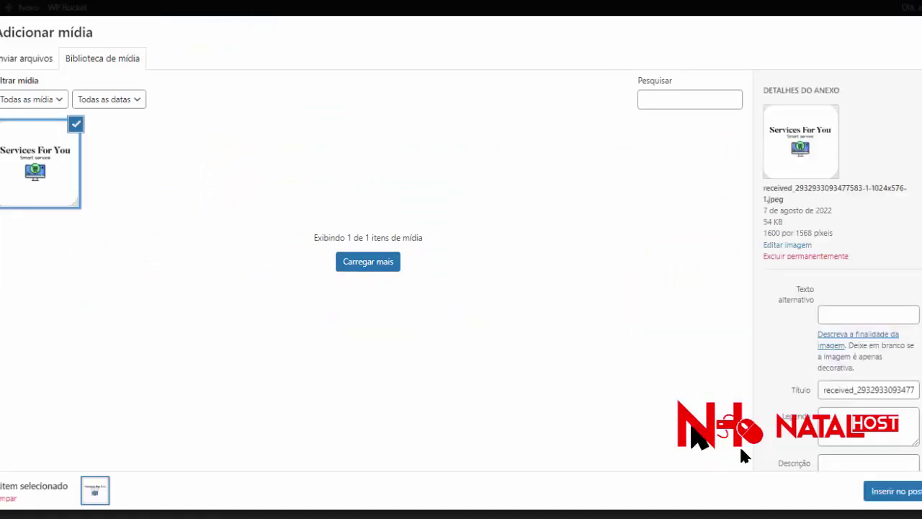
pyautogui.click(886, 491)
pyautogui.scroll(-5, 446, 332)
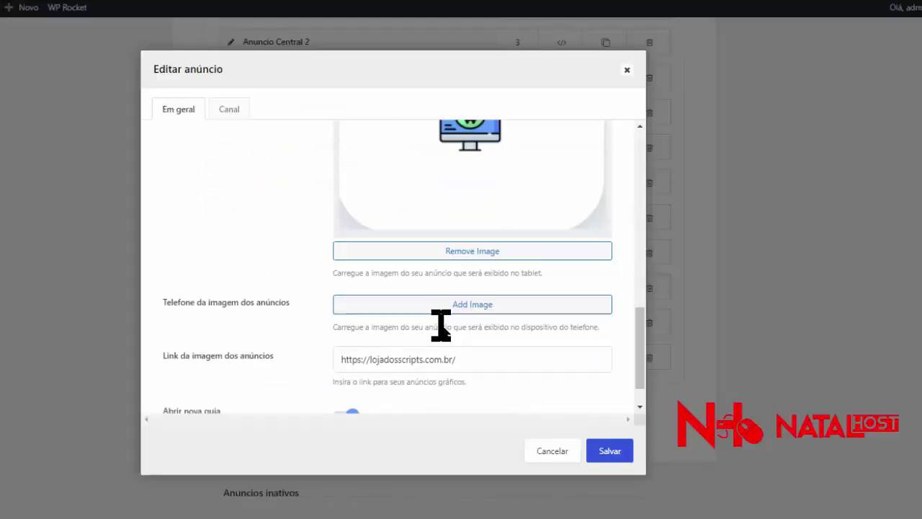
pyautogui.click(438, 309)
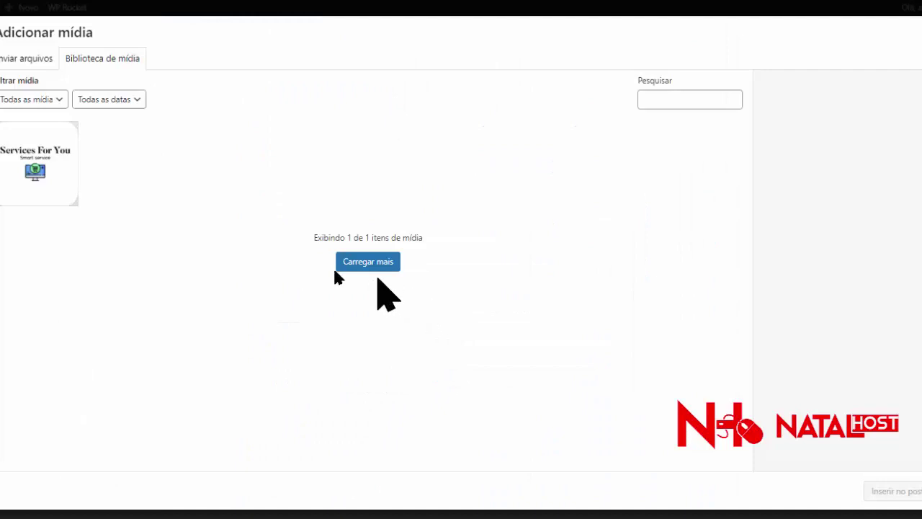
pyautogui.click(56, 180)
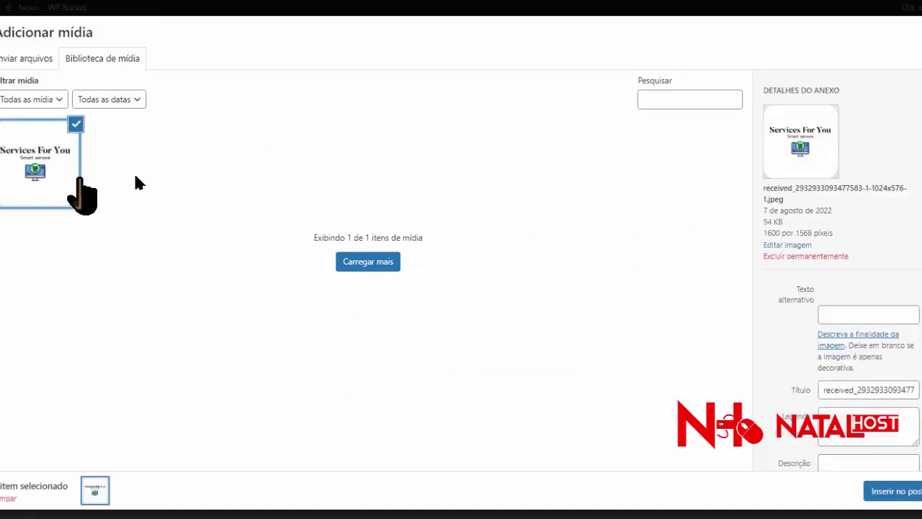
pyautogui.click(891, 492)
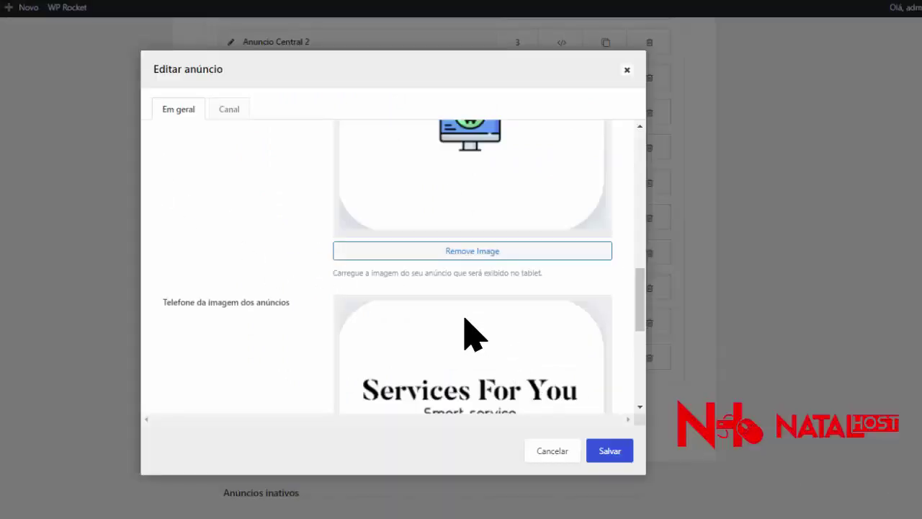
# Review the inserted images and the image link of Anuncio Lateral 3, and save the ad
pyautogui.scroll(-3, 471, 333)
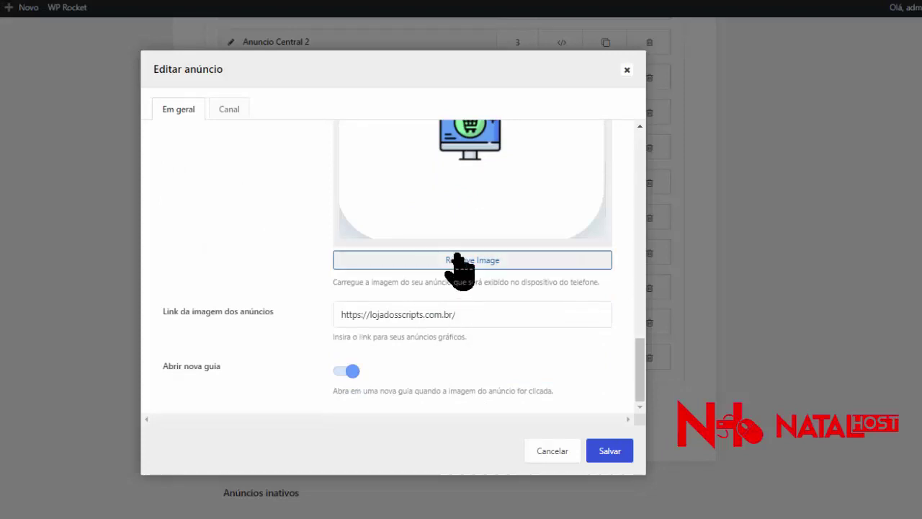
pyautogui.scroll(5, 418, 289)
pyautogui.scroll(4, 418, 289)
pyautogui.scroll(-4, 414, 288)
pyautogui.click(600, 455)
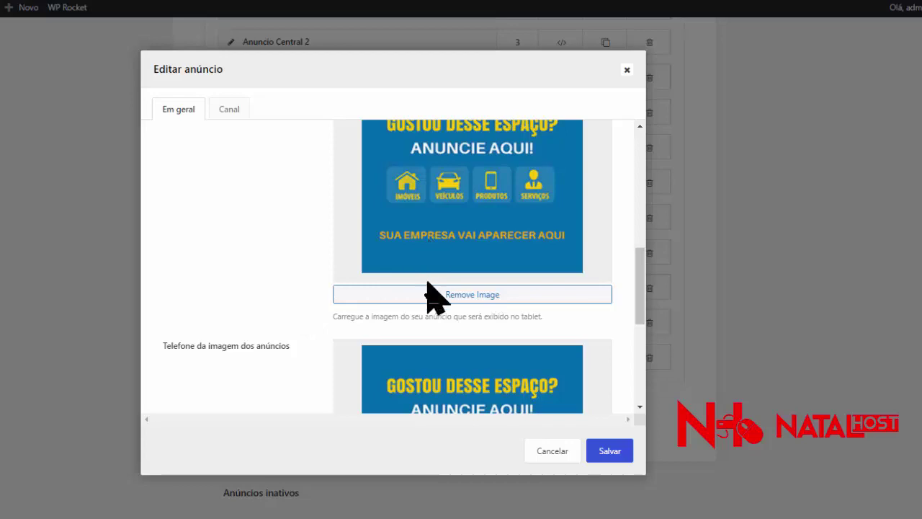
# Remove the current tablet, phone and computer images from Anuncio Lateral 4
pyautogui.scroll(-3, 432, 288)
pyautogui.click(433, 354)
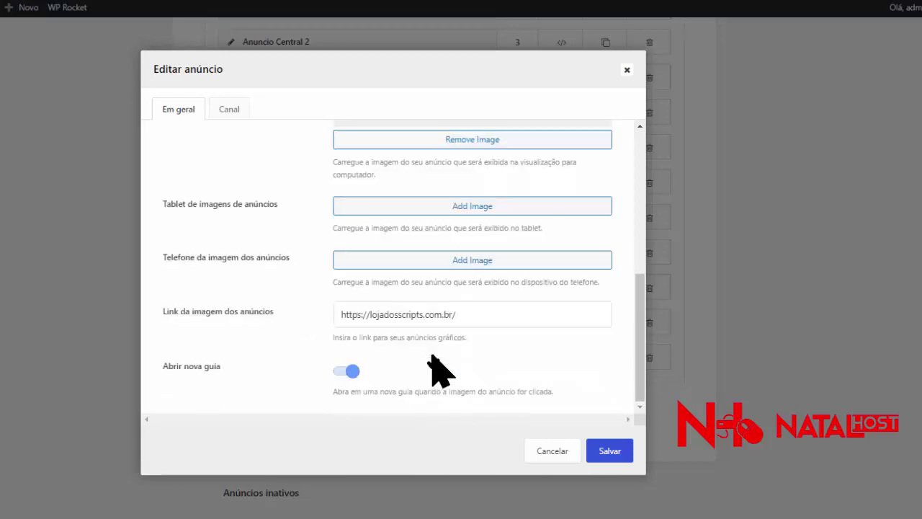
pyautogui.scroll(4, 427, 313)
pyautogui.scroll(-2, 432, 329)
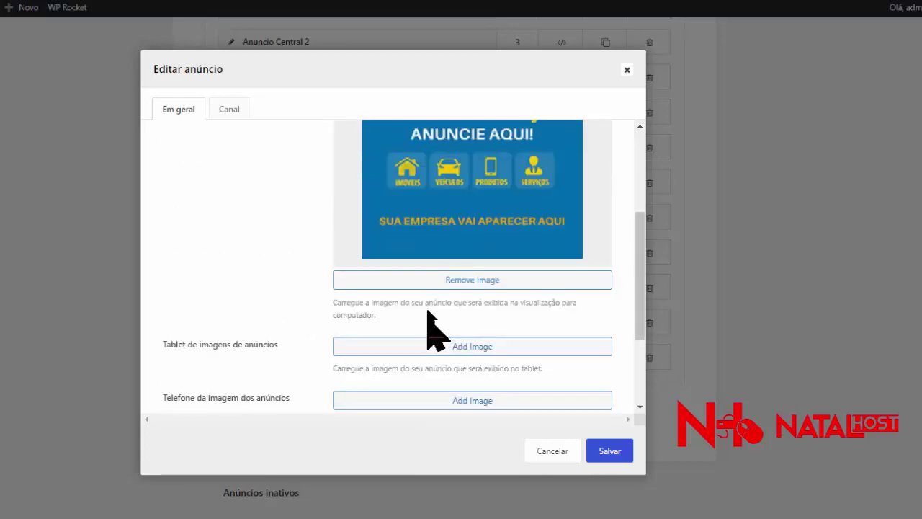
pyautogui.click(436, 282)
pyautogui.scroll(4, 405, 238)
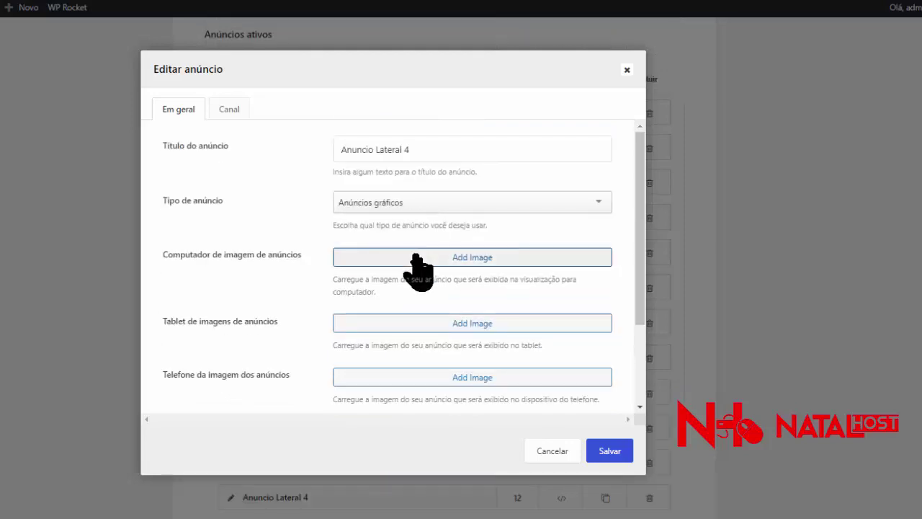
# Upload WhatsApp Image 2022-08-06 at 18.25.53 (1) and insert it as the computer image of Anuncio Lateral 4
pyautogui.click(418, 260)
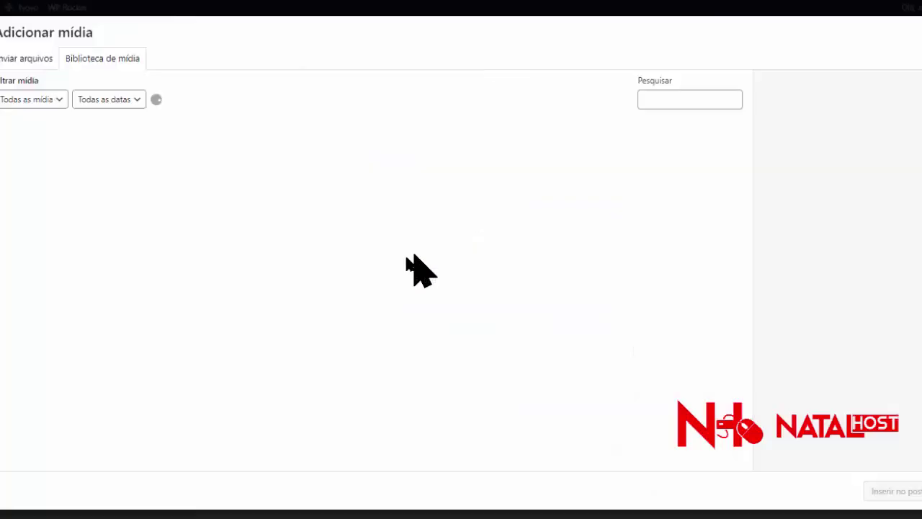
pyautogui.click(28, 63)
pyautogui.click(476, 265)
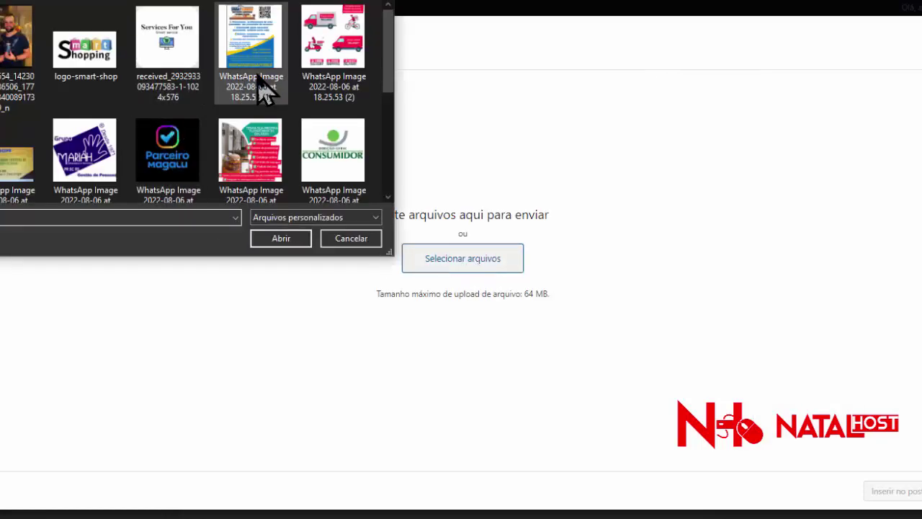
pyautogui.scroll(-5, 247, 144)
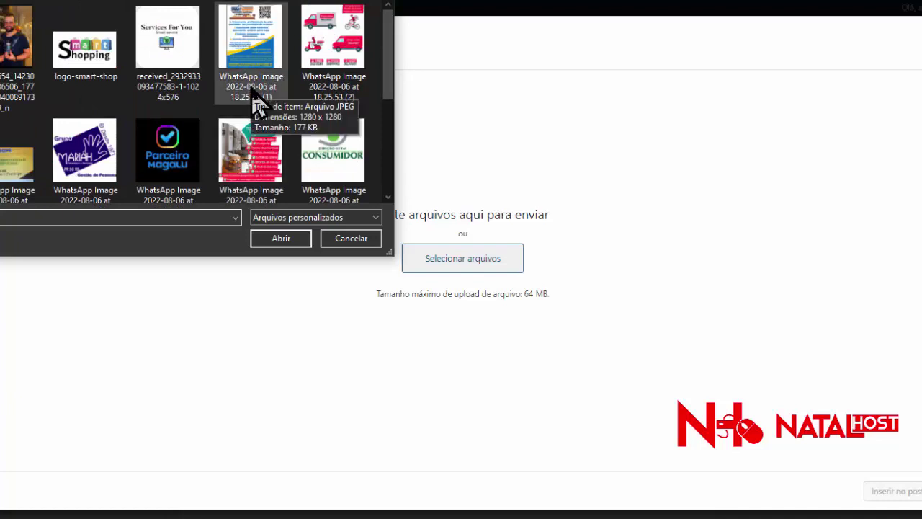
pyautogui.doubleClick(257, 105)
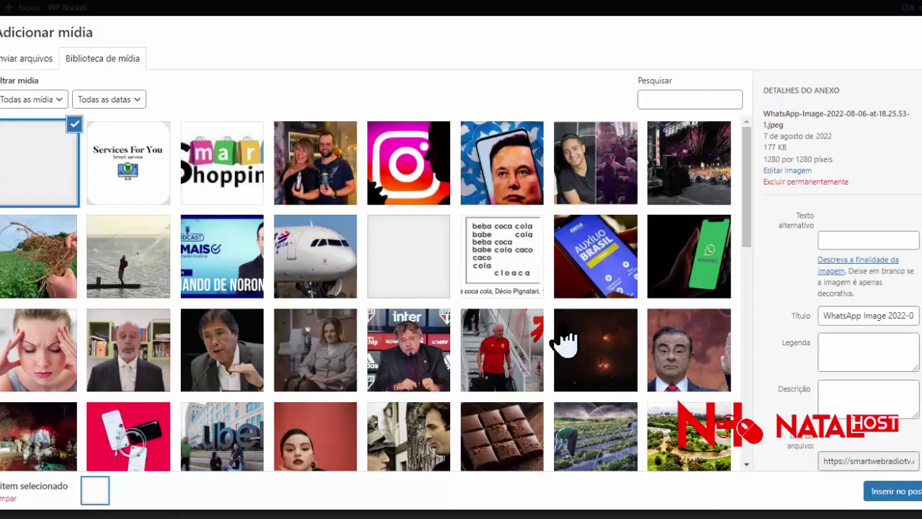
pyautogui.click(902, 492)
pyautogui.scroll(-2, 512, 291)
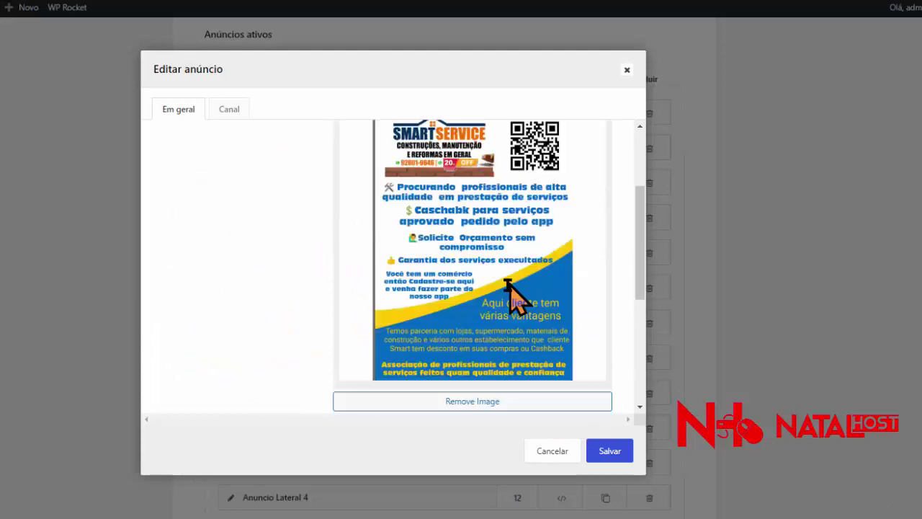
# Insert the uploaded WhatsApp-Image-2022-08-06-at-18.25.53-1.jpeg from the media library as the tablet image of Anuncio Lateral 4
pyautogui.scroll(-3, 508, 283)
pyautogui.click(488, 259)
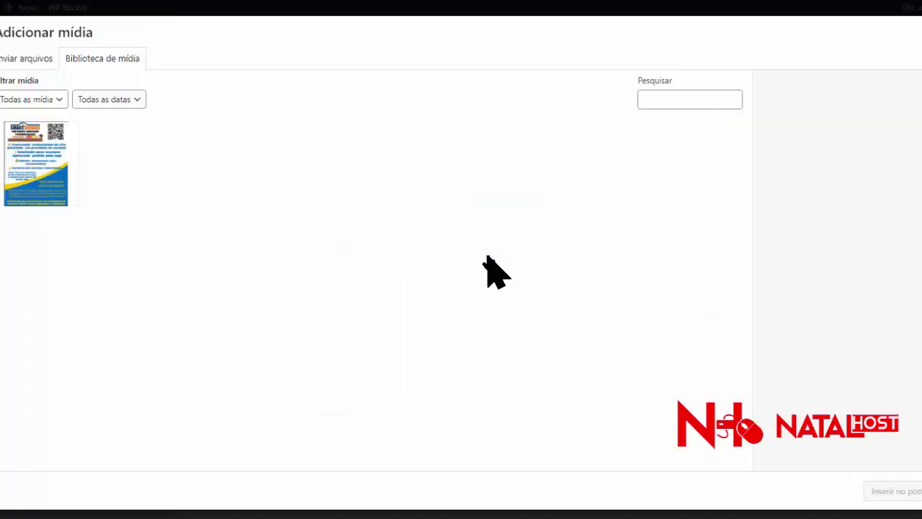
pyautogui.click(63, 177)
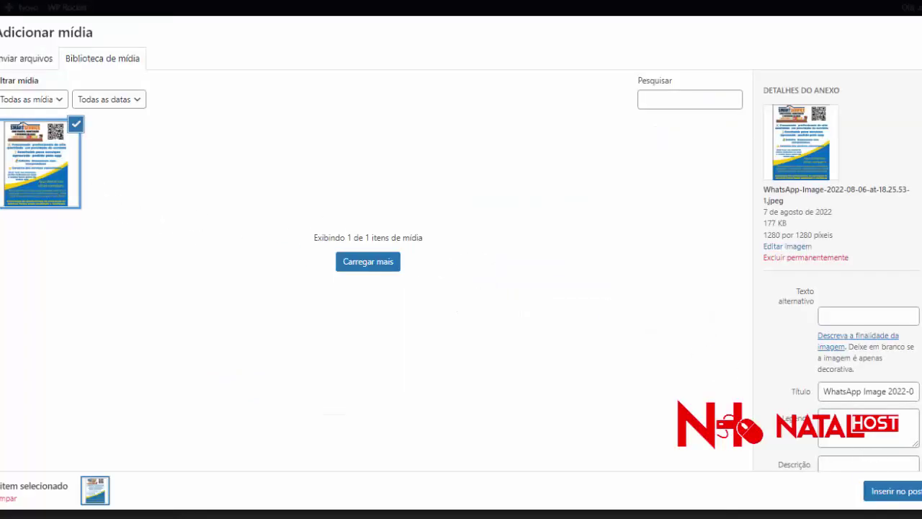
pyautogui.click(878, 493)
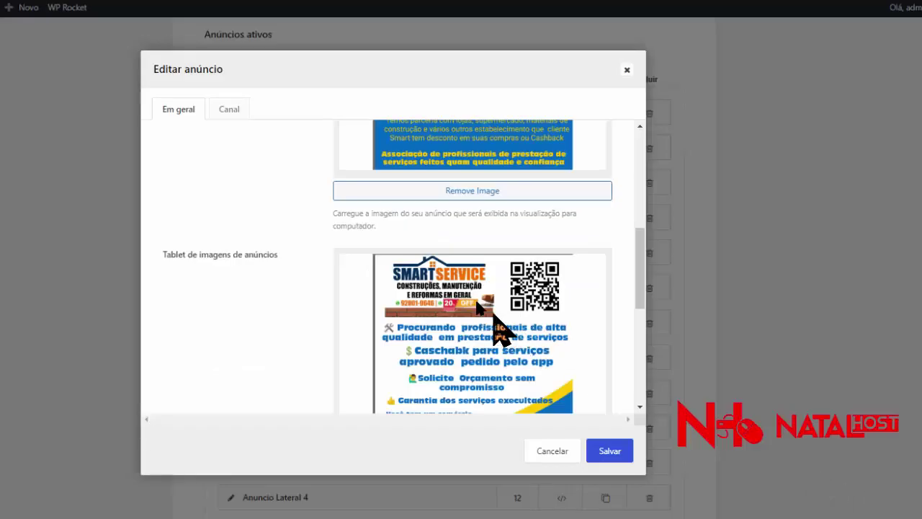
# Insert the same WhatsApp image from the media library as the phone image of Anuncio Lateral 4 and save the ad
pyautogui.scroll(-5, 447, 307)
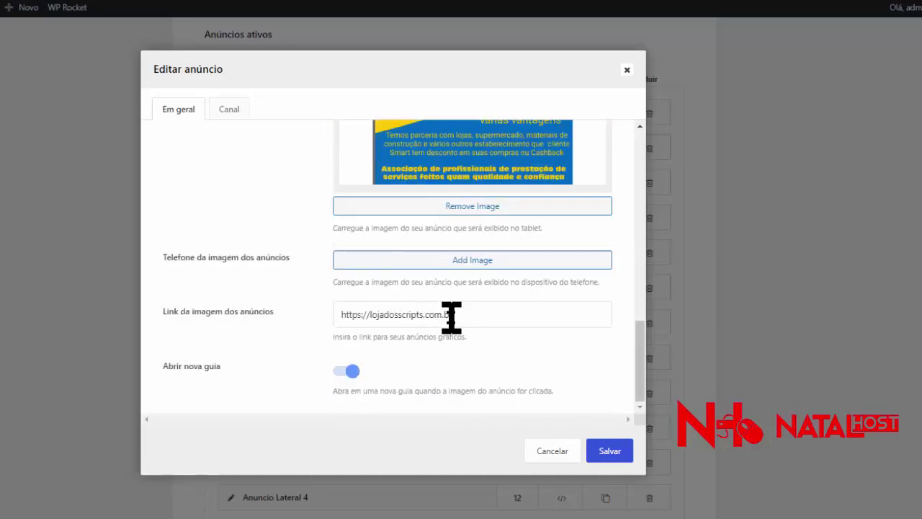
pyautogui.click(461, 265)
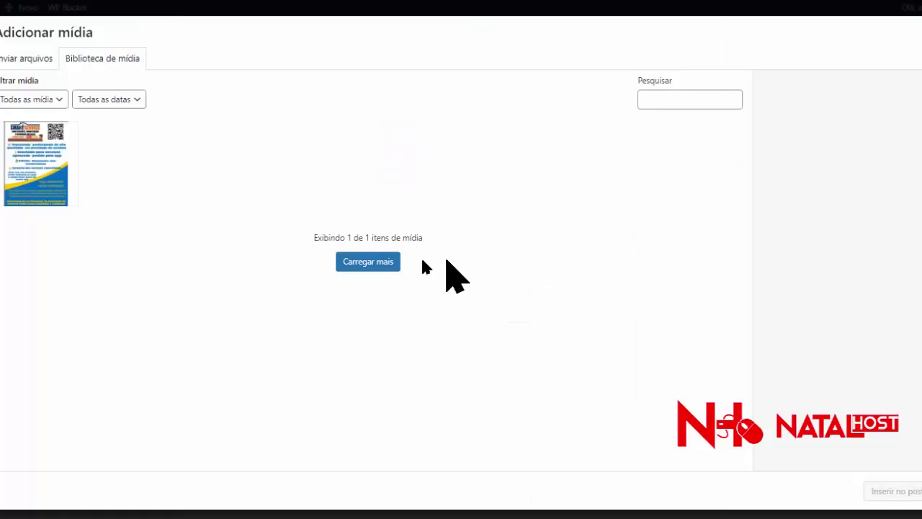
pyautogui.click(42, 190)
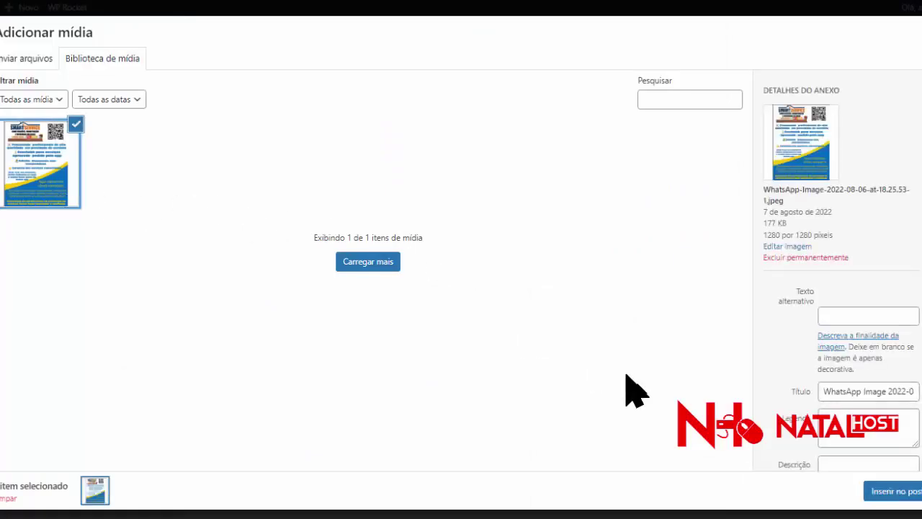
pyautogui.click(892, 493)
pyautogui.scroll(-3, 555, 393)
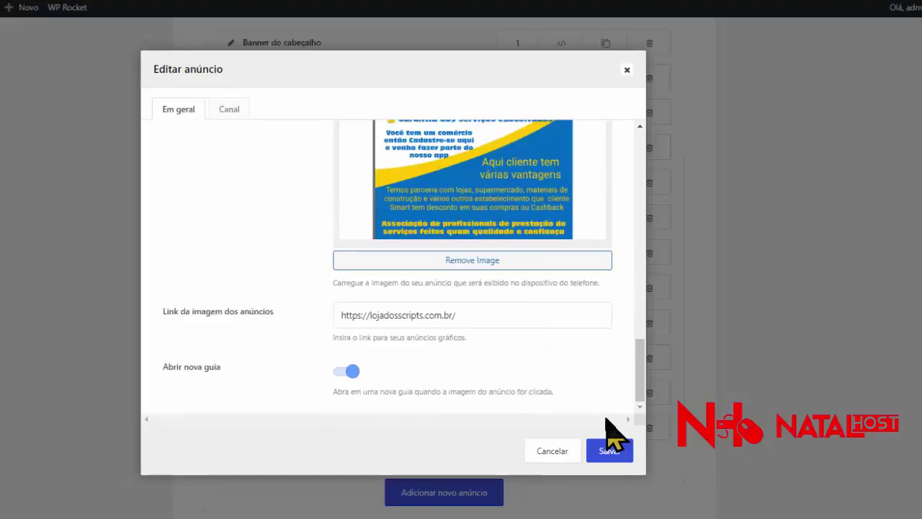
pyautogui.click(607, 451)
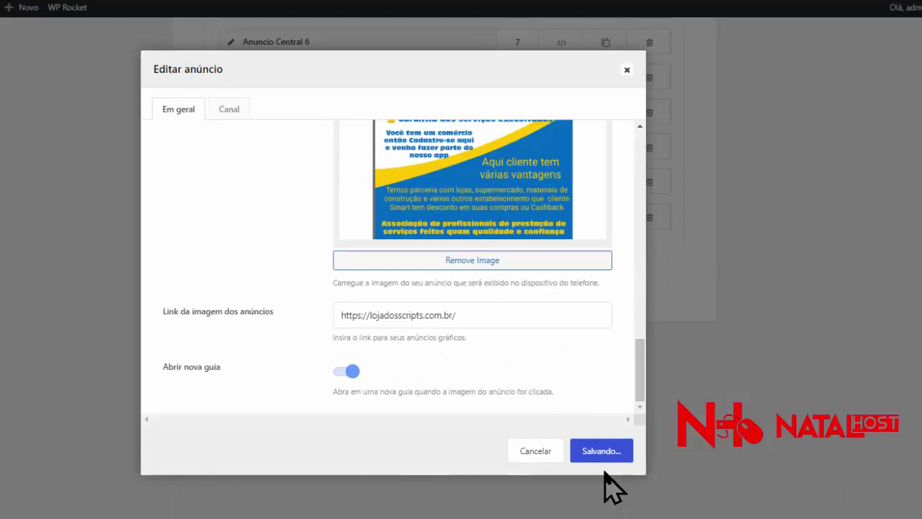
# Reload smartwebradiotv.com.br and examine the replaced sidebar ads down to the end of the home page
pyautogui.scroll(6, 385, 374)
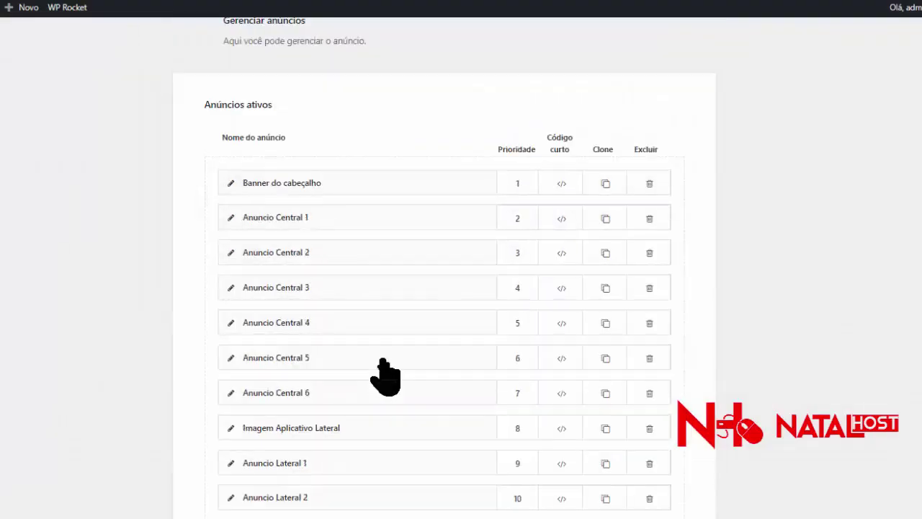
pyautogui.scroll(-6, 385, 375)
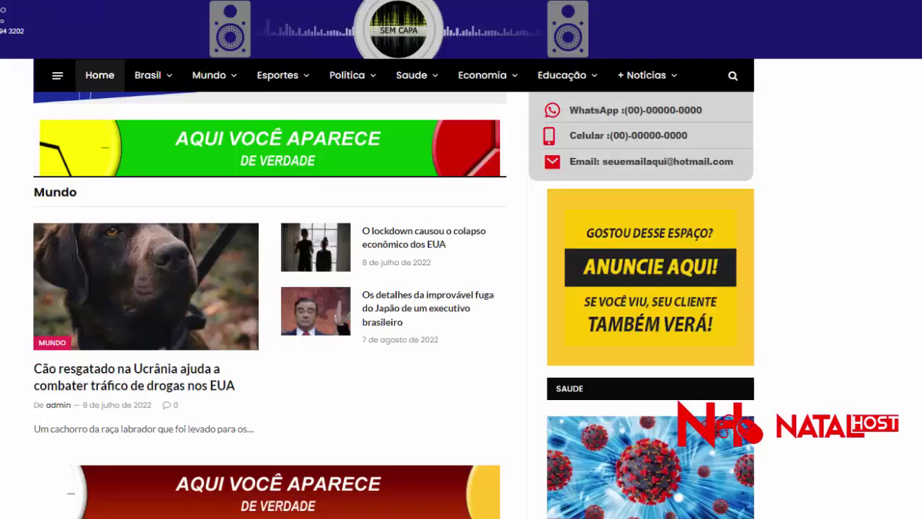
pyautogui.scroll(-10, 591, 339)
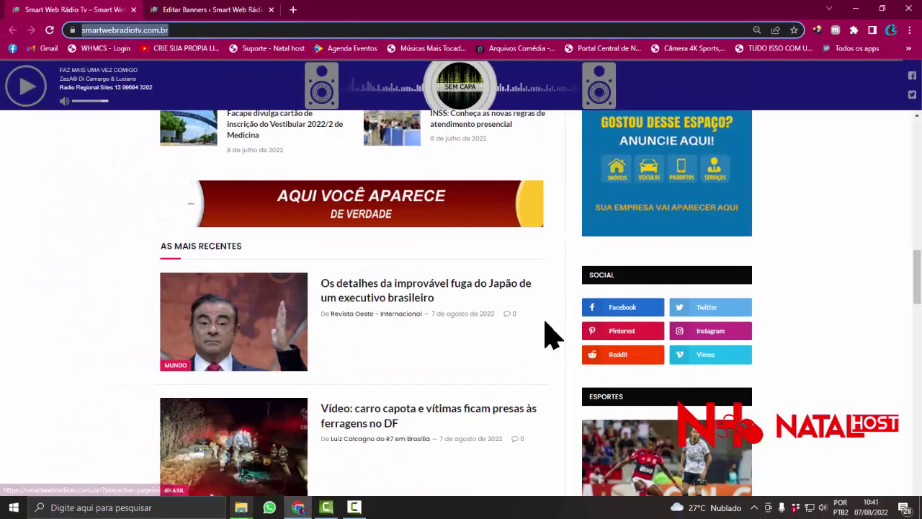
pyautogui.press('Return')
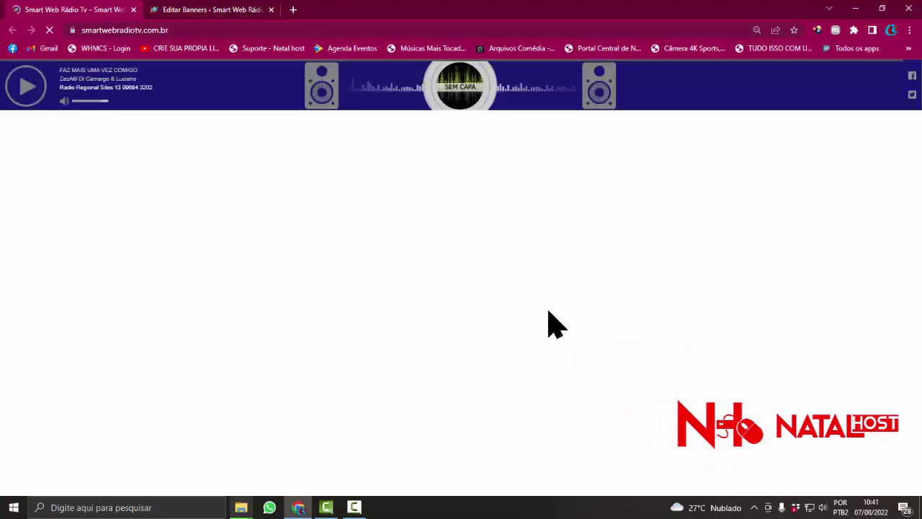
pyautogui.scroll(-4, 577, 334)
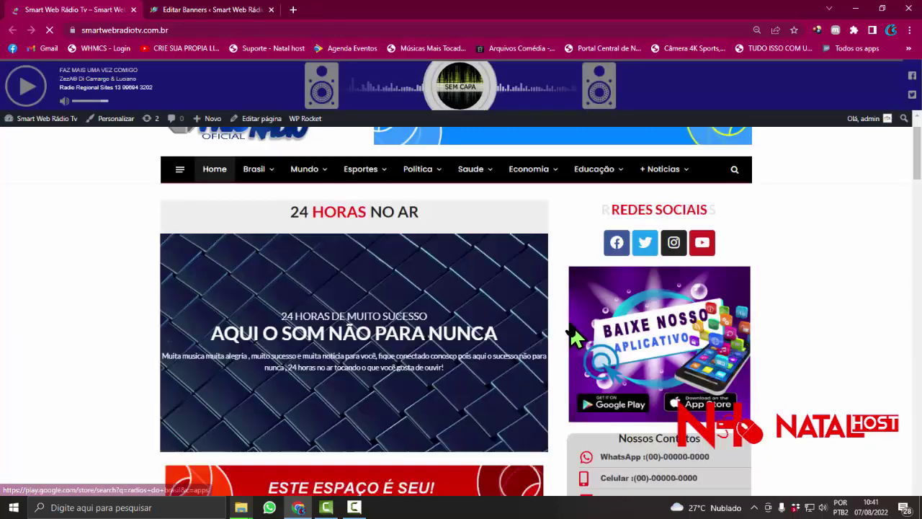
pyautogui.scroll(-6, 572, 340)
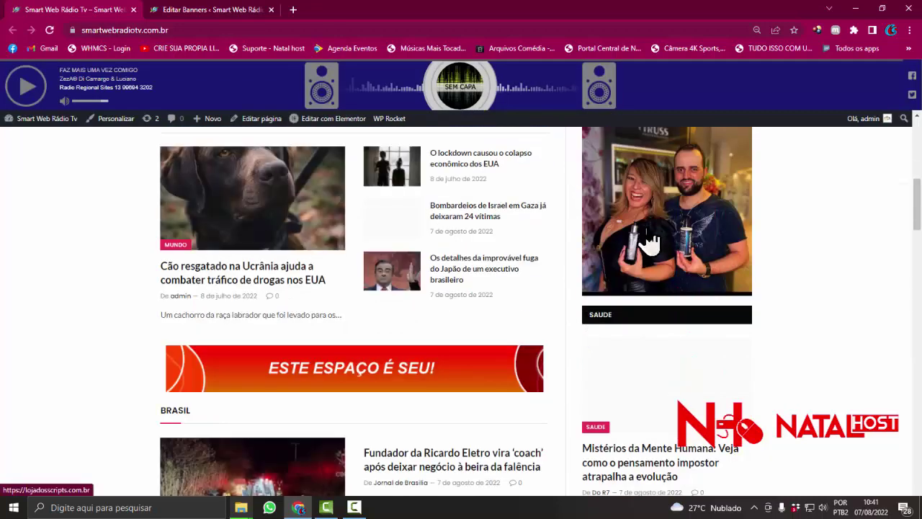
pyautogui.scroll(-2, 702, 284)
pyautogui.scroll(3, 700, 292)
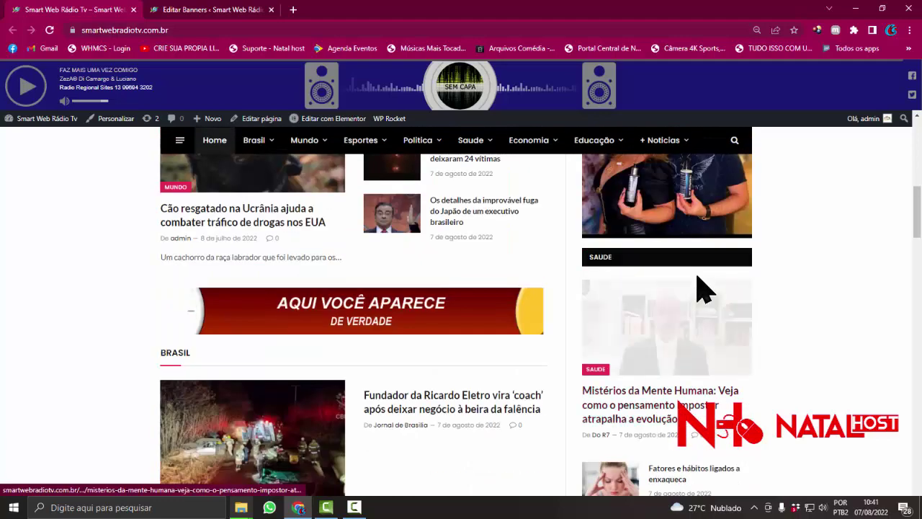
pyautogui.scroll(-3, 702, 288)
pyautogui.scroll(-7, 703, 288)
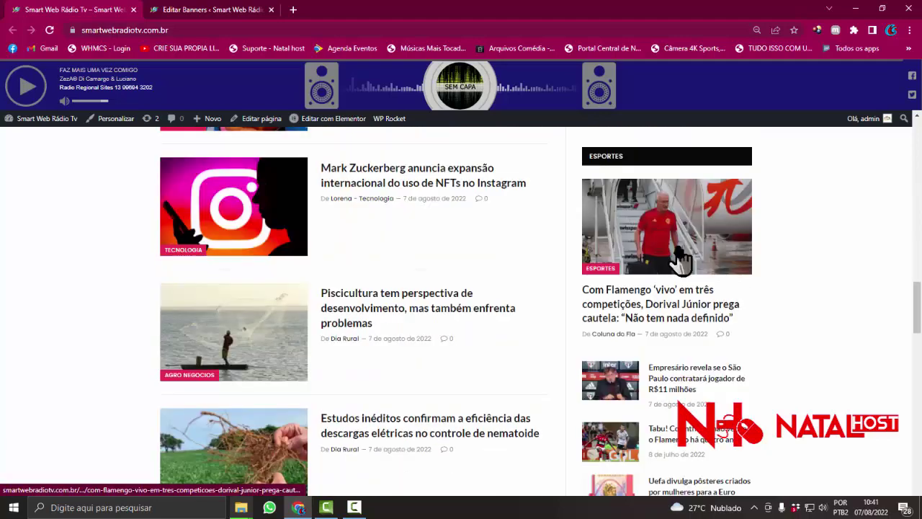
pyautogui.scroll(-12, 681, 288)
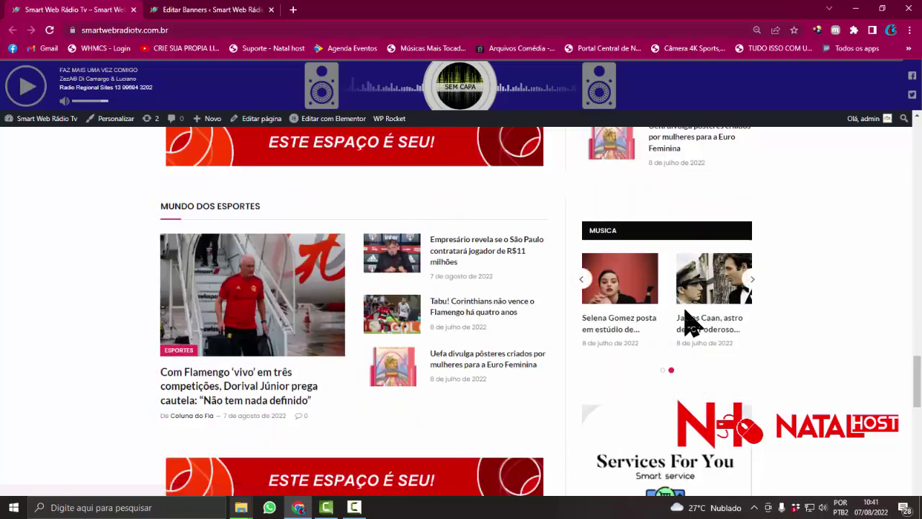
pyautogui.scroll(-3, 687, 326)
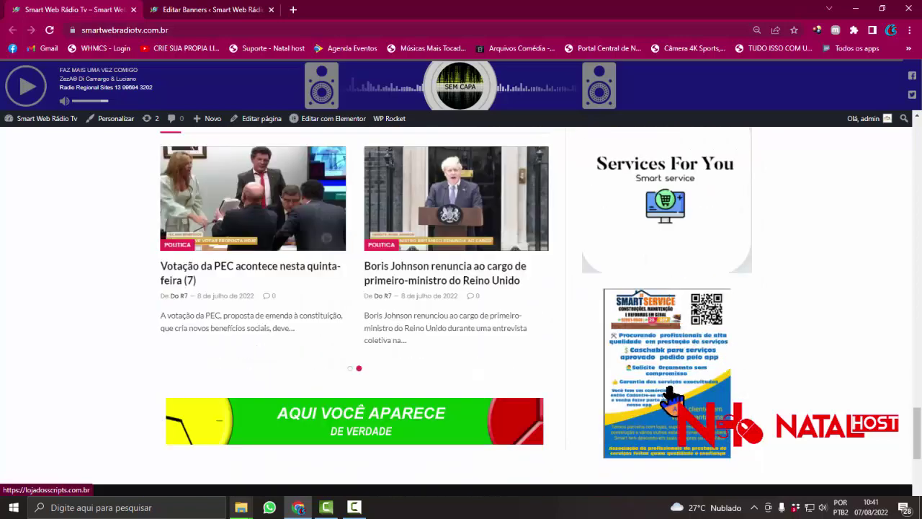
# Go through the home page sidebar again and compare the positions of the side ads from the contact box to the page end
pyautogui.scroll(9, 696, 403)
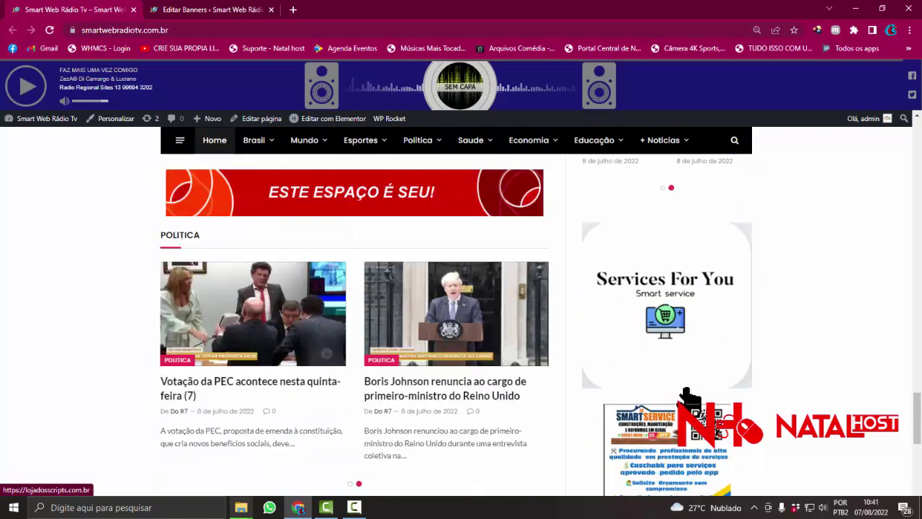
pyautogui.scroll(15, 681, 395)
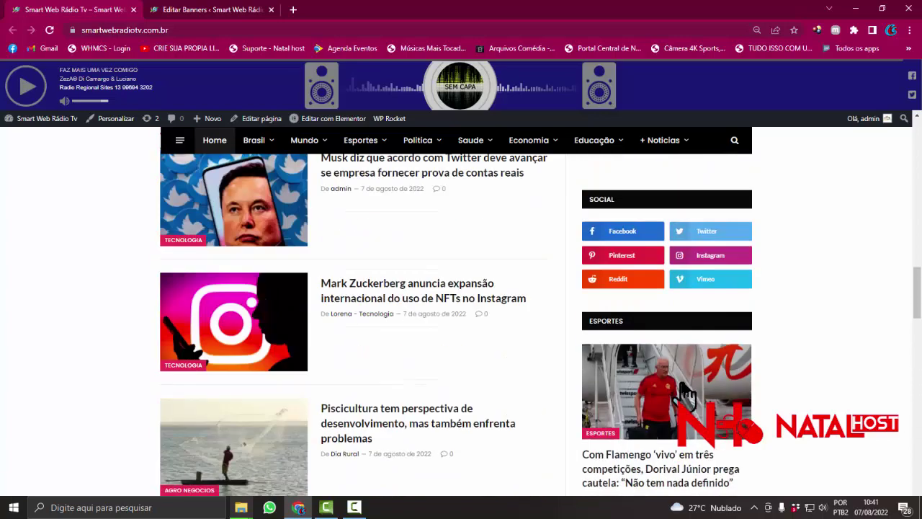
pyautogui.scroll(6, 682, 382)
pyautogui.scroll(-3, 681, 380)
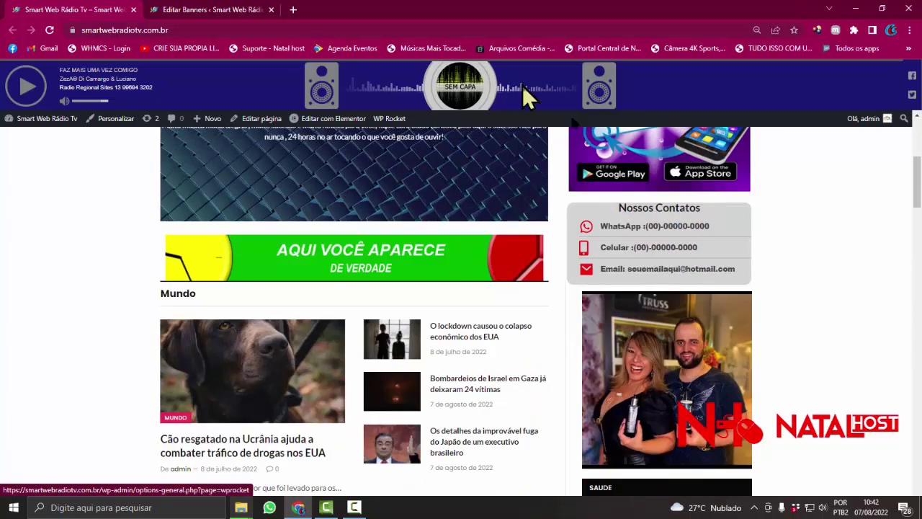
pyautogui.scroll(-3, 648, 306)
pyautogui.scroll(-2, 648, 306)
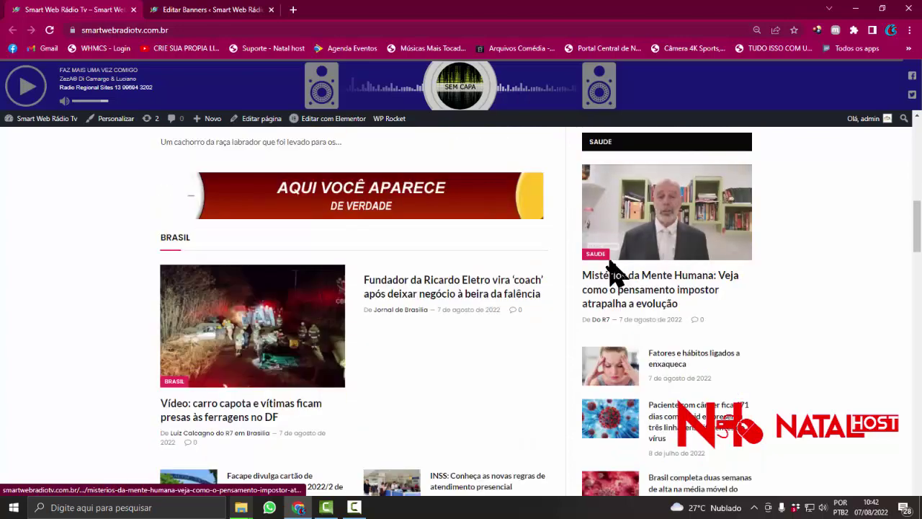
pyautogui.scroll(-3, 611, 265)
pyautogui.scroll(-3, 611, 266)
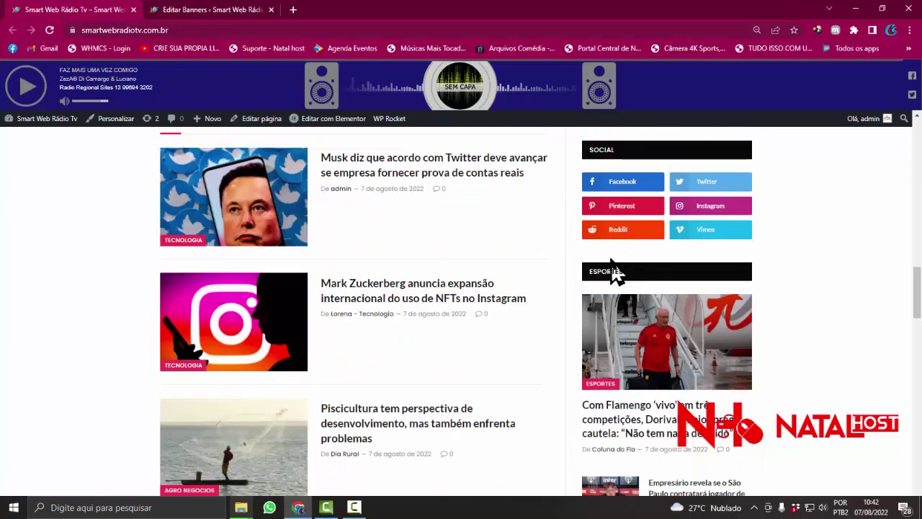
pyautogui.scroll(-5, 612, 269)
pyautogui.scroll(-10, 611, 290)
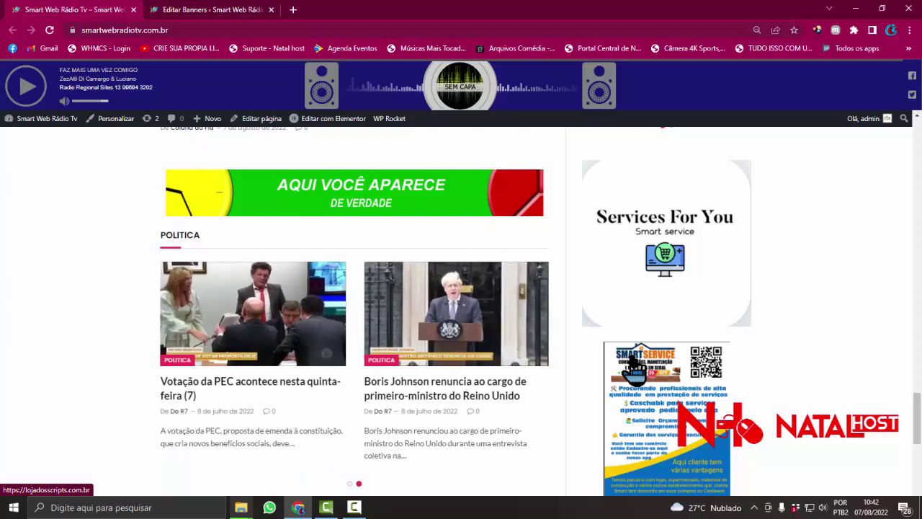
pyautogui.scroll(-2, 634, 367)
pyautogui.scroll(10, 655, 373)
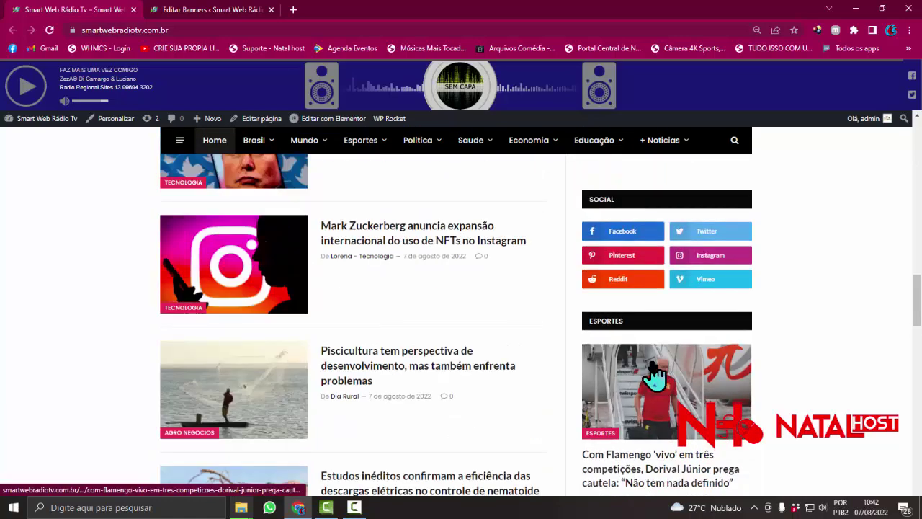
pyautogui.scroll(15, 654, 373)
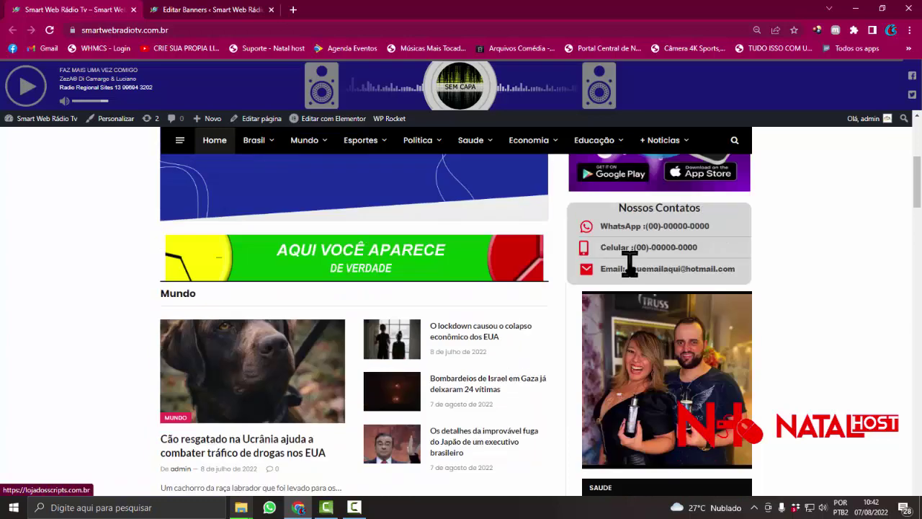
pyautogui.scroll(2, 627, 272)
pyautogui.scroll(-3, 627, 292)
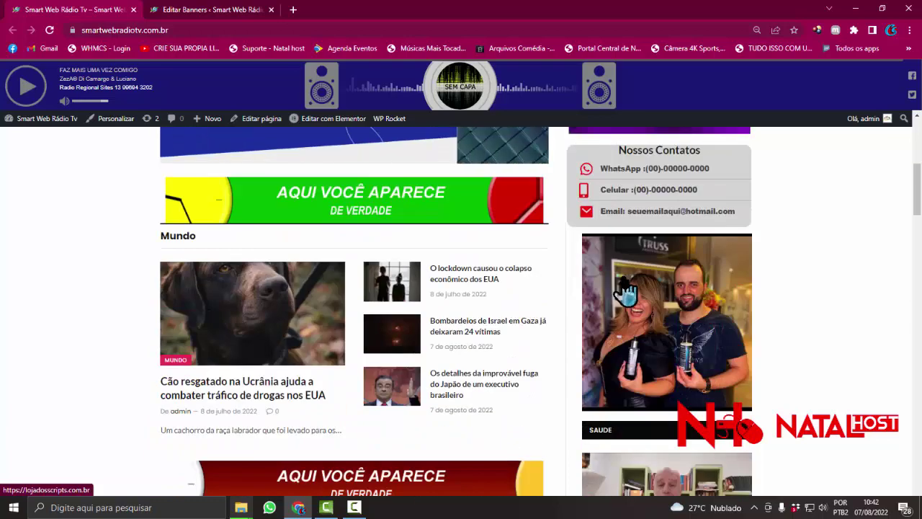
# Return to the Editar Banners page, check the images and link of the copied ad titled Anuncio Lateral 5, and save it
pyautogui.click(228, 12)
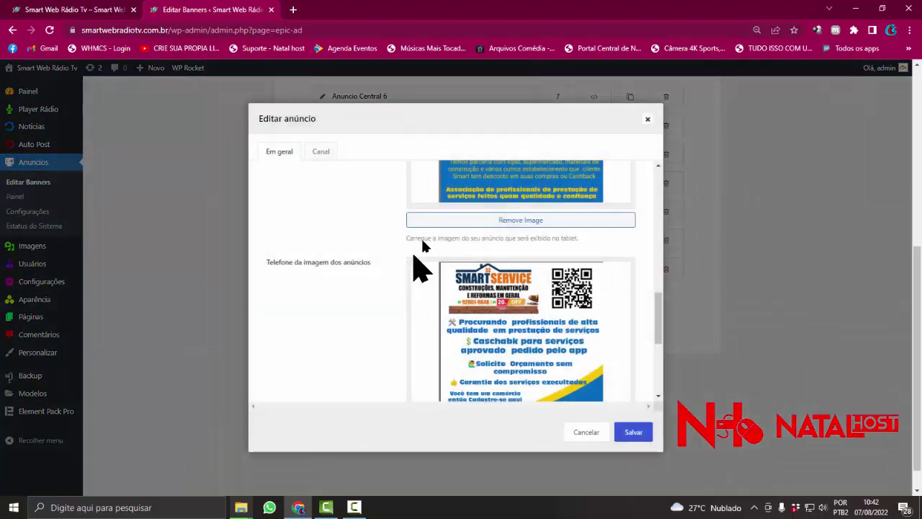
pyautogui.scroll(2, 484, 237)
pyautogui.scroll(-4, 486, 245)
pyautogui.scroll(6, 487, 248)
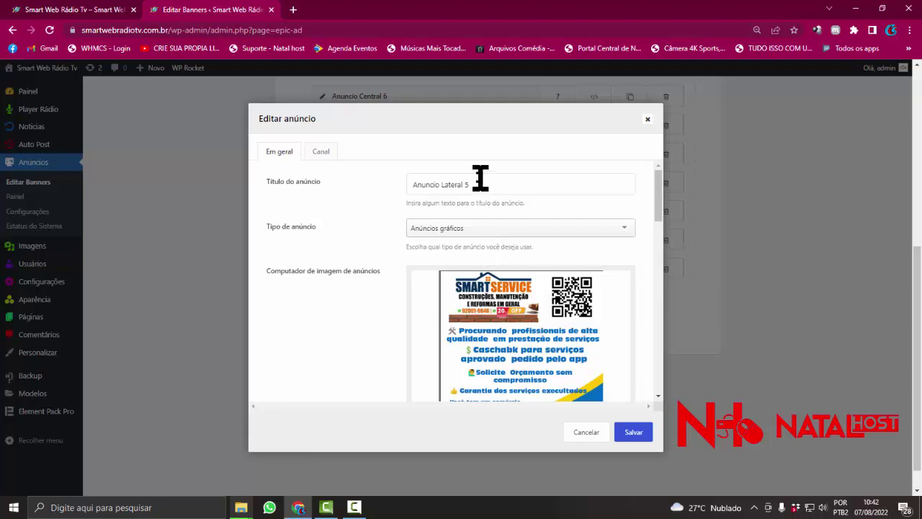
pyautogui.scroll(3, 480, 177)
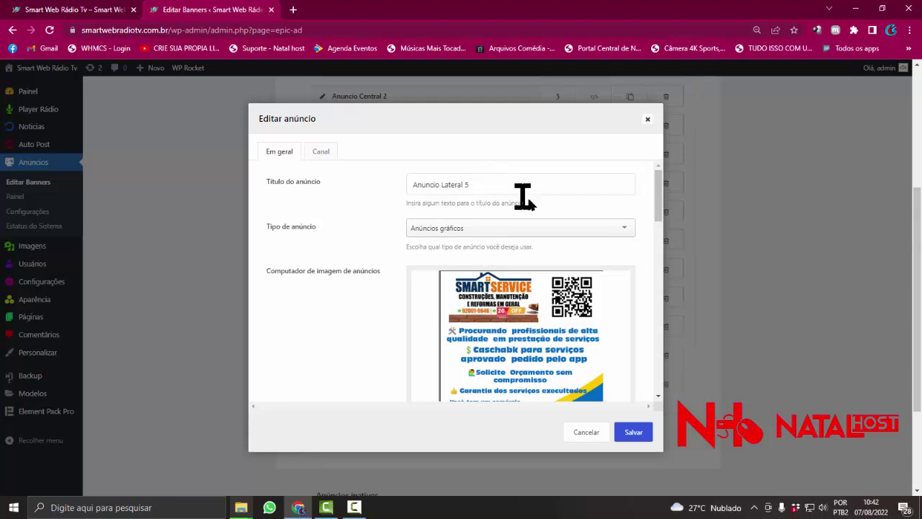
pyautogui.scroll(-6, 525, 231)
pyautogui.scroll(-5, 526, 252)
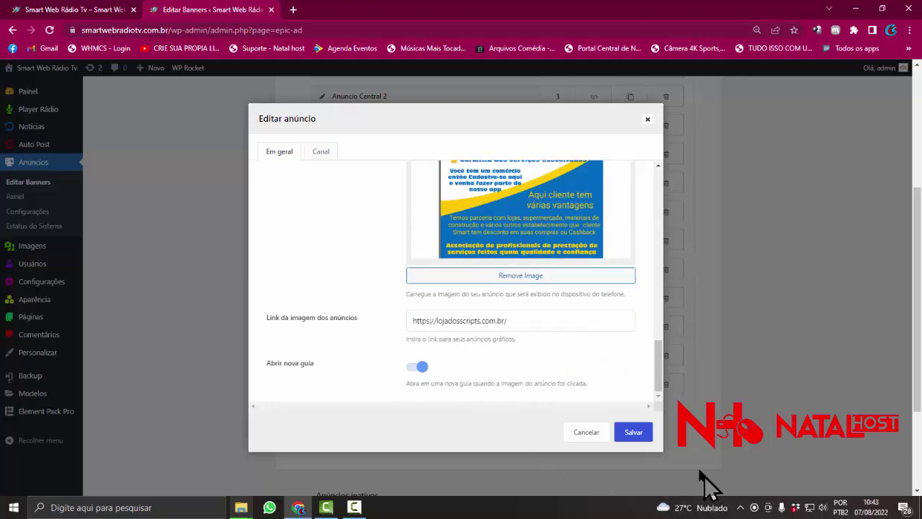
pyautogui.click(634, 432)
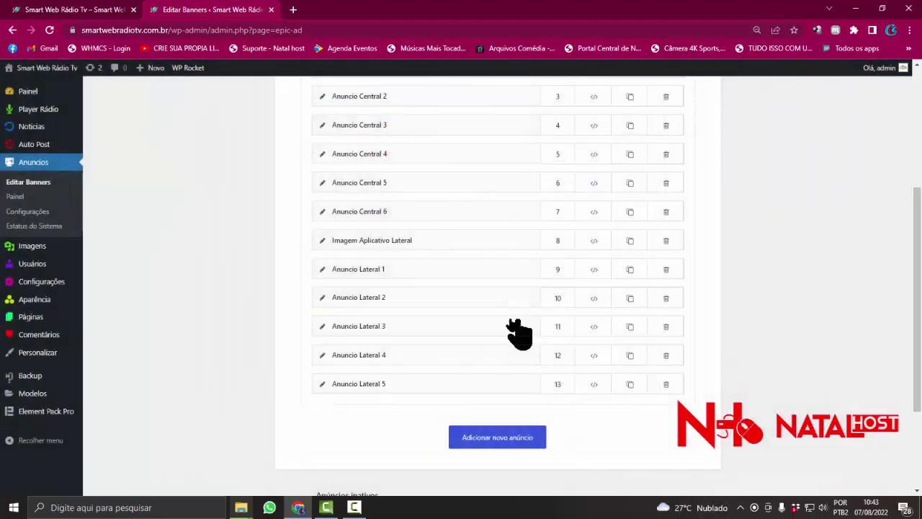
# View the shortcode of Anuncio Lateral 5 and close it without copying
pyautogui.scroll(-1, 451, 397)
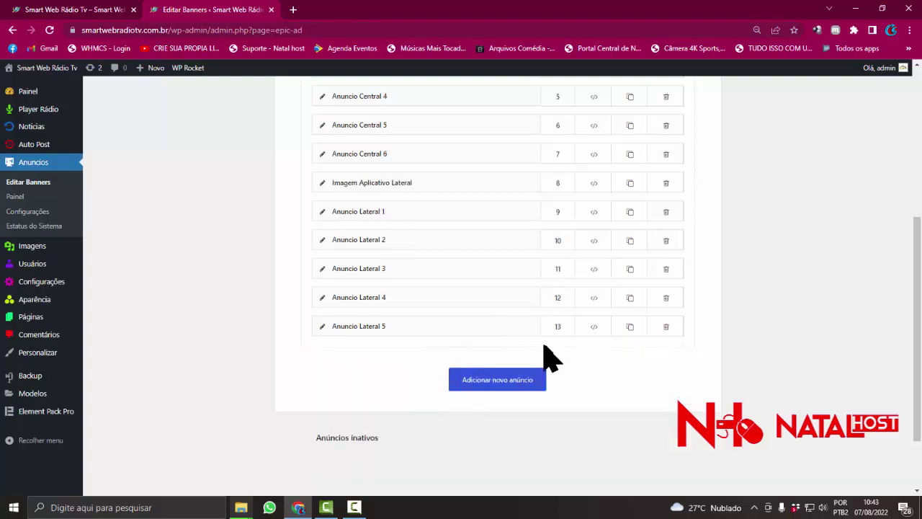
pyautogui.click(593, 327)
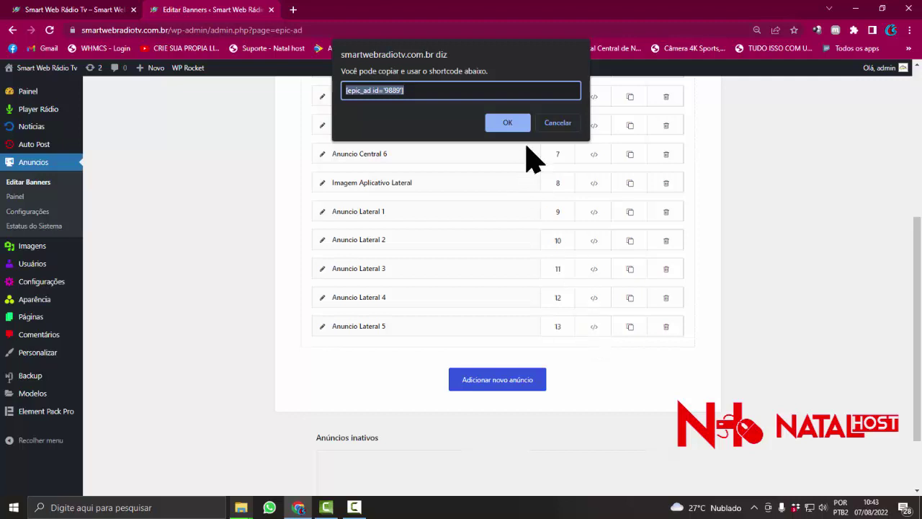
pyautogui.click(562, 124)
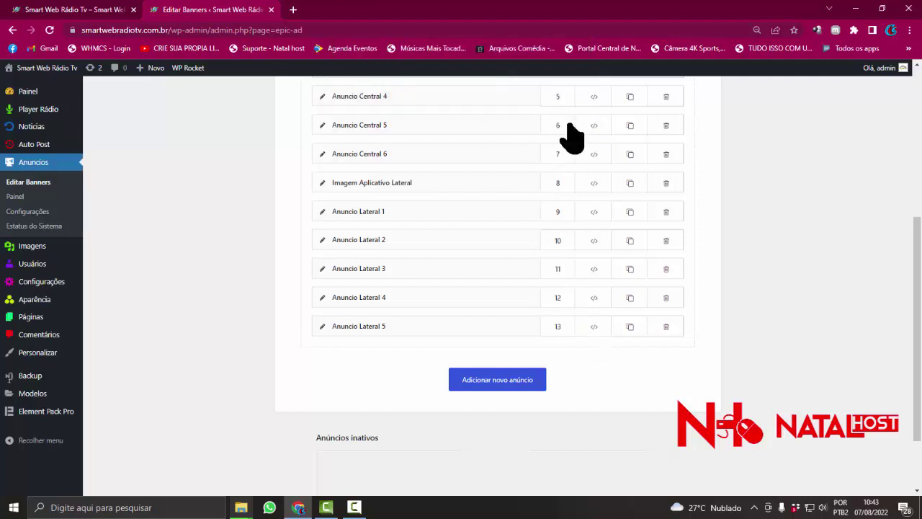
# View the shortcode of Anuncio Lateral 4 and close it without copying
pyautogui.click(587, 292)
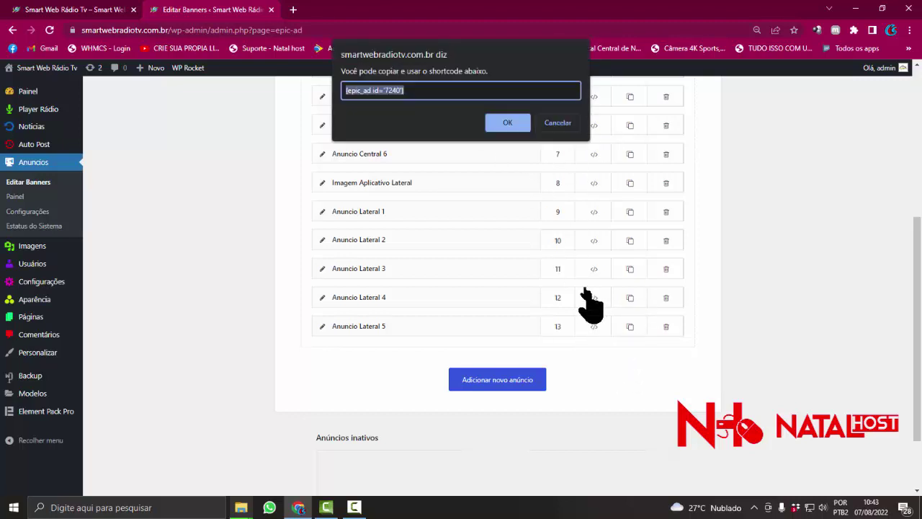
pyautogui.click(574, 128)
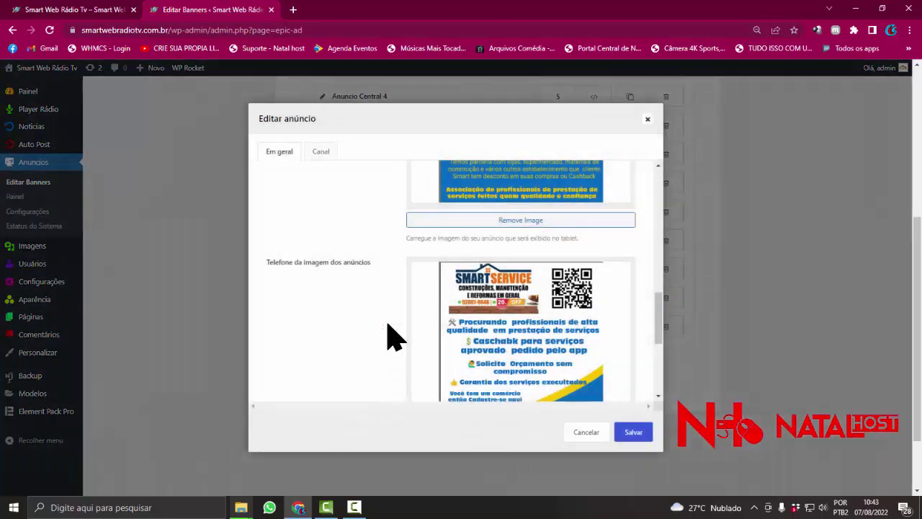
# Remove the computer, tablet and phone images from Anuncio Lateral 5
pyautogui.click(531, 229)
pyautogui.click(516, 278)
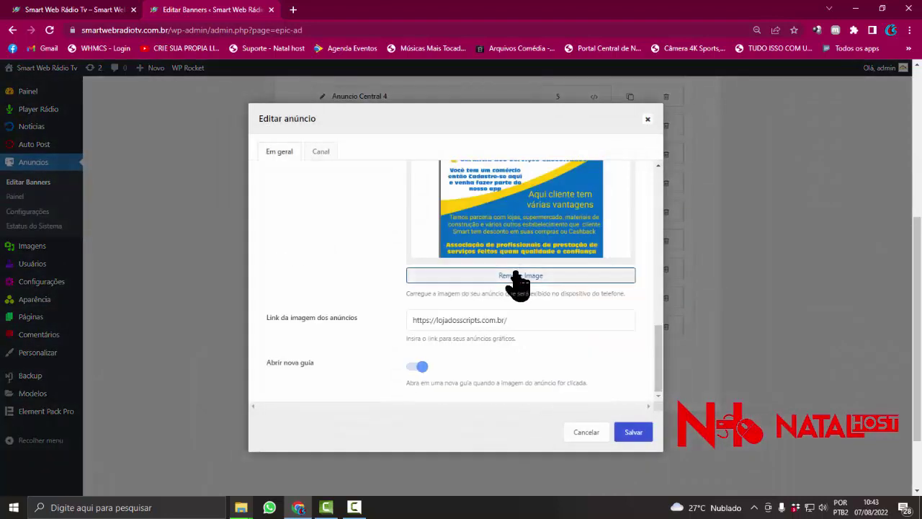
pyautogui.scroll(3, 512, 302)
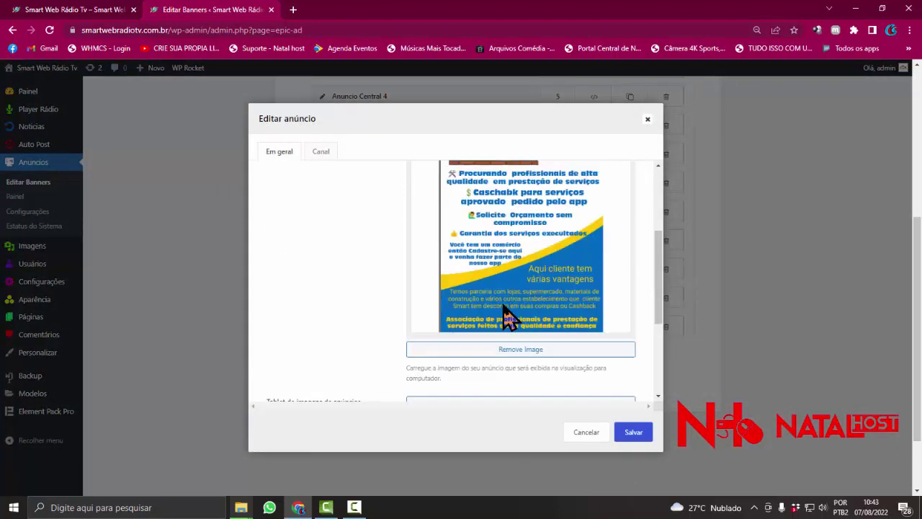
pyautogui.scroll(-1, 505, 303)
pyautogui.click(502, 291)
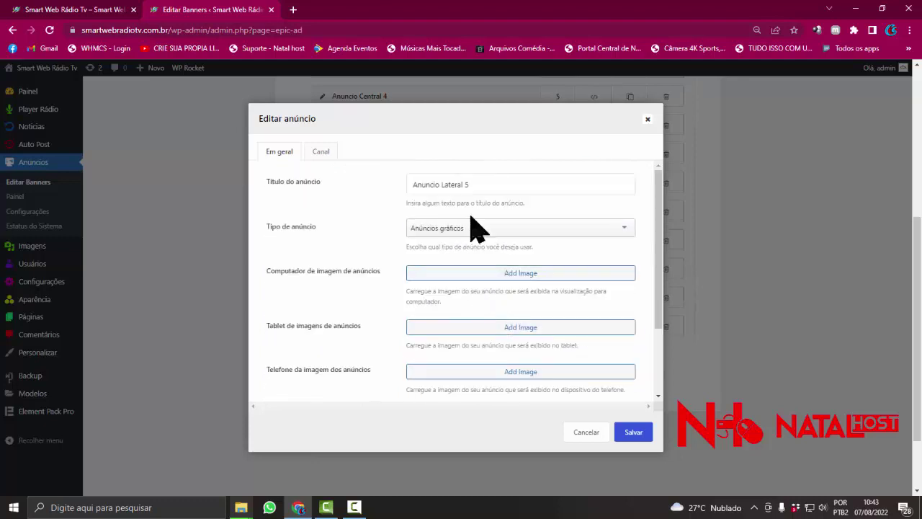
# Upload WhatsApp-Image-2022-08-06-at-18.25.53-2.jpeg and insert it as the computer image of Anuncio Lateral 5
pyautogui.click(467, 275)
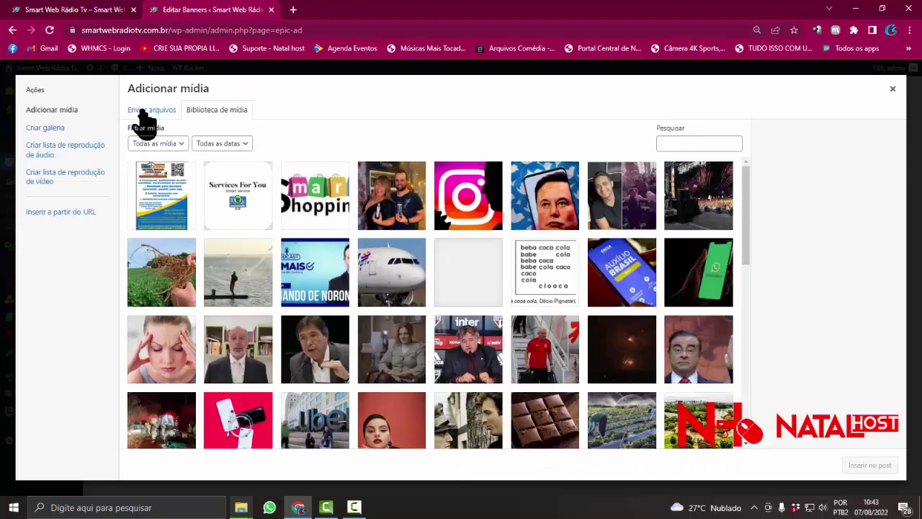
pyautogui.click(142, 113)
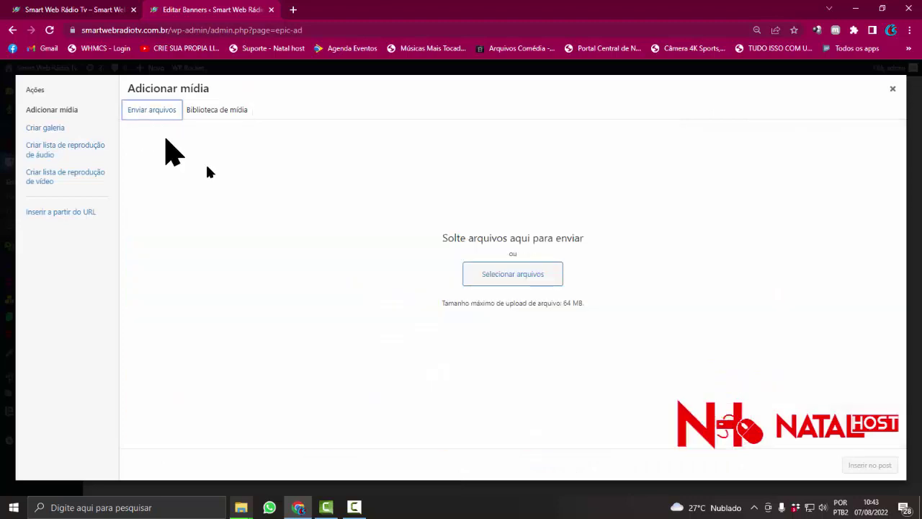
pyautogui.click(518, 274)
pyautogui.doubleClick(403, 121)
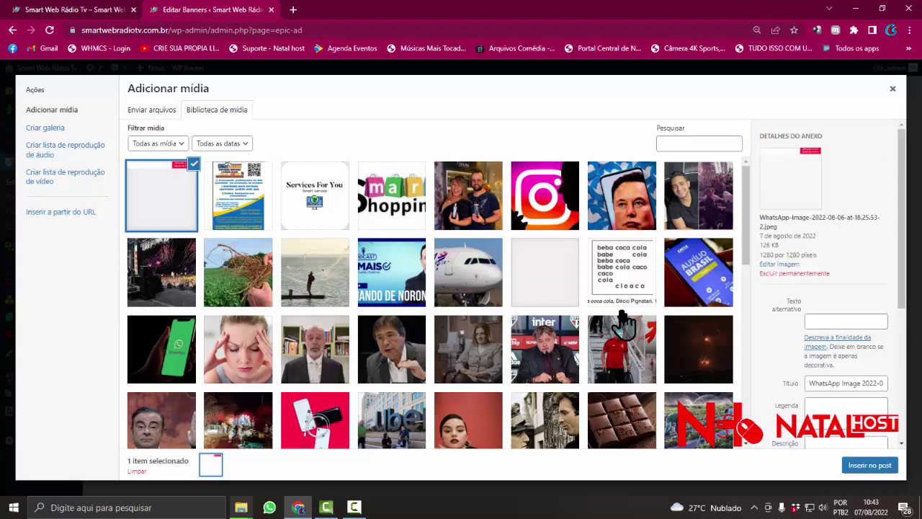
pyautogui.click(870, 465)
# Use the same delivery image for the tablet and phone versions of Anuncio Lateral 5 and save the ad
pyautogui.scroll(-5, 503, 309)
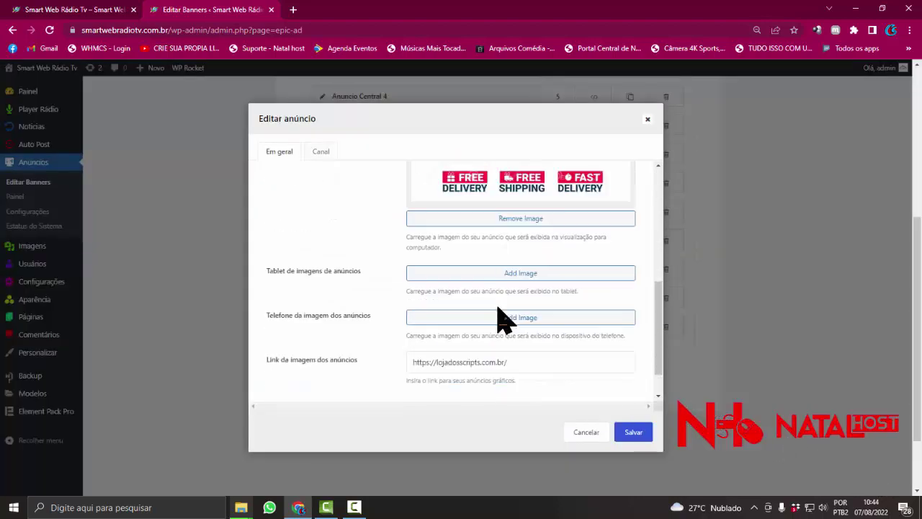
pyautogui.click(500, 278)
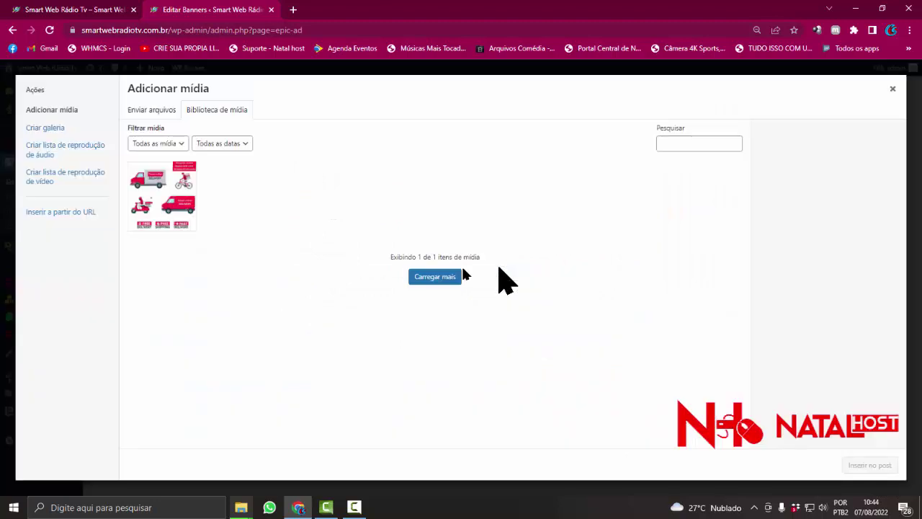
pyautogui.click(165, 214)
pyautogui.scroll(-5, 627, 365)
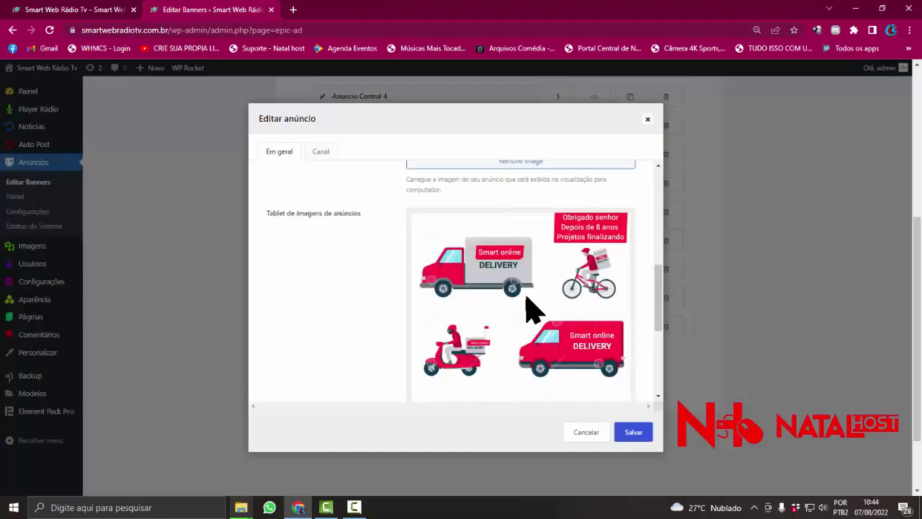
pyautogui.click(506, 279)
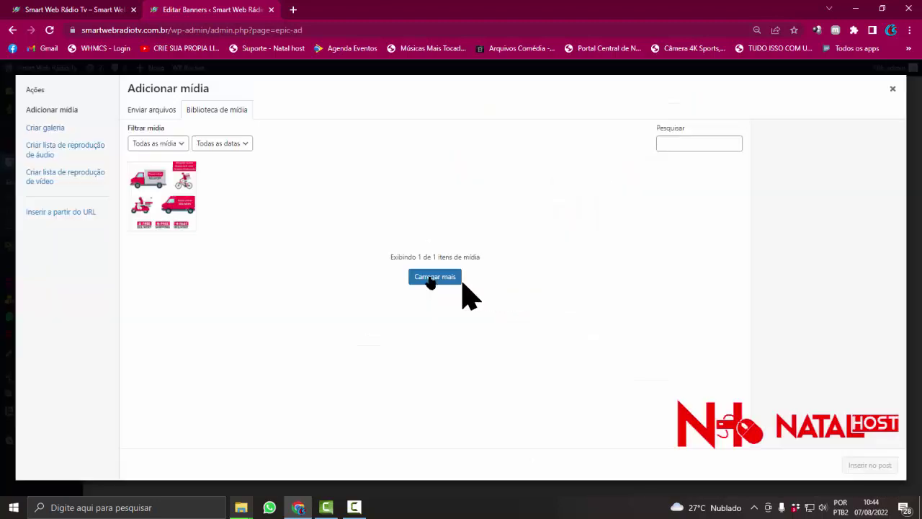
pyautogui.click(162, 196)
pyautogui.click(869, 465)
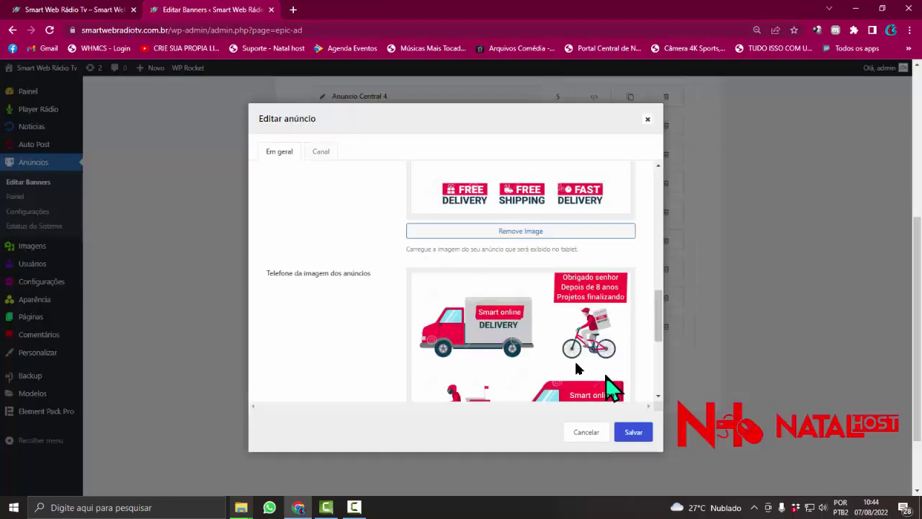
pyautogui.scroll(-5, 552, 353)
pyautogui.click(637, 434)
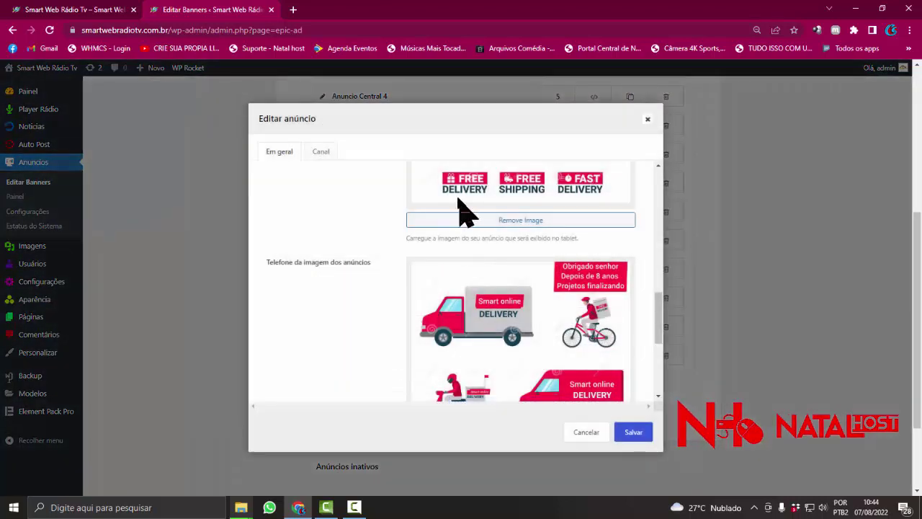
# Title the copy of Anuncio Lateral 5 as Anuncio Lateral 6 and remove its computer, tablet and phone images
pyautogui.scroll(2, 465, 217)
pyautogui.scroll(-3, 470, 240)
pyautogui.scroll(3, 471, 240)
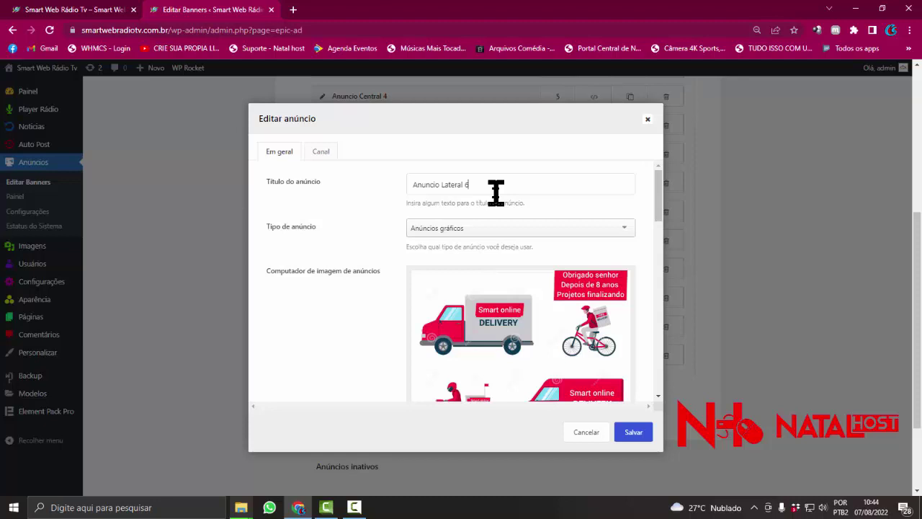
pyautogui.scroll(-3, 481, 231)
pyautogui.scroll(-1, 476, 229)
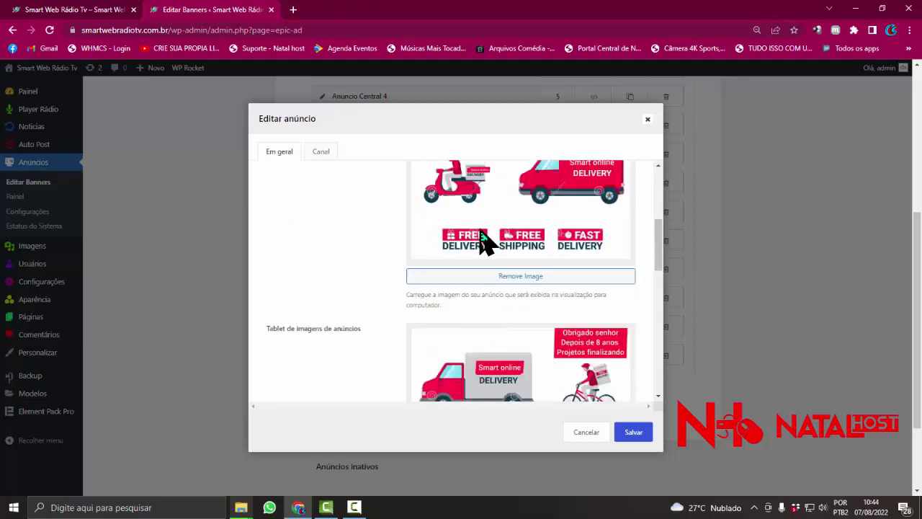
pyautogui.scroll(-3, 494, 278)
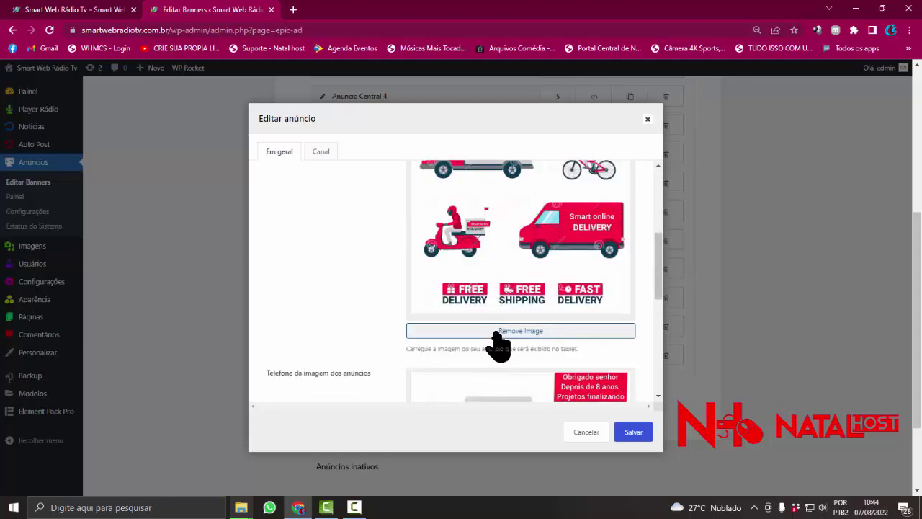
pyautogui.scroll(-5, 497, 338)
pyautogui.click(495, 276)
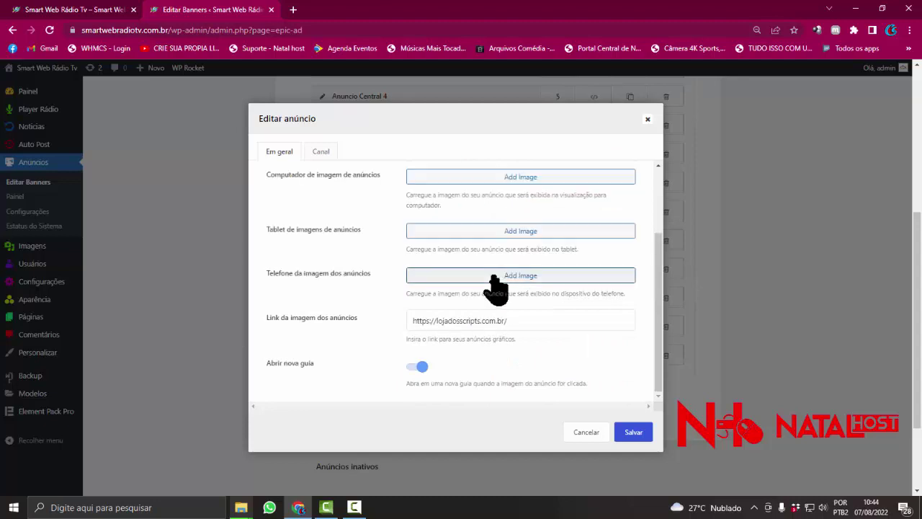
# Upload WhatsApp-Image-2022-08-06-at-18.25.53.jpeg and insert it as the phone image of Anuncio Lateral 6
pyautogui.click(494, 277)
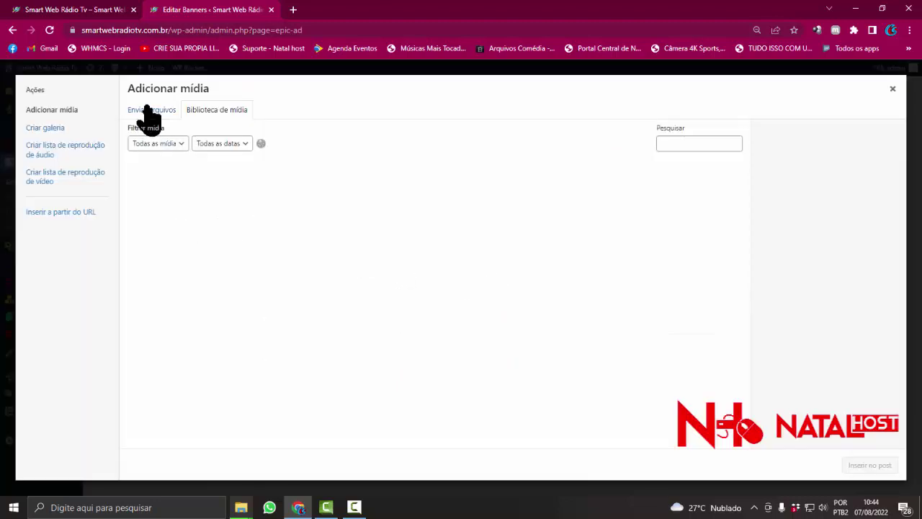
pyautogui.click(150, 111)
pyautogui.click(504, 277)
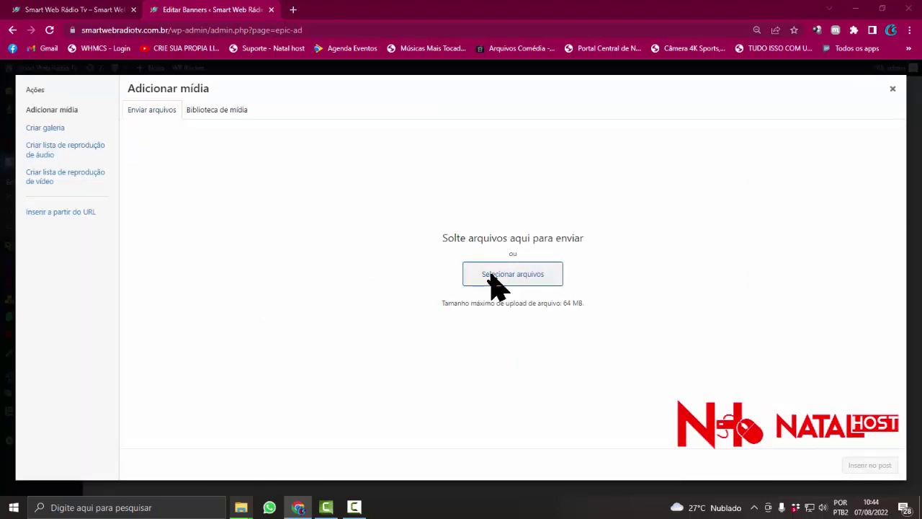
pyautogui.doubleClick(137, 203)
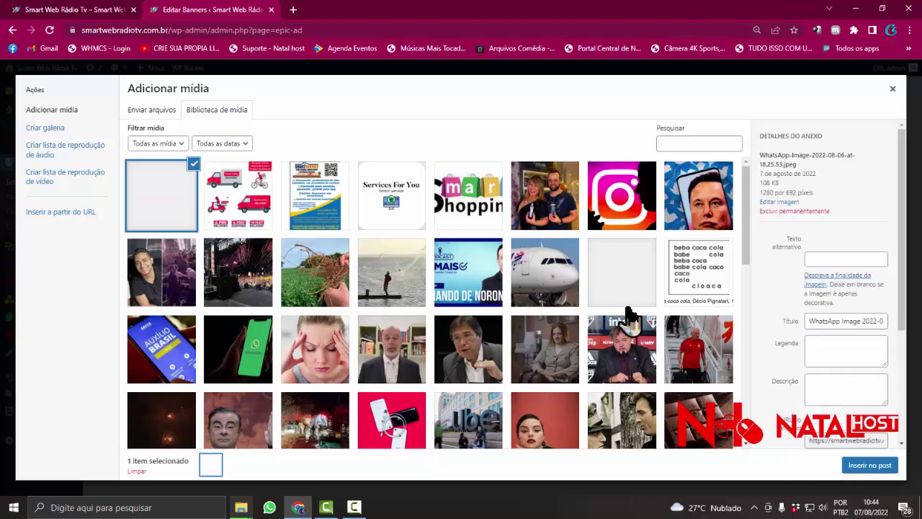
pyautogui.click(864, 467)
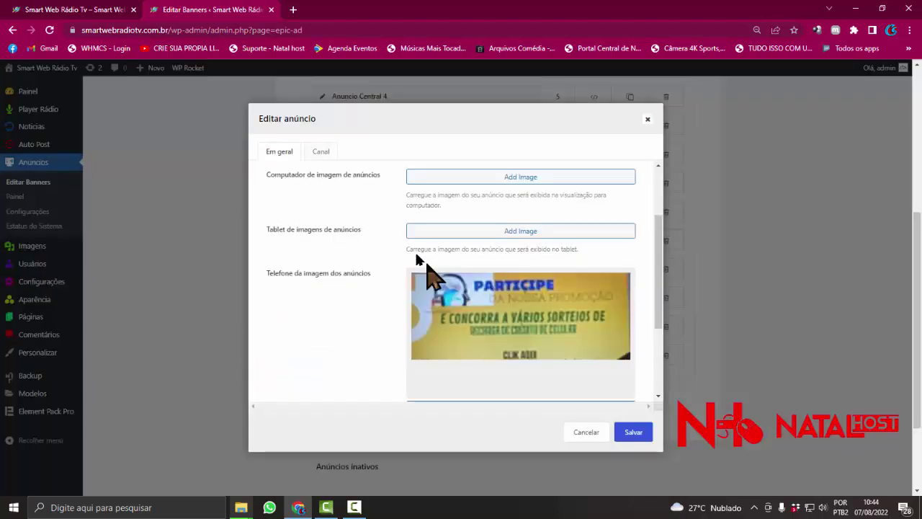
# Use the same promotion image for the computer and tablet versions of Anuncio Lateral 6 and save the ad
pyautogui.click(502, 179)
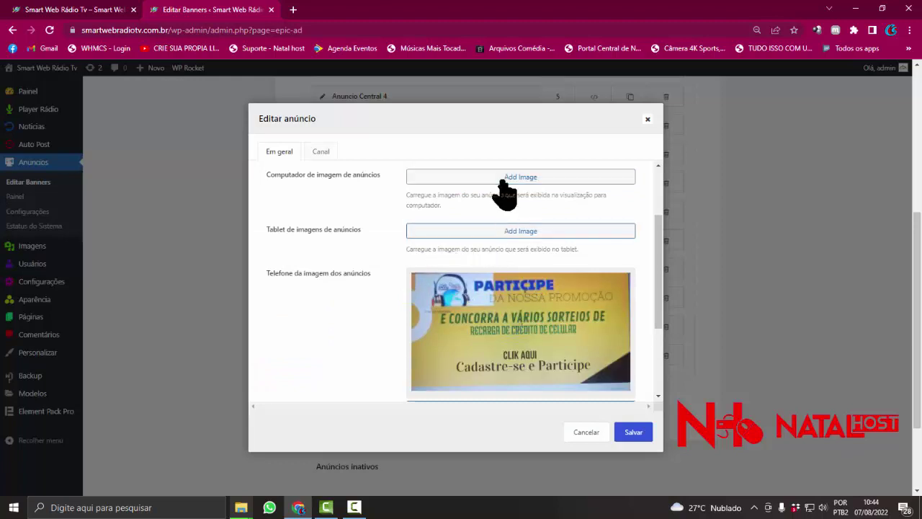
pyautogui.click(180, 215)
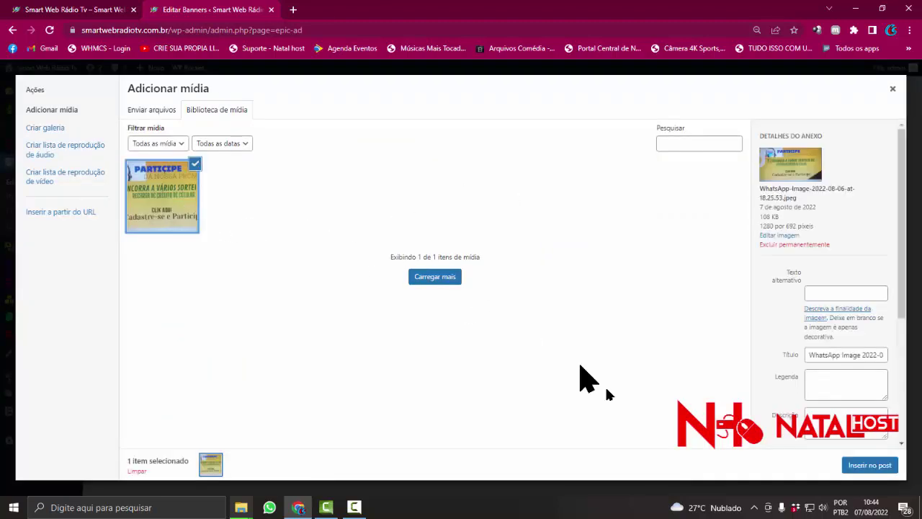
pyautogui.click(861, 466)
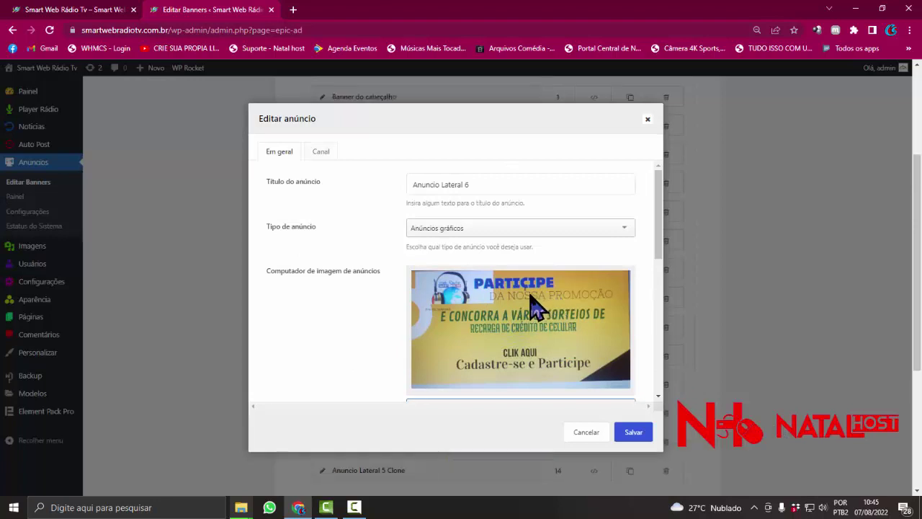
pyautogui.scroll(-5, 507, 319)
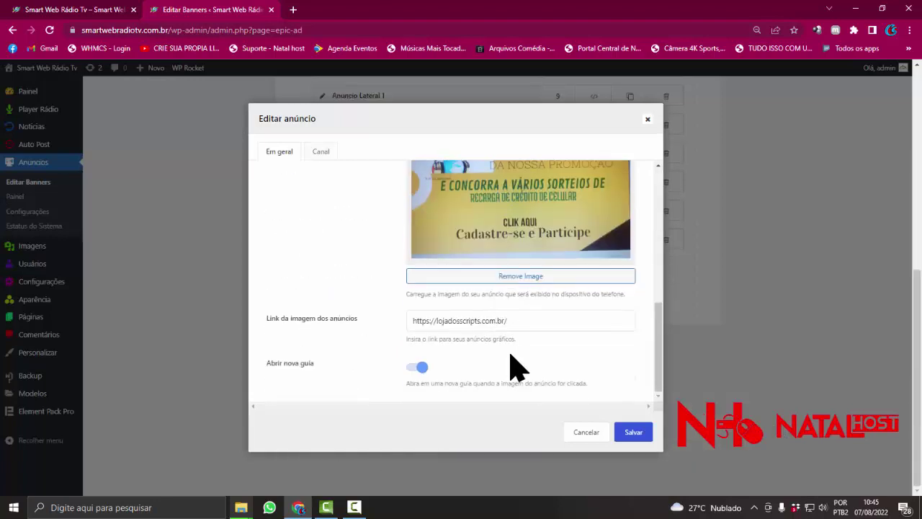
pyautogui.scroll(6, 507, 344)
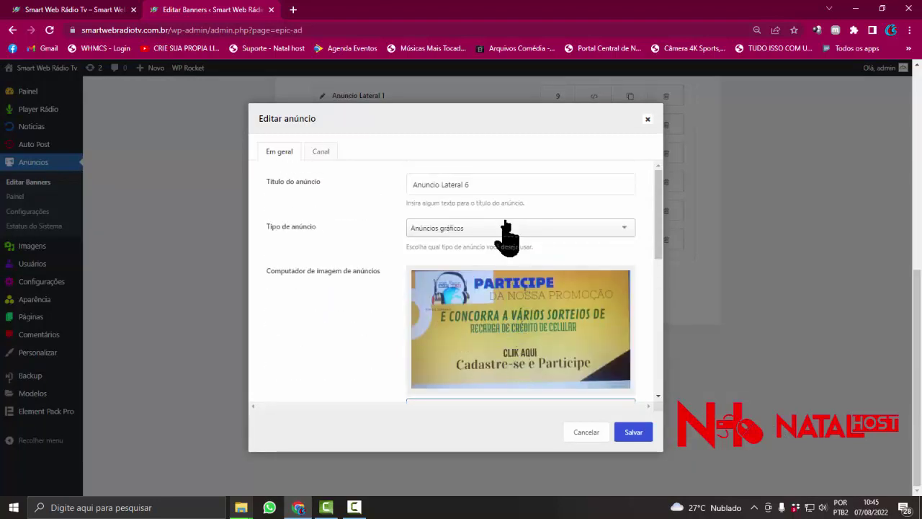
pyautogui.scroll(-2, 502, 266)
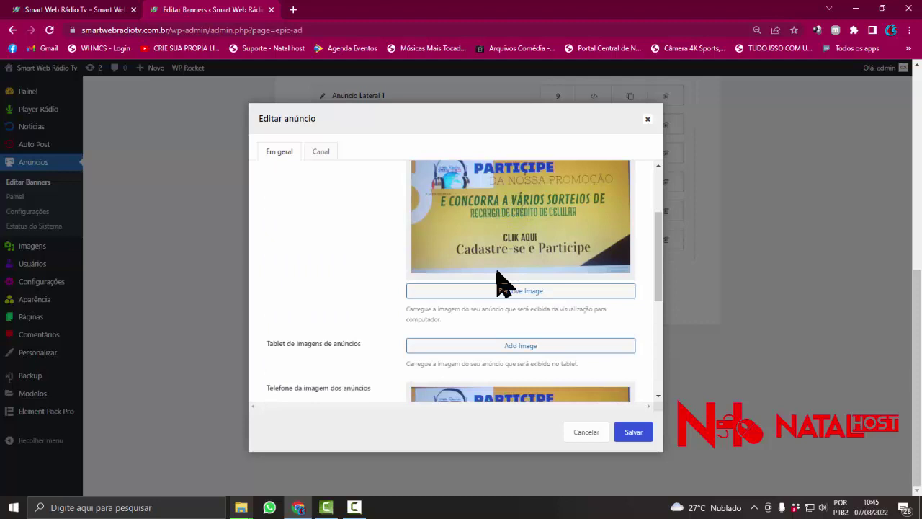
pyautogui.click(477, 345)
pyautogui.click(158, 184)
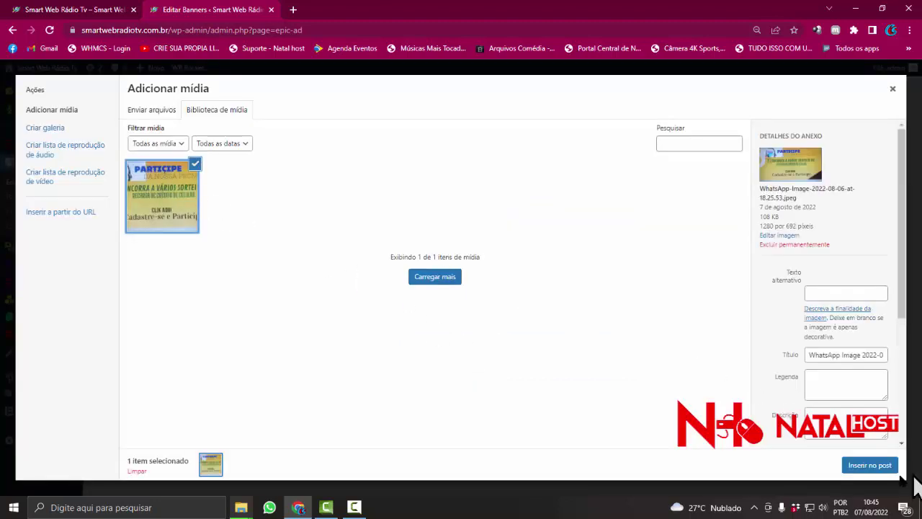
pyautogui.click(876, 467)
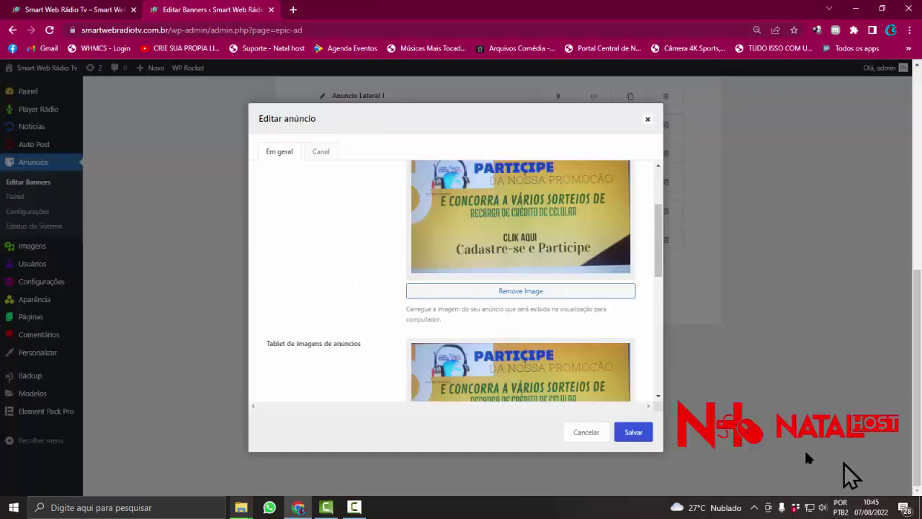
pyautogui.click(632, 432)
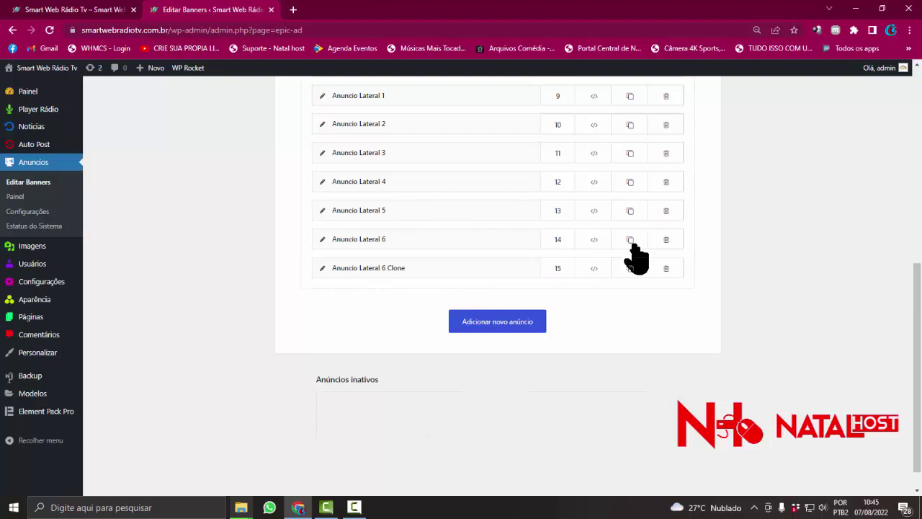
# Title the copy of Anuncio Lateral 6 as Anuncio Lateral 7 and remove its computer, tablet and phone images
pyautogui.click(395, 268)
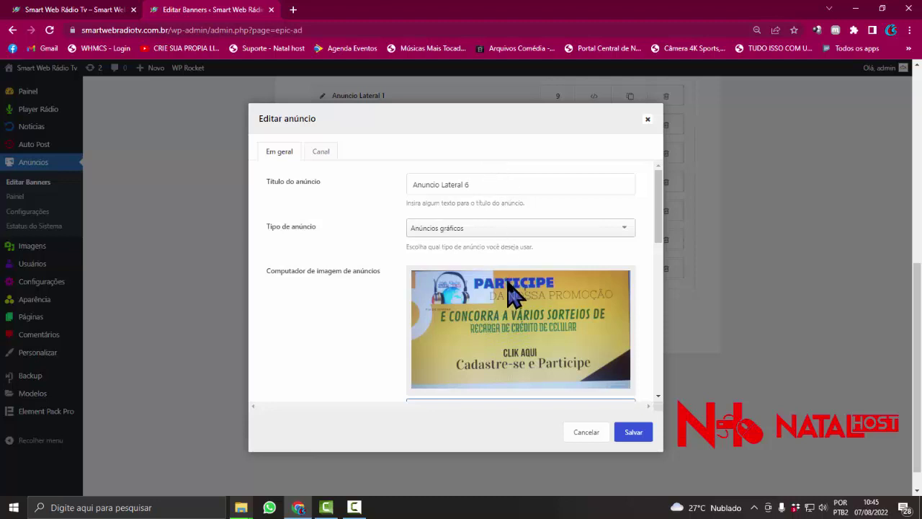
pyautogui.scroll(-3, 512, 288)
pyautogui.click(627, 432)
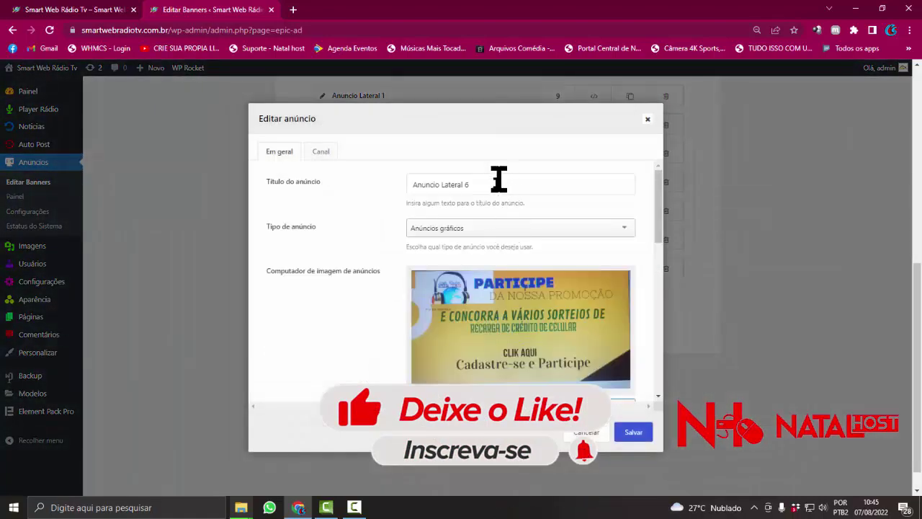
pyautogui.write('7')
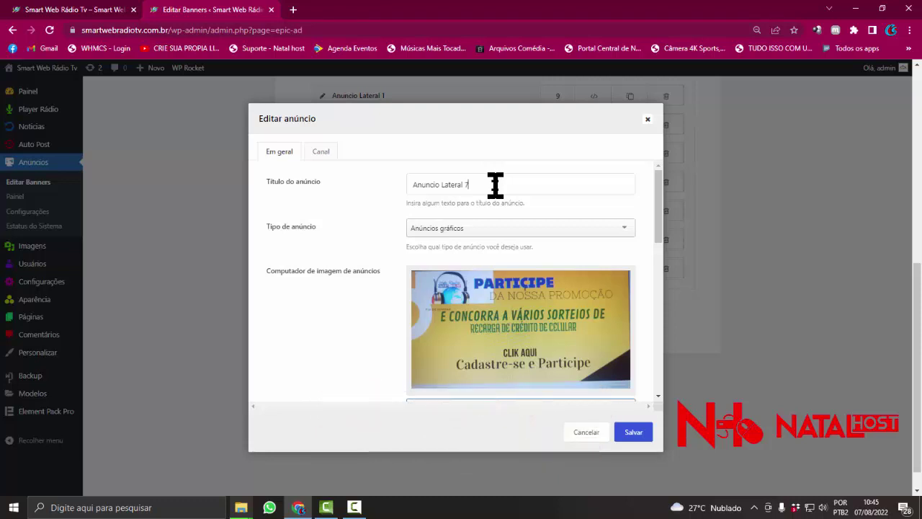
pyautogui.scroll(-3, 498, 209)
pyautogui.scroll(-2, 509, 247)
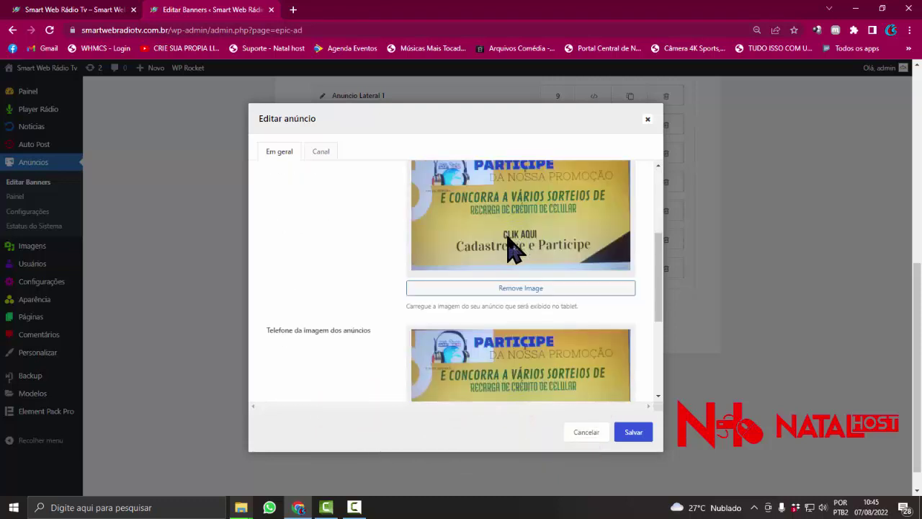
pyautogui.click(505, 288)
pyautogui.click(502, 329)
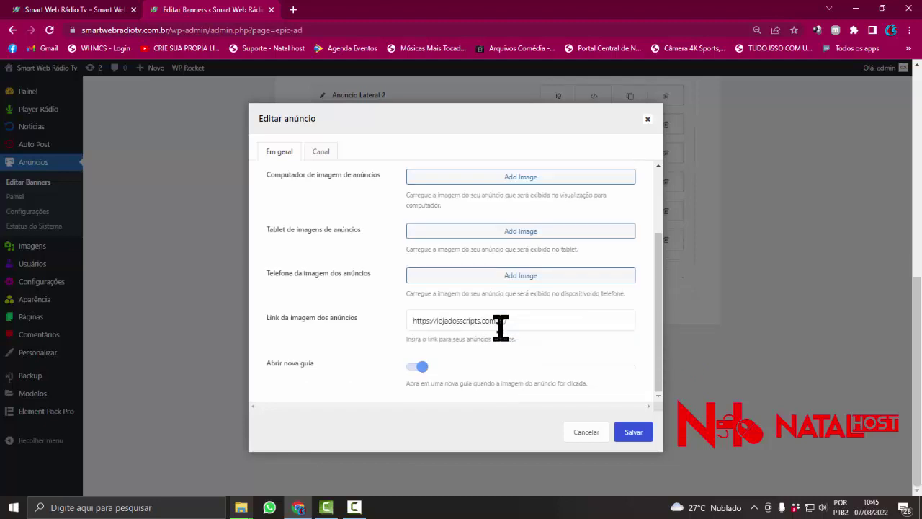
# Upload WhatsApp Image 2022-08-06 at 18.25.54 (1) and insert it as the phone image of Anuncio Lateral 7
pyautogui.click(489, 276)
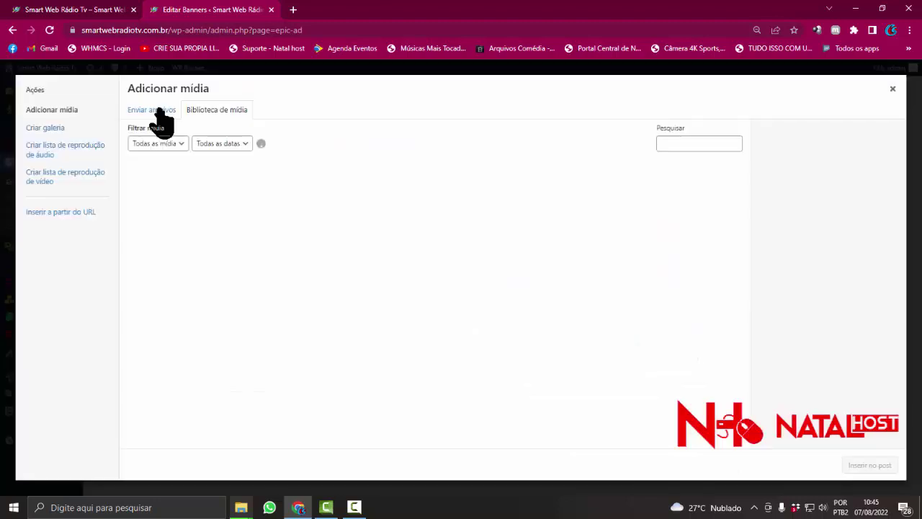
pyautogui.click(160, 113)
pyautogui.click(512, 274)
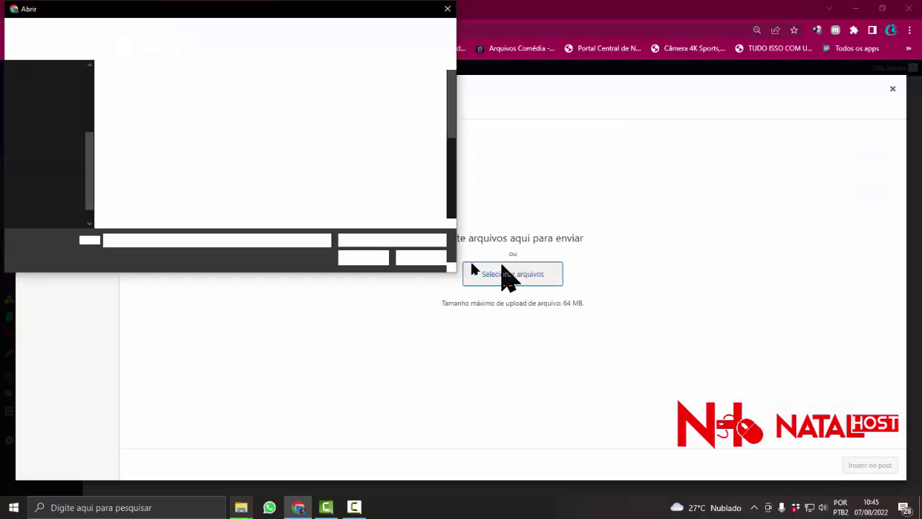
pyautogui.doubleClick(218, 206)
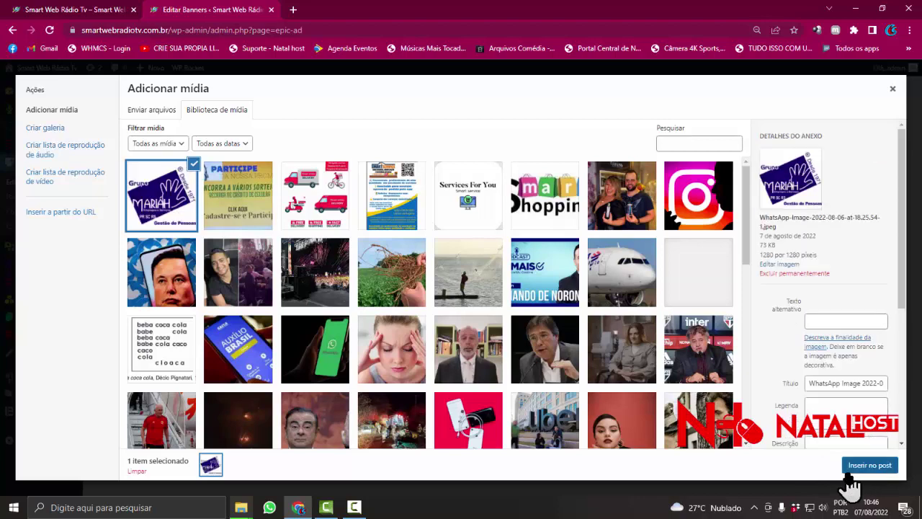
pyautogui.click(868, 465)
pyautogui.scroll(-1, 525, 294)
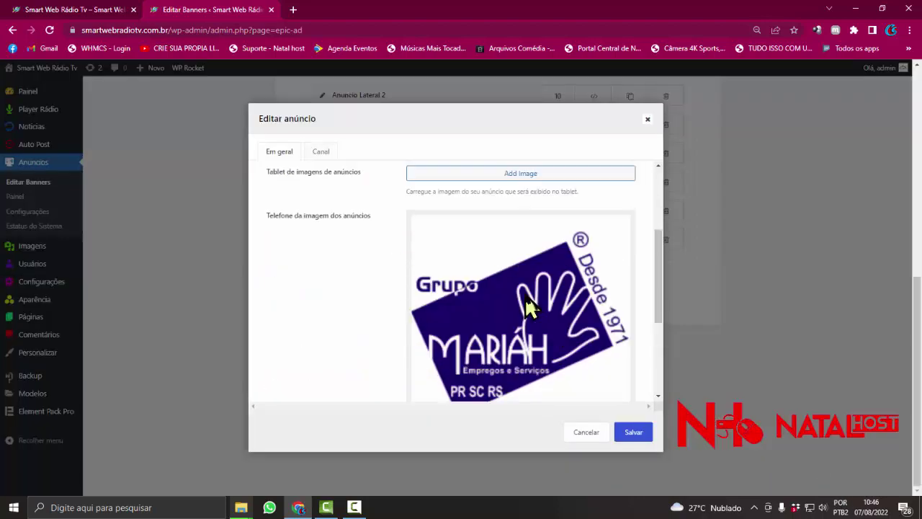
# Use the same Grupo Mariáh image for the tablet and computer versions of Anuncio Lateral 7 and save the ad
pyautogui.scroll(2, 525, 299)
pyautogui.click(477, 288)
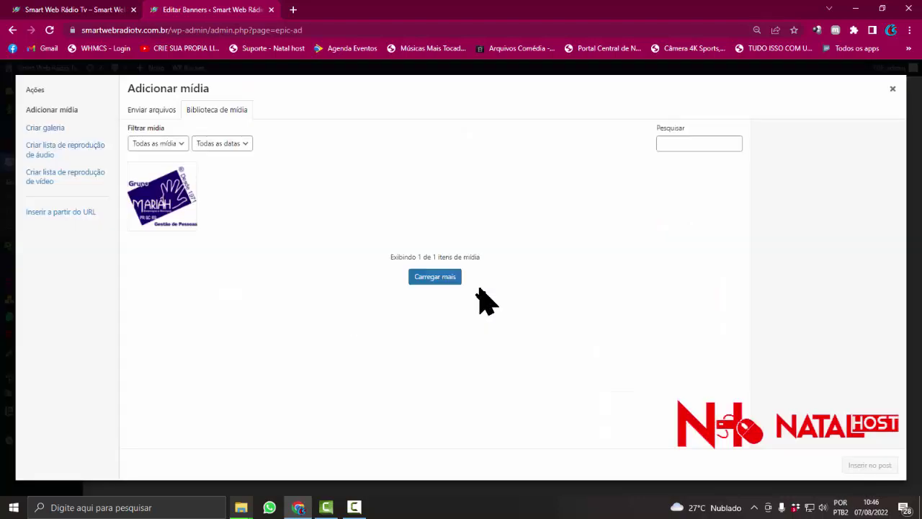
pyautogui.click(171, 209)
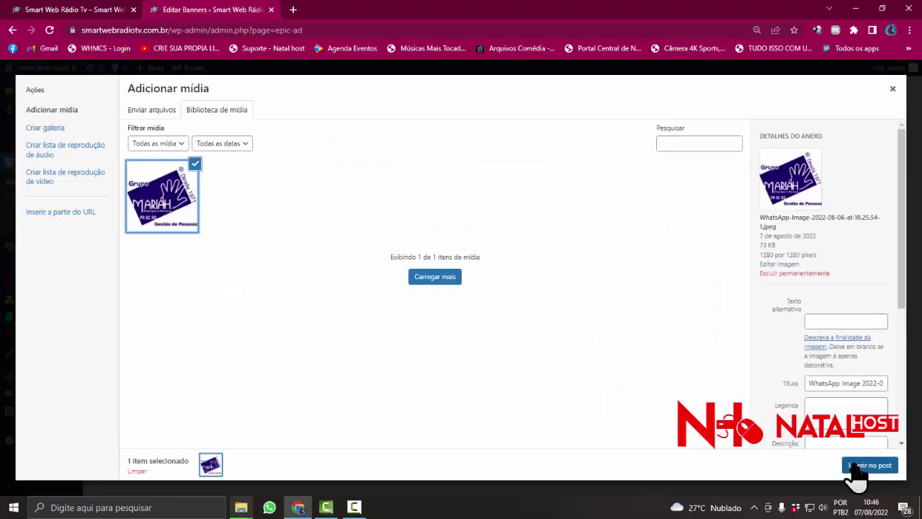
pyautogui.click(859, 466)
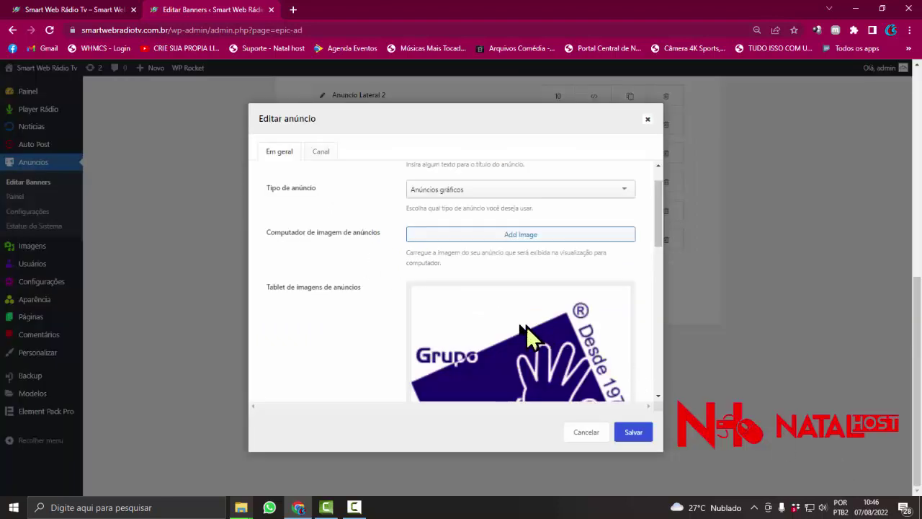
pyautogui.click(477, 237)
pyautogui.click(191, 206)
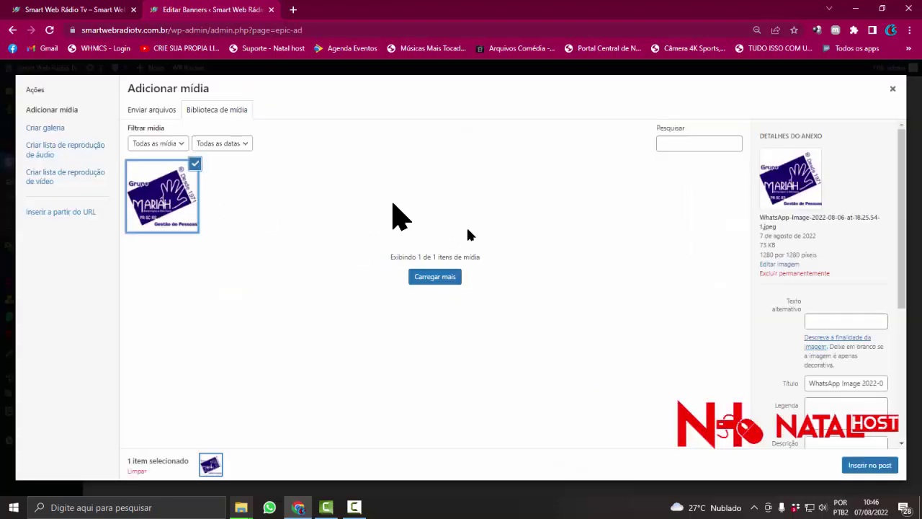
pyautogui.click(853, 464)
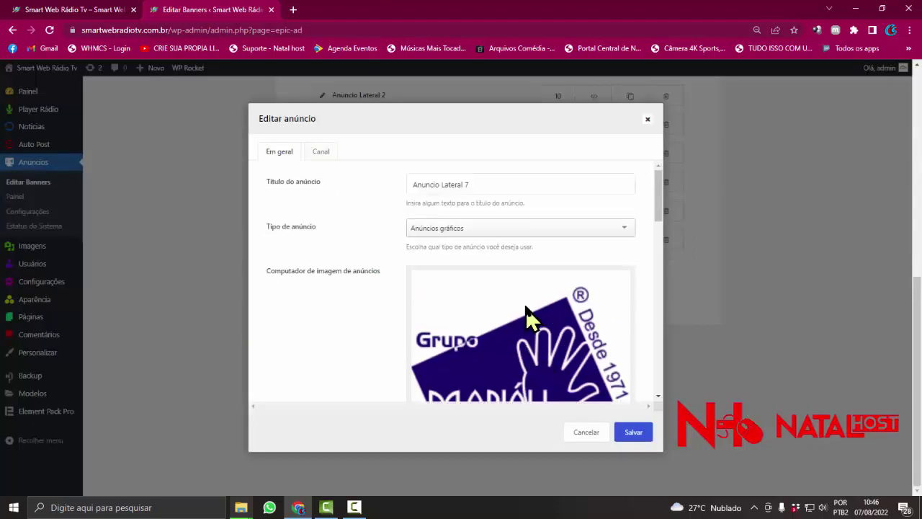
pyautogui.scroll(-2, 531, 320)
pyautogui.scroll(-2, 531, 320)
pyautogui.click(634, 434)
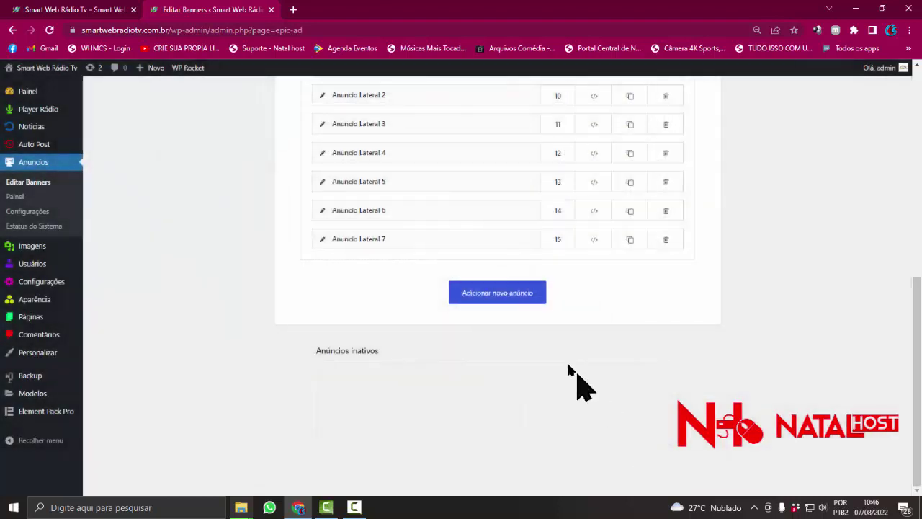
# Title the copy of Anuncio Lateral 7 as Anuncio Lateral 8 and remove its computer, tablet and phone images
pyautogui.scroll(1, 396, 271)
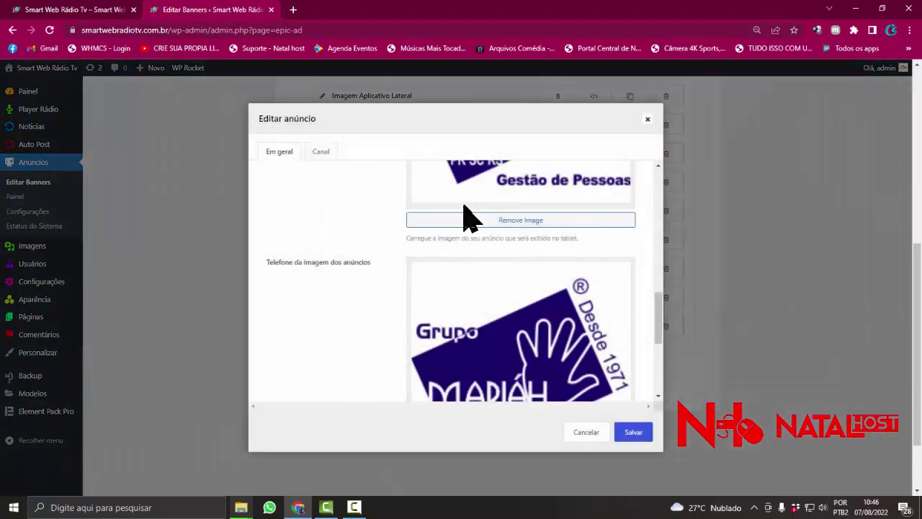
pyautogui.scroll(5, 492, 245)
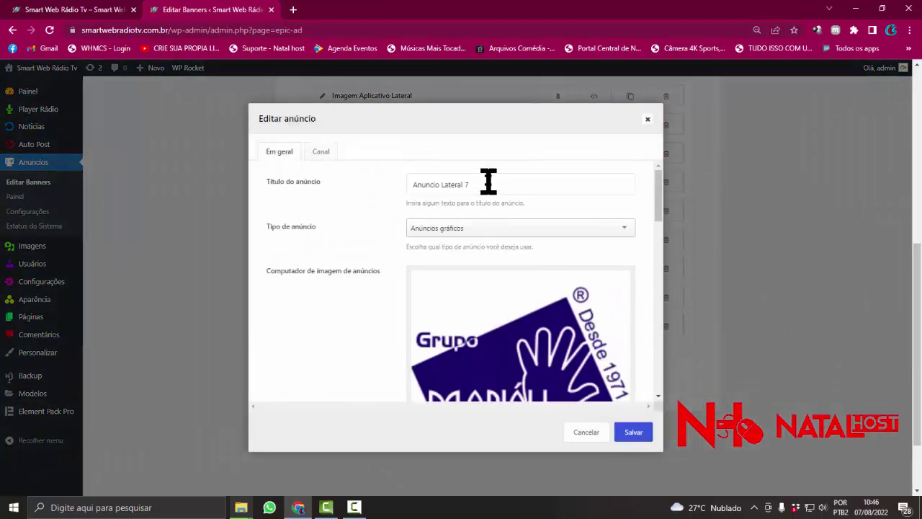
pyautogui.scroll(-3, 492, 216)
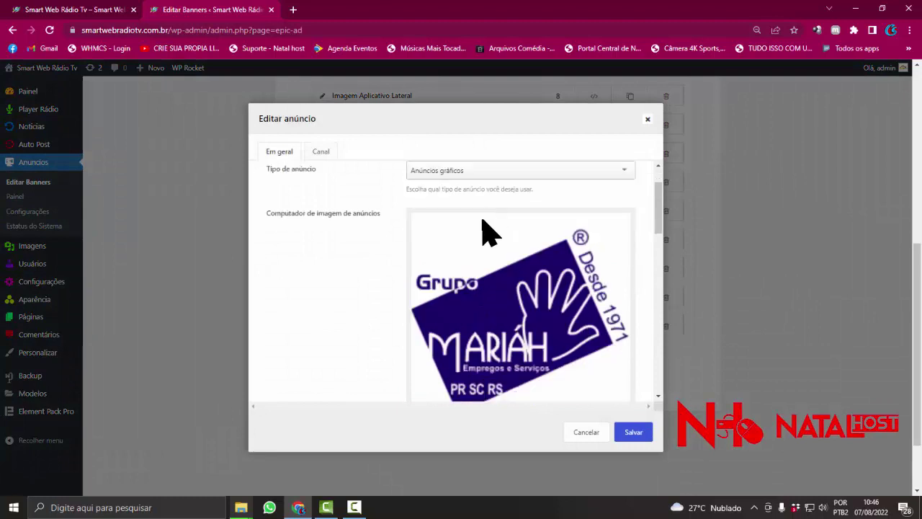
pyautogui.scroll(-5, 500, 354)
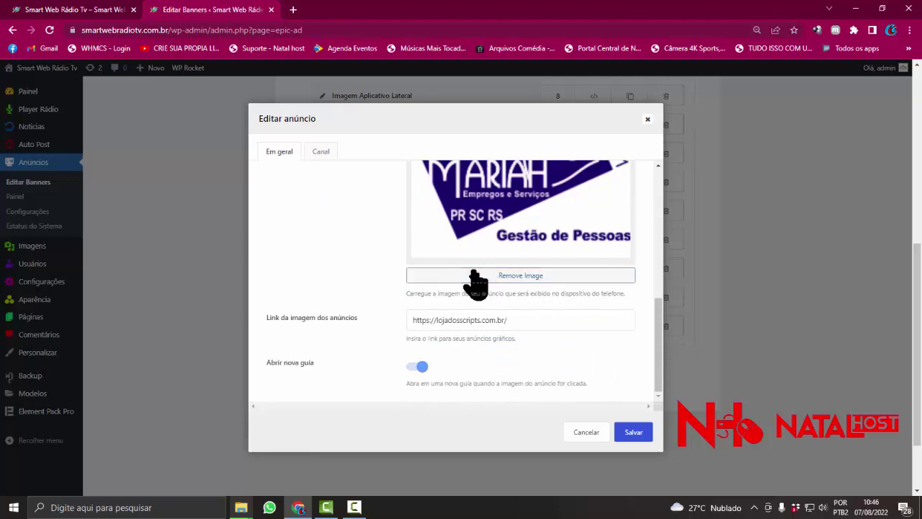
pyautogui.click(478, 275)
# Upload WhatsApp Image 2022-08-06 at 18.25.54 (2) and insert it as the phone image of Anuncio Lateral 8
pyautogui.click(476, 278)
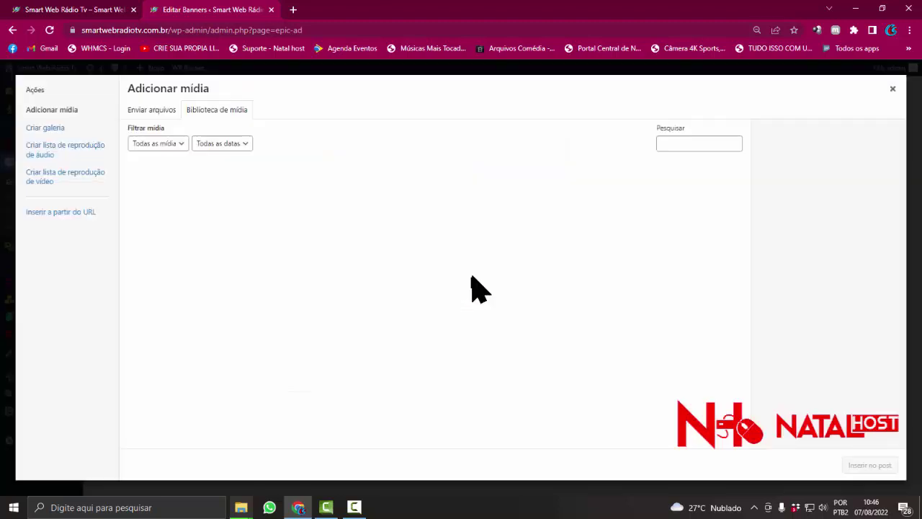
pyautogui.click(153, 114)
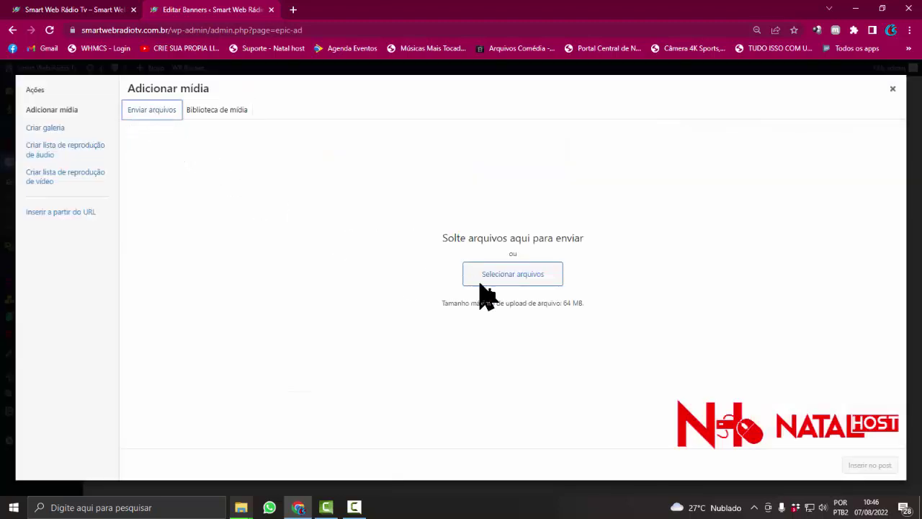
pyautogui.click(513, 274)
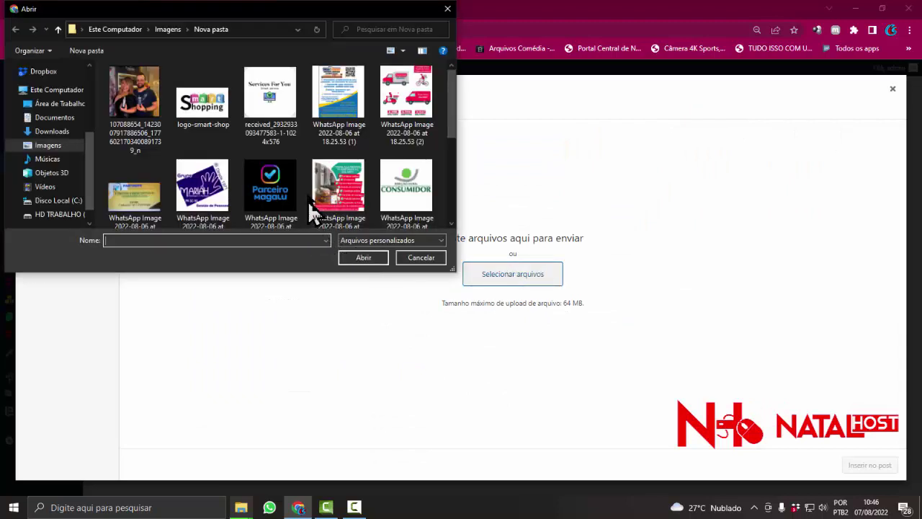
pyautogui.scroll(-5, 308, 202)
pyautogui.scroll(2, 308, 205)
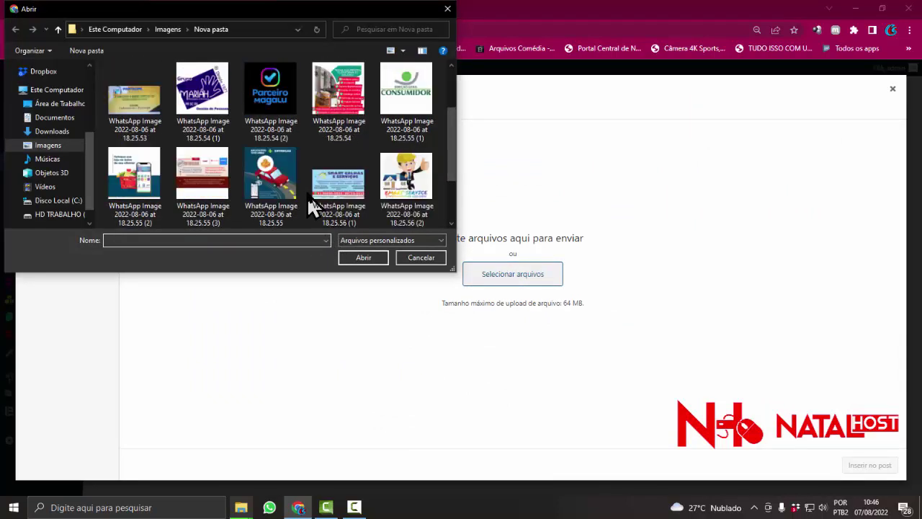
pyautogui.doubleClick(288, 128)
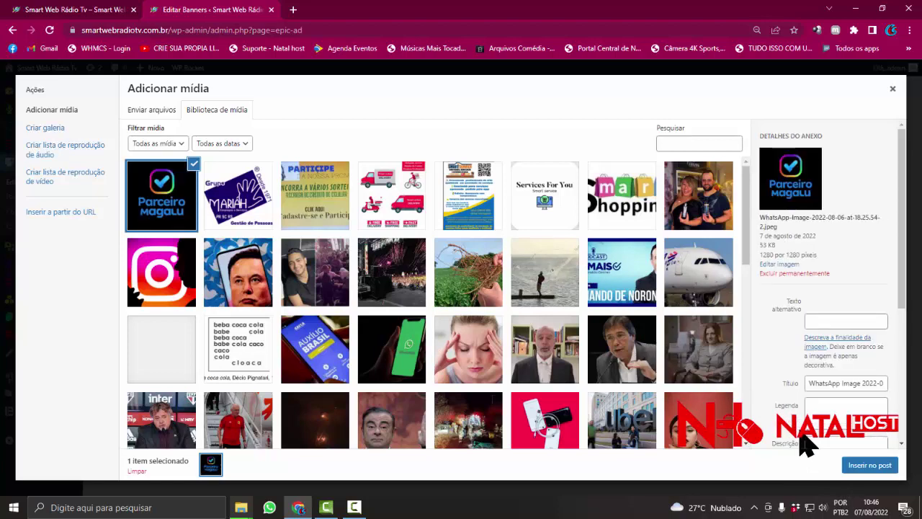
pyautogui.click(854, 464)
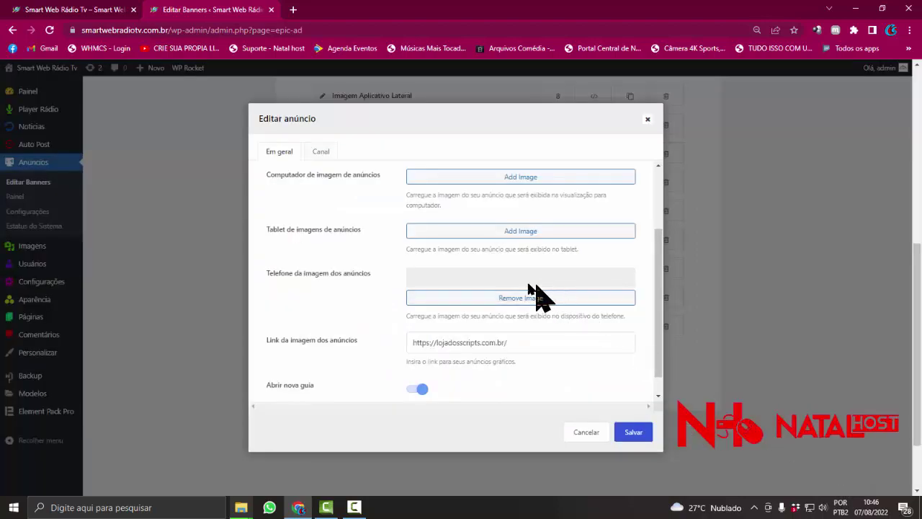
# Use the same Parceiro Magalu image for the computer and tablet versions of Anuncio Lateral 8 and save the ad
pyautogui.scroll(1, 501, 234)
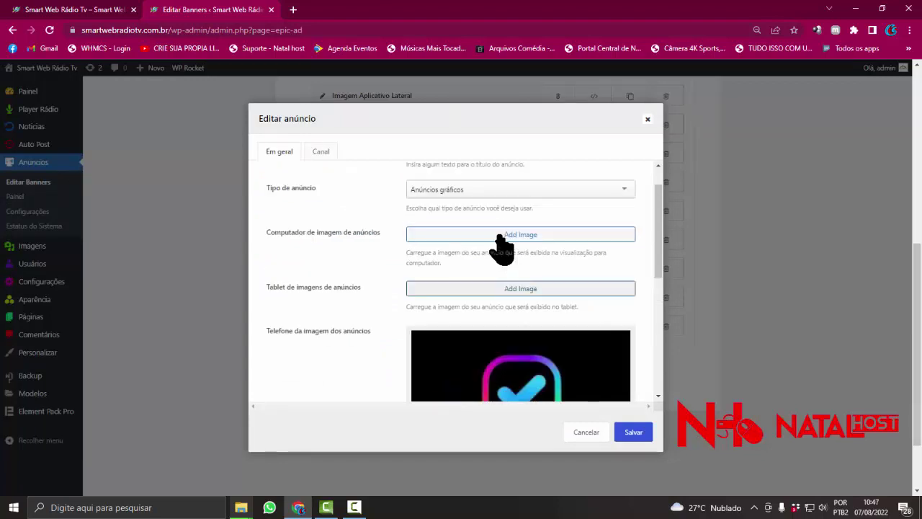
pyautogui.click(504, 238)
pyautogui.click(153, 205)
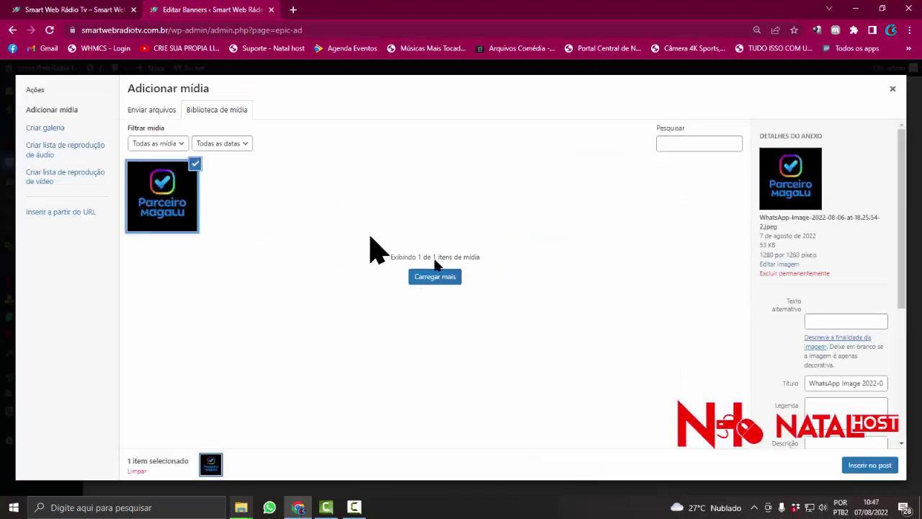
pyautogui.click(861, 467)
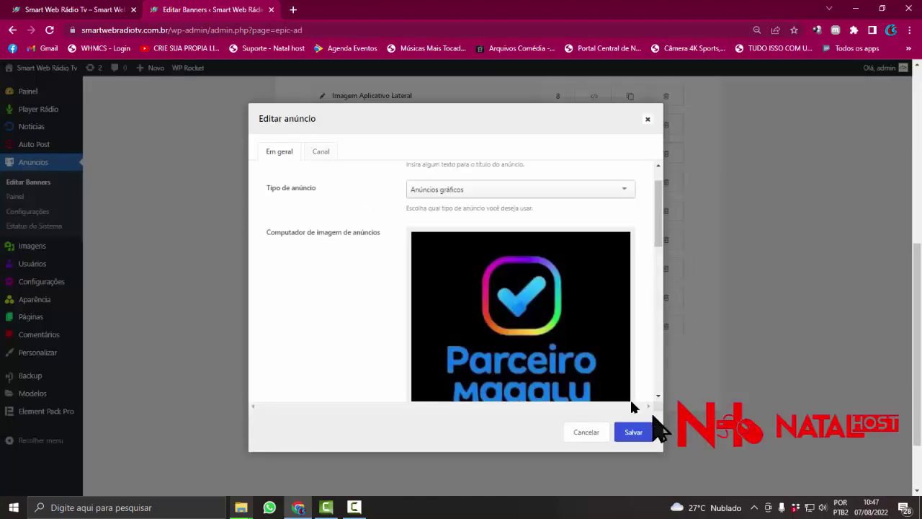
pyautogui.scroll(1, 468, 268)
pyautogui.scroll(-8, 467, 261)
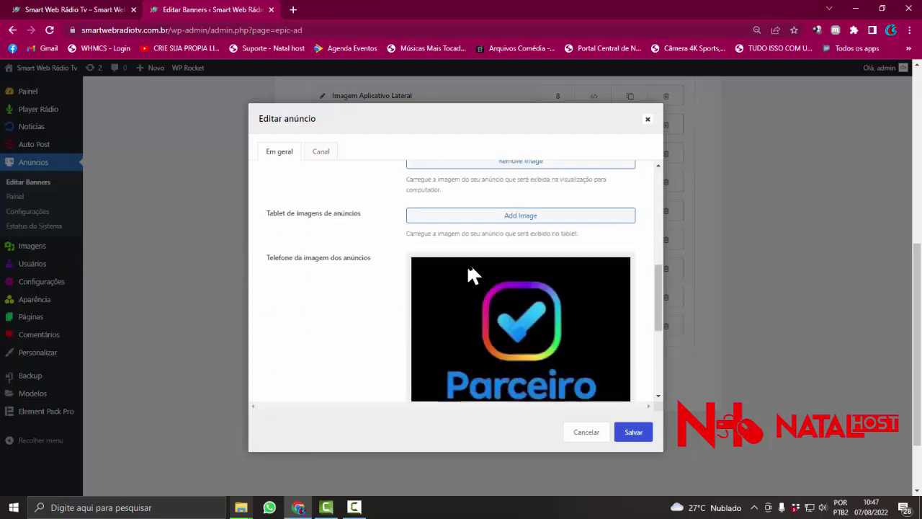
pyautogui.scroll(2, 467, 261)
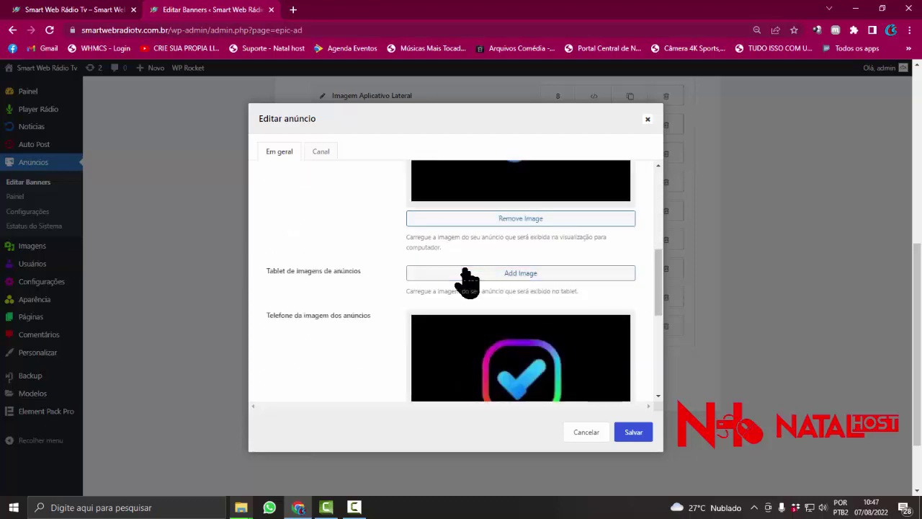
pyautogui.click(466, 273)
pyautogui.click(184, 220)
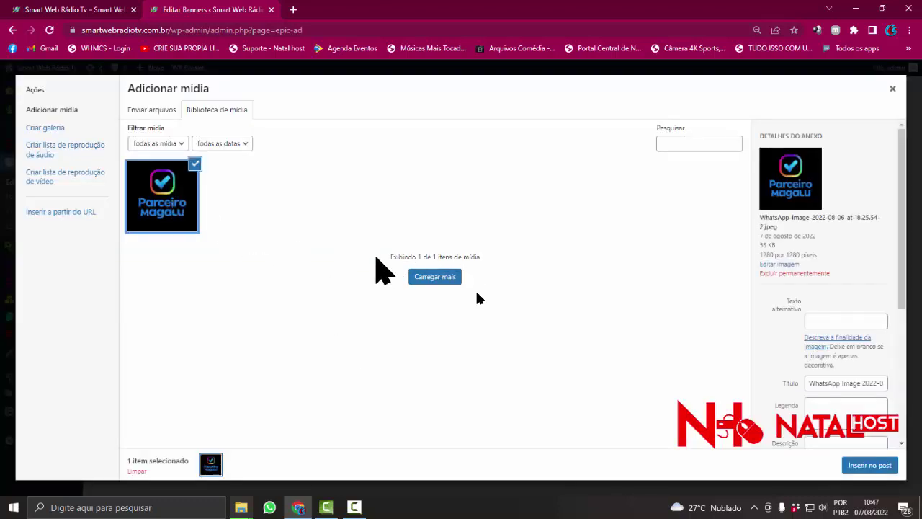
pyautogui.click(871, 465)
pyautogui.scroll(-3, 482, 306)
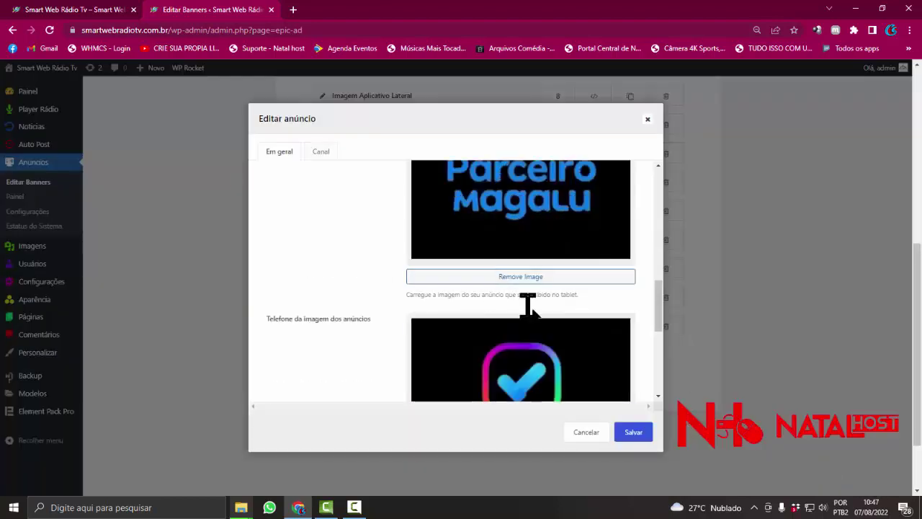
pyautogui.click(636, 436)
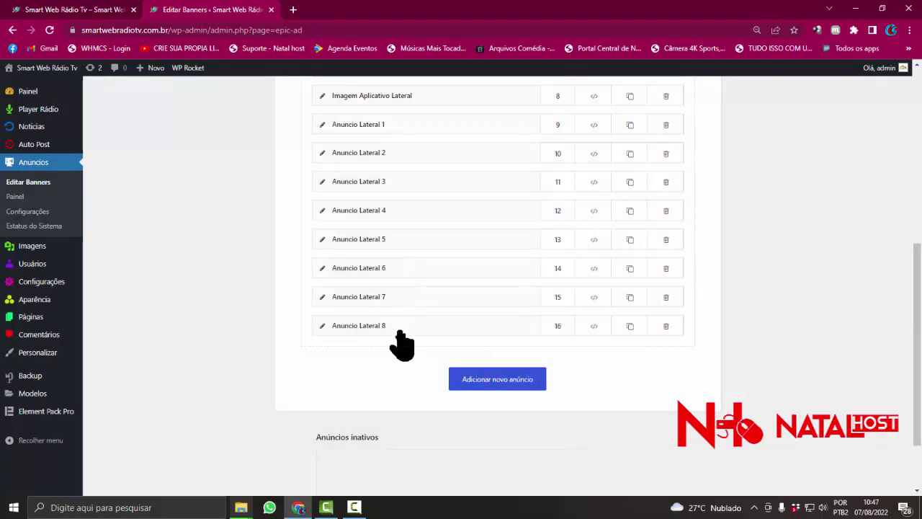
# Switch to the public home page of the radio site and copy its address, smartwebradiotv.com.br
pyautogui.click(65, 14)
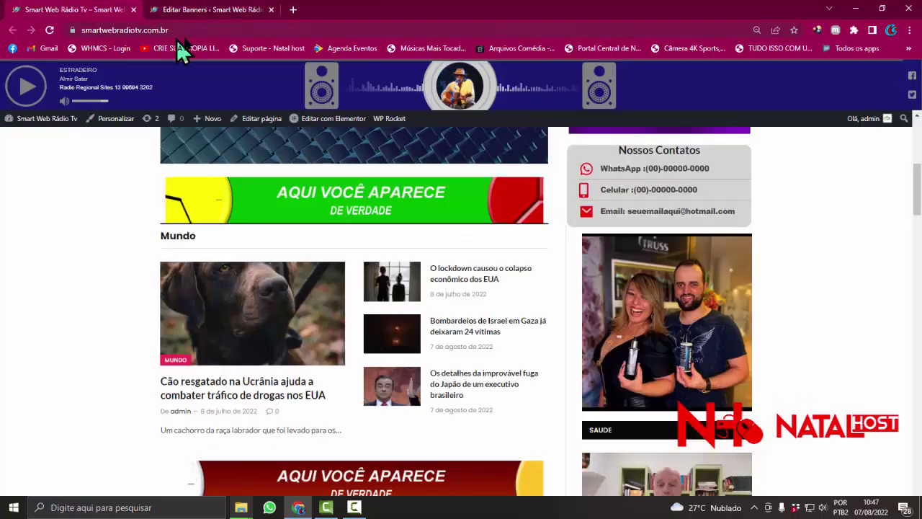
pyautogui.click(204, 29)
pyautogui.hotkey('ctrl', 'c')
pyautogui.rightClick(206, 32)
pyautogui.click(240, 93)
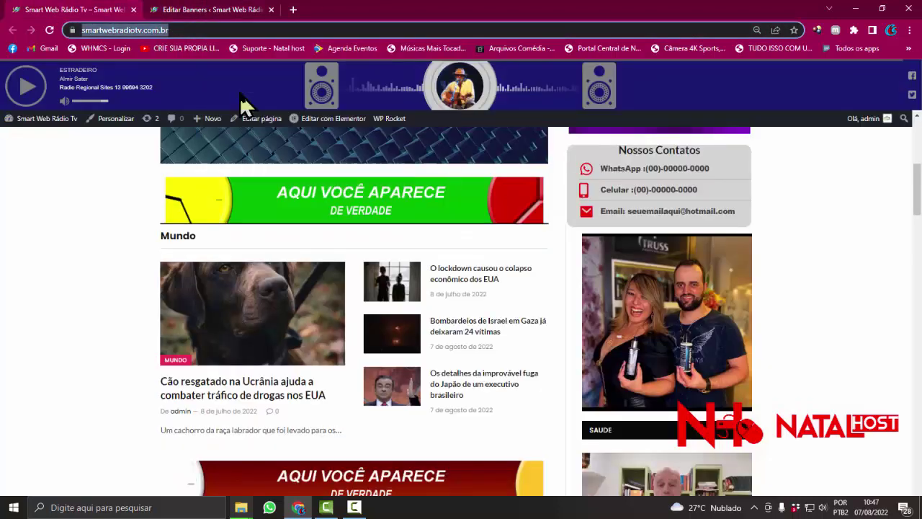
# Open the radio site's home page, smartwebradiotv.com.br, in a new browser tab
pyautogui.click(294, 10)
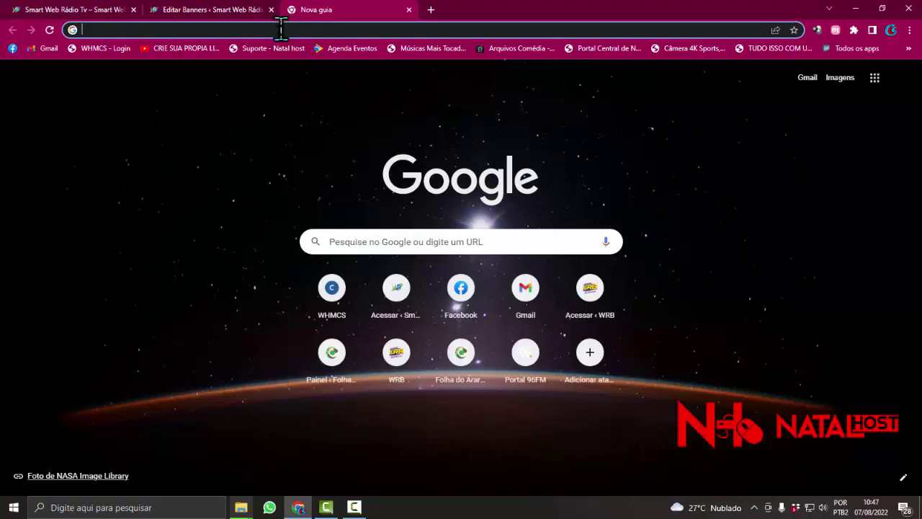
pyautogui.click(280, 30)
pyautogui.hotkey('ctrl', 'v')
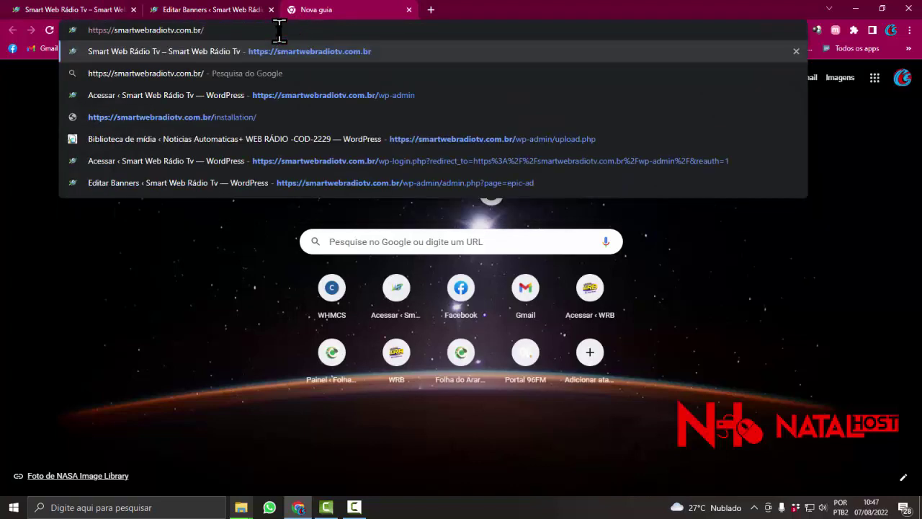
pyautogui.press('Return')
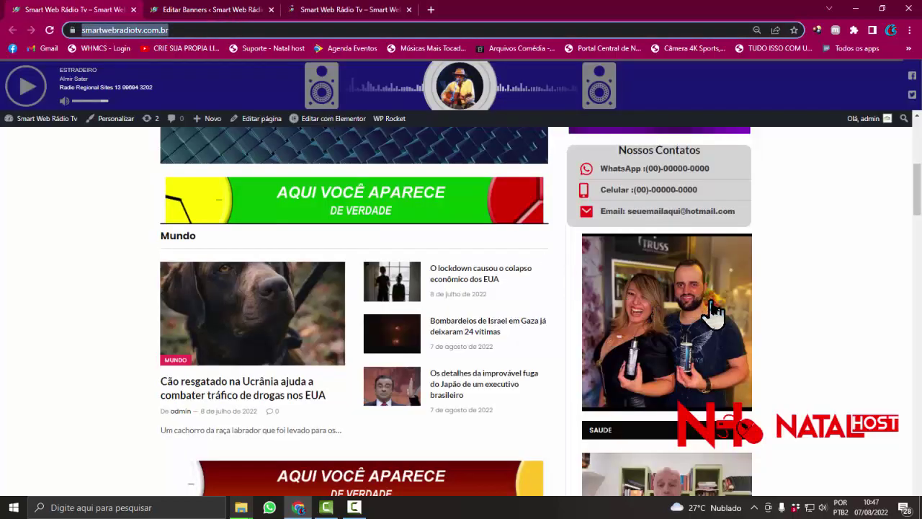
# Examine the side ad placements along the public home page, from below the contact block down to the footer
pyautogui.scroll(-6, 709, 313)
pyautogui.scroll(-6, 686, 299)
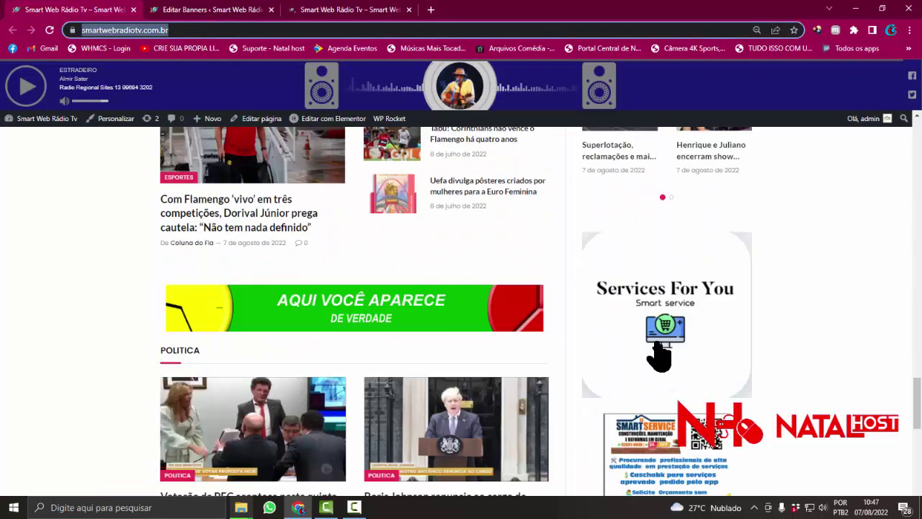
pyautogui.scroll(-3, 660, 358)
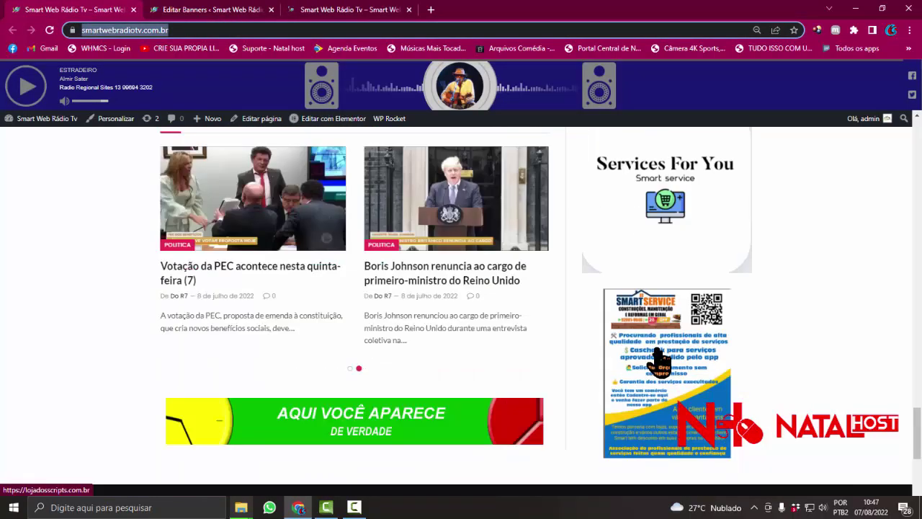
pyautogui.scroll(5, 660, 360)
pyautogui.scroll(10, 660, 360)
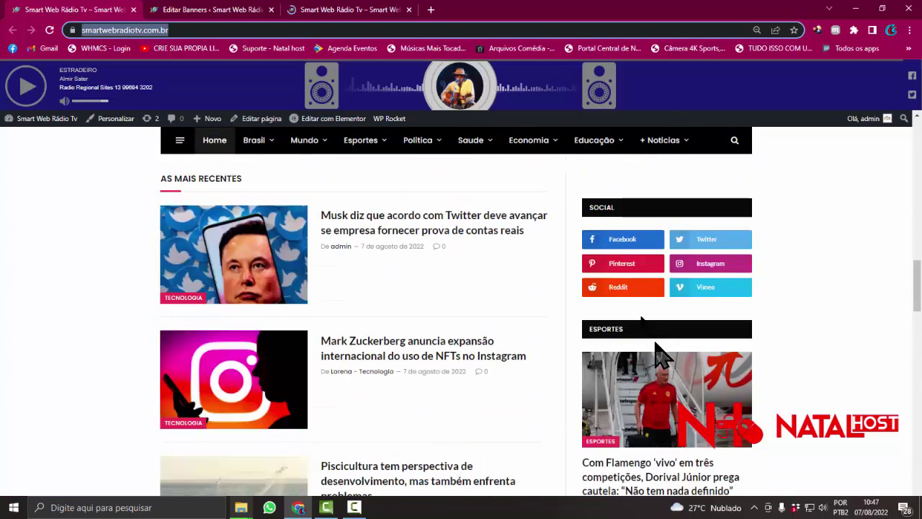
pyautogui.scroll(10, 624, 294)
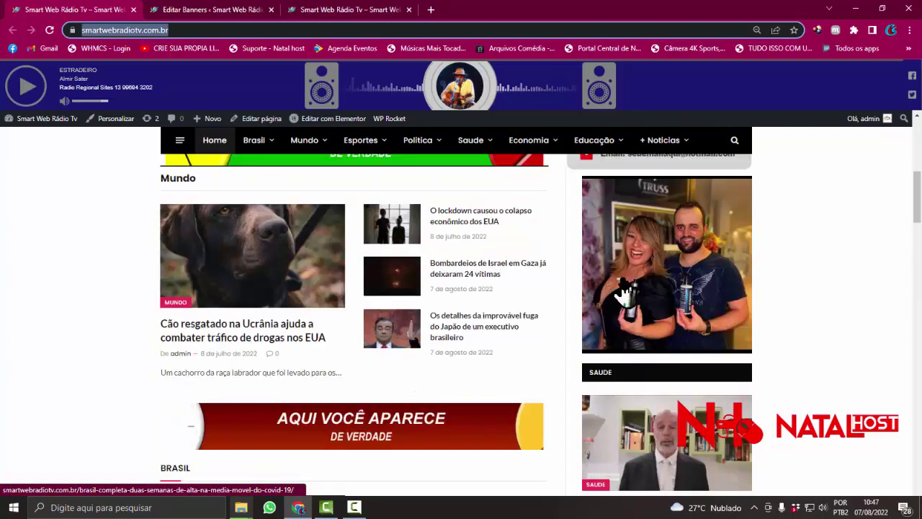
pyautogui.scroll(-2, 567, 251)
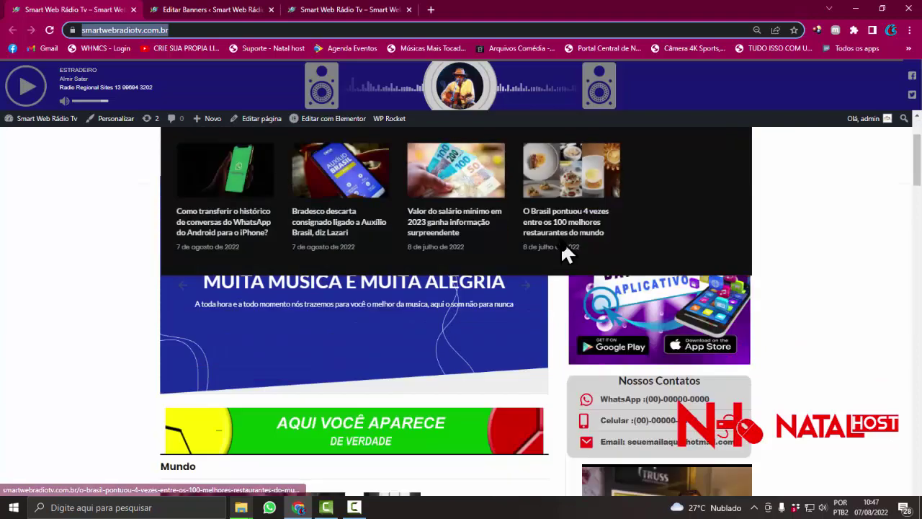
pyautogui.scroll(-4, 560, 302)
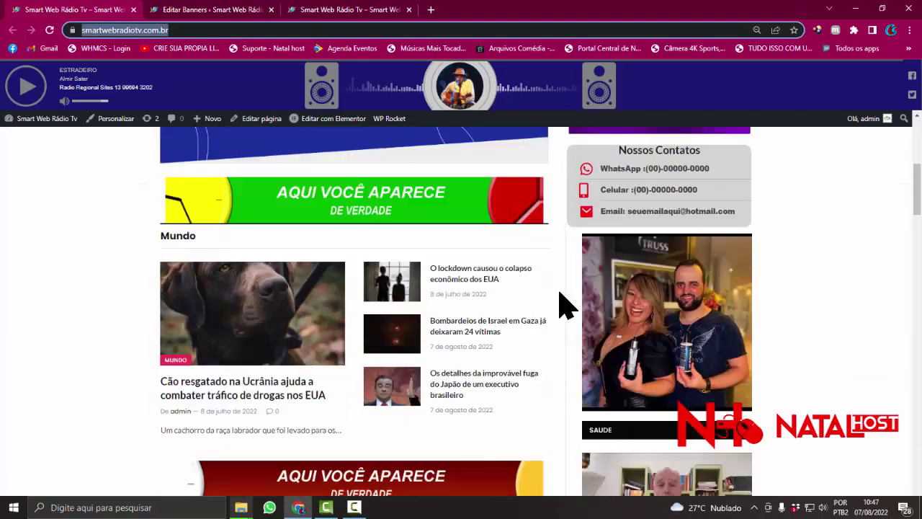
pyautogui.scroll(-4, 566, 305)
pyautogui.scroll(3, 595, 209)
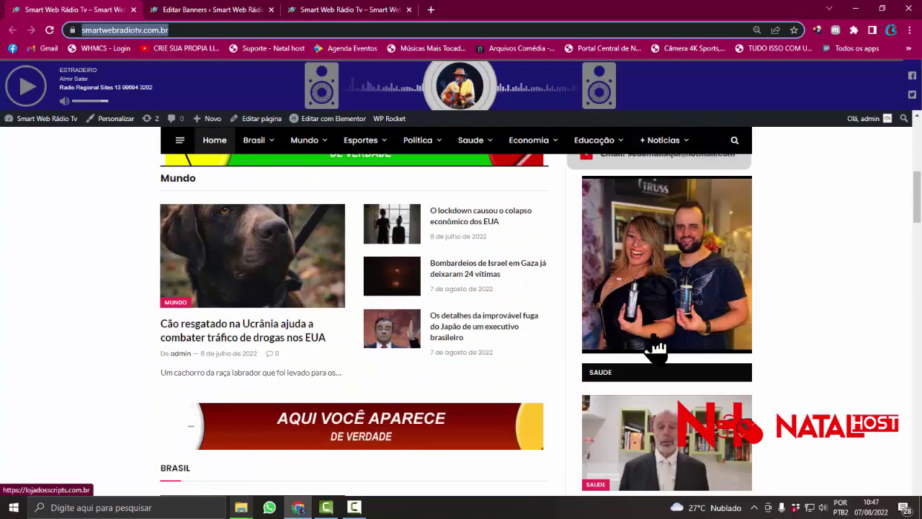
pyautogui.press('Return')
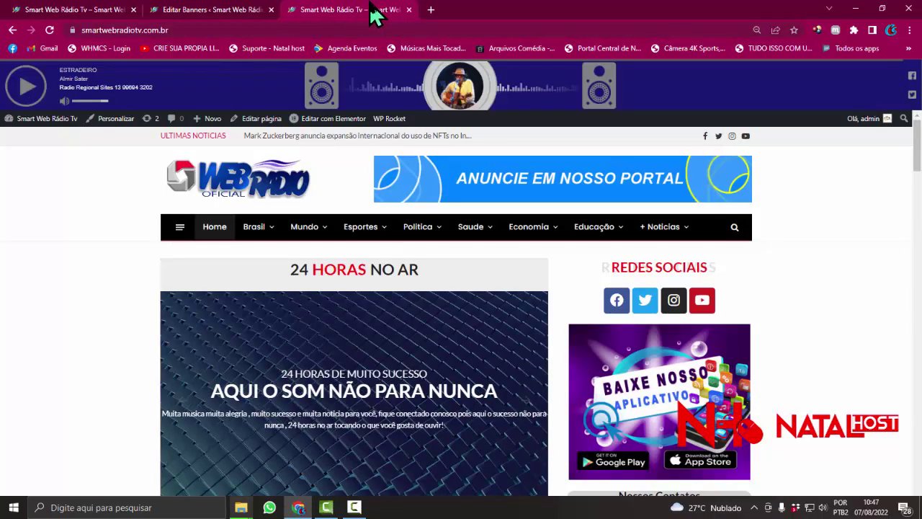
# Open the site's WordPress dashboard in the new tab and load it directly at smartwebradiotv.com.br/wp-admin
pyautogui.moveTo(71, 123)
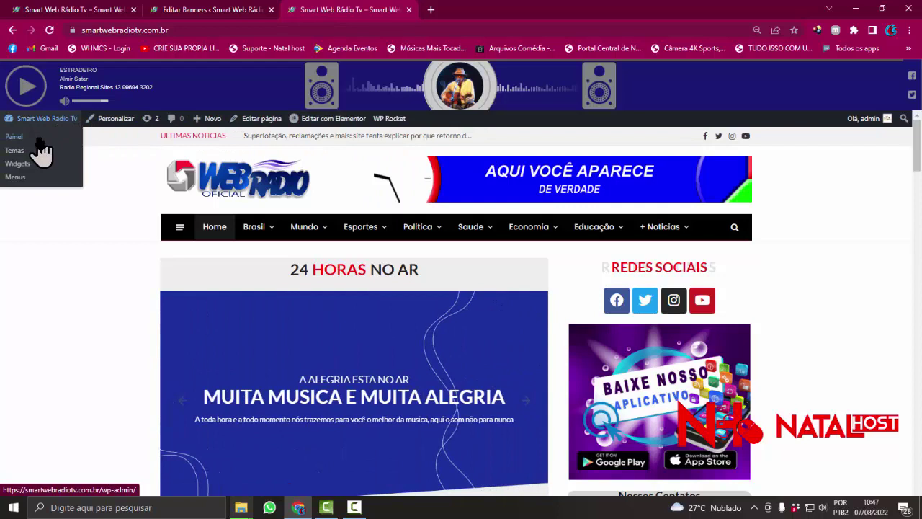
pyautogui.click(39, 139)
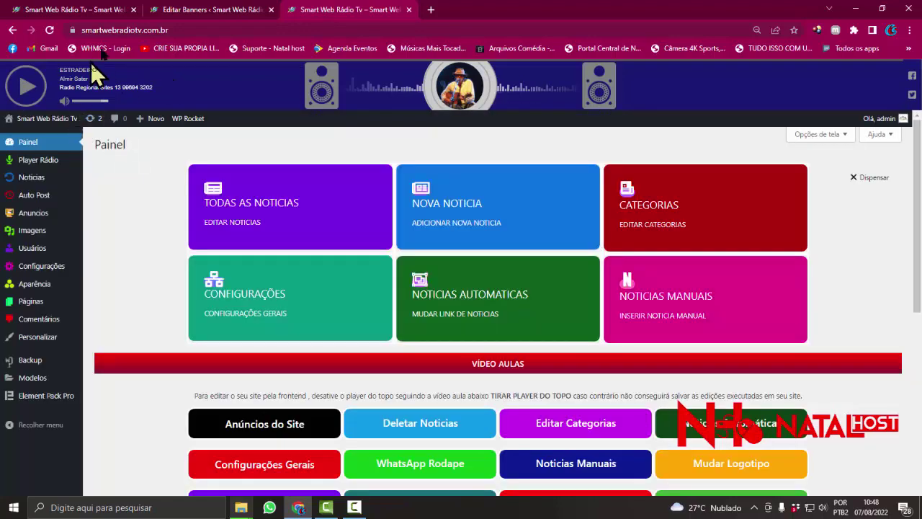
pyautogui.click(198, 18)
pyautogui.click(319, 16)
pyautogui.click(247, 30)
pyautogui.press('End')
pyautogui.write('wp-admin')
pyautogui.press('Return')
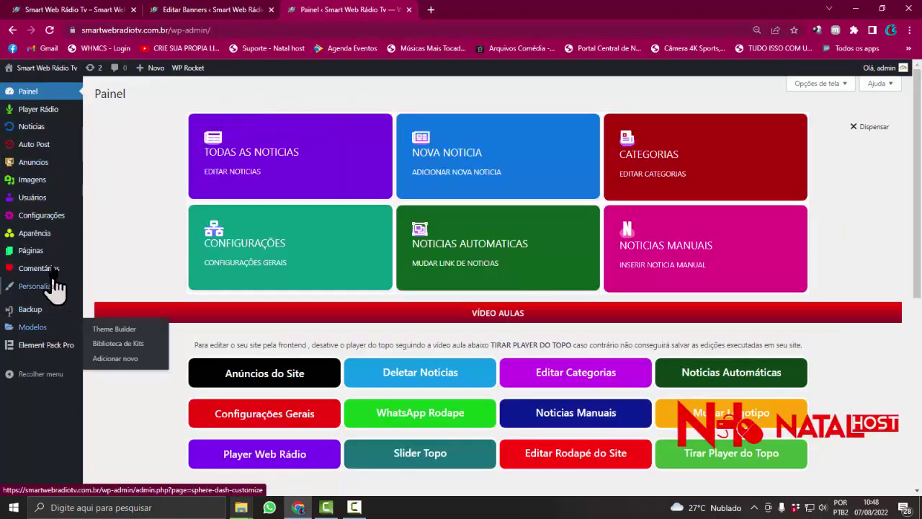
# Open the site's Home page for editing from the WordPress list of pages
pyautogui.moveTo(49, 257)
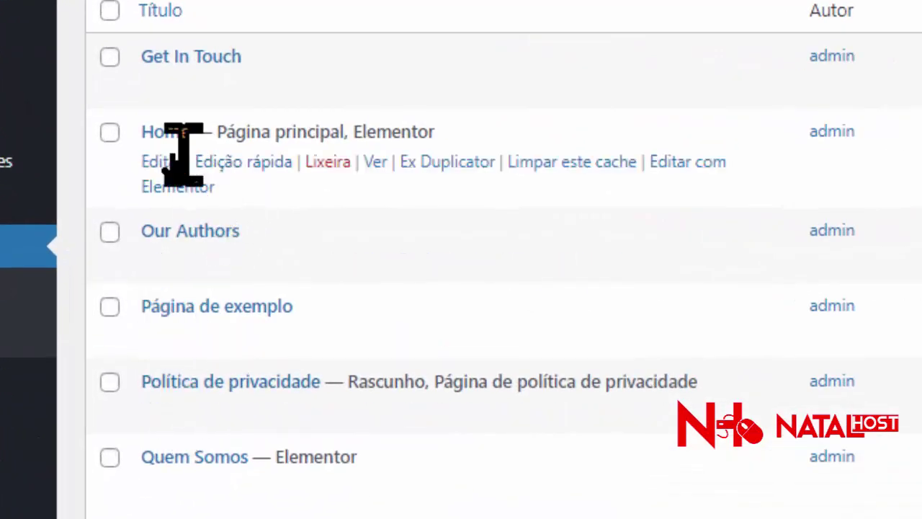
pyautogui.click(165, 164)
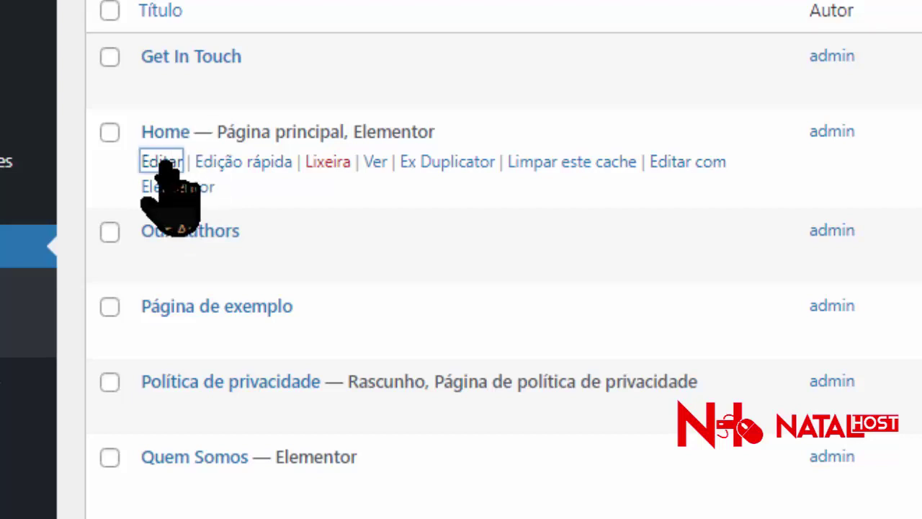